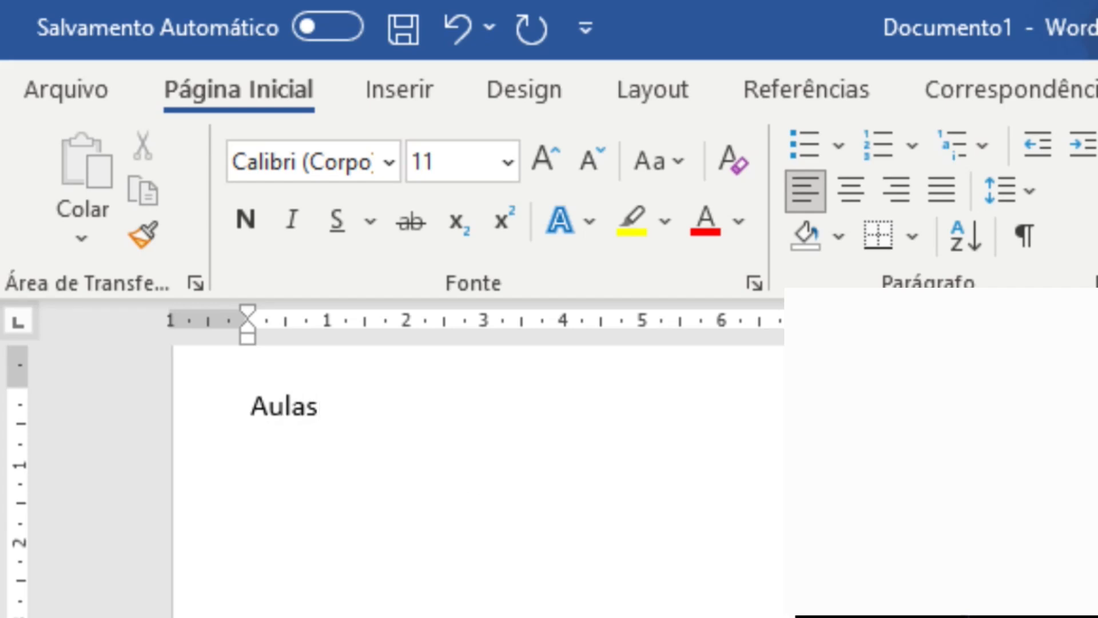
- Extend the line after "Aulas" with the words "cursos mouse"
{"action": "type", "text": "cursos "}
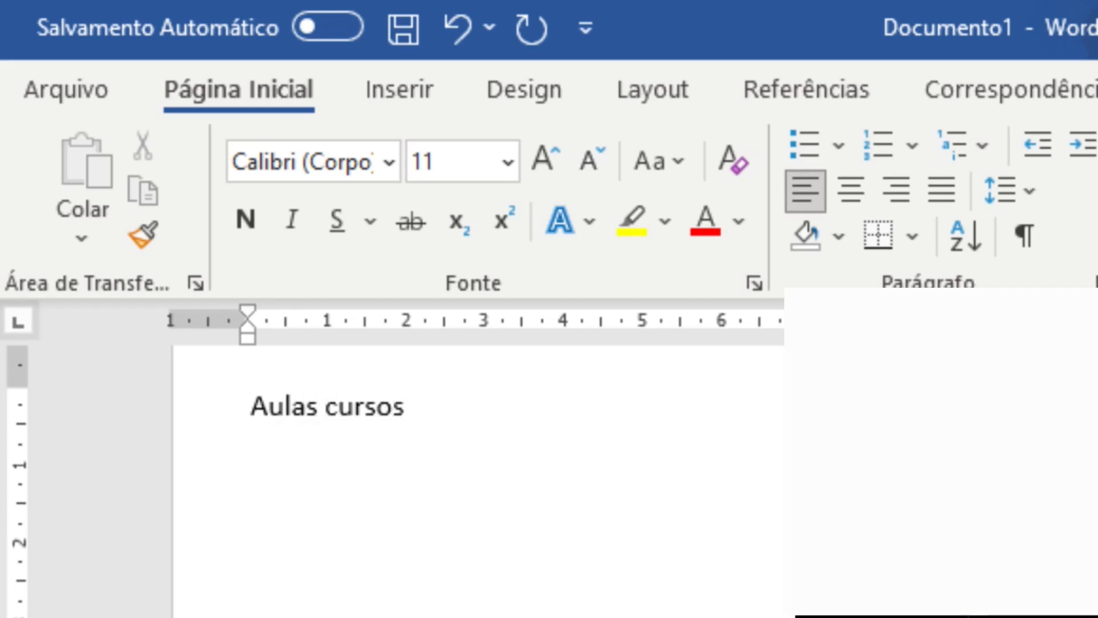
{"action": "type", "text": "mouse"}
- Format all the text in Times New Roman at size 18
{"action": "key", "text": "ctrl+a"}
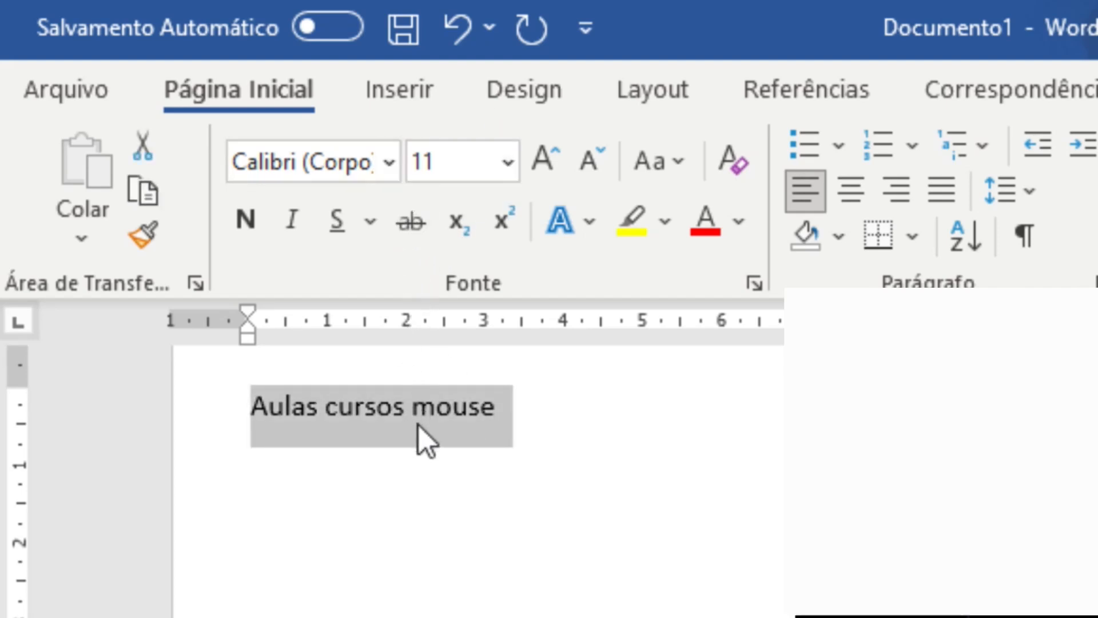
{"action": "left_click", "coordinate": [388, 160]}
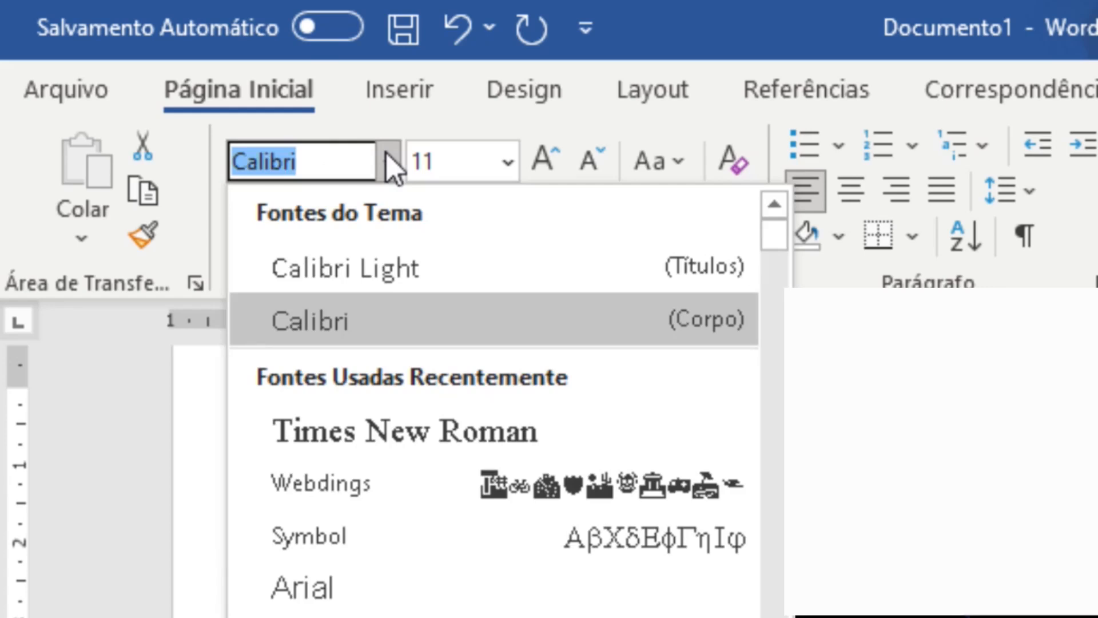
{"action": "left_click", "coordinate": [385, 443]}
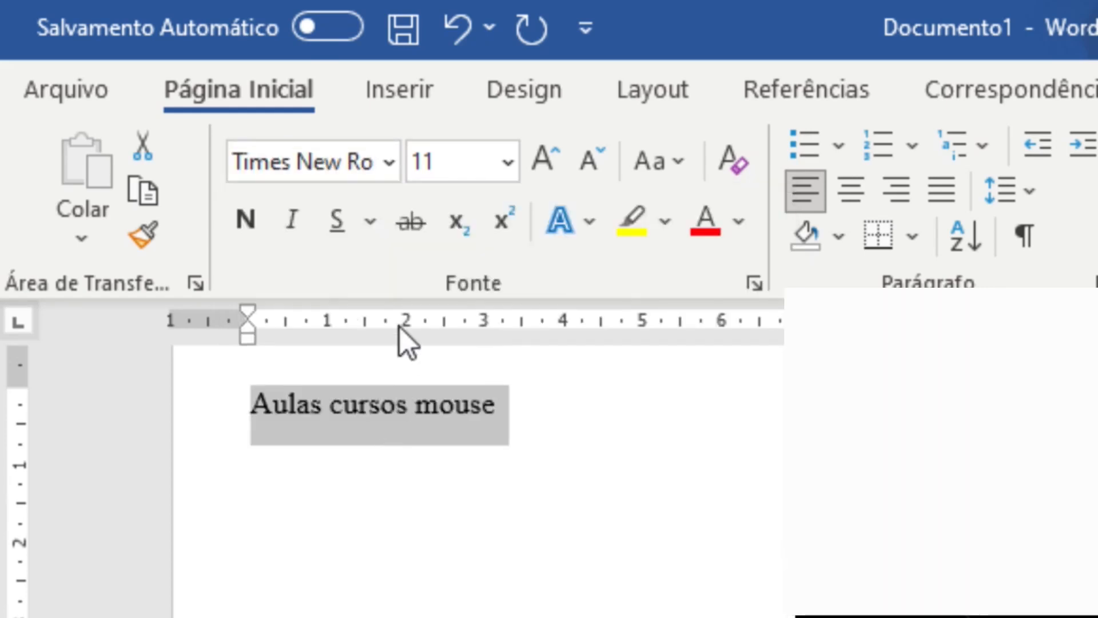
{"action": "left_click", "coordinate": [515, 165]}
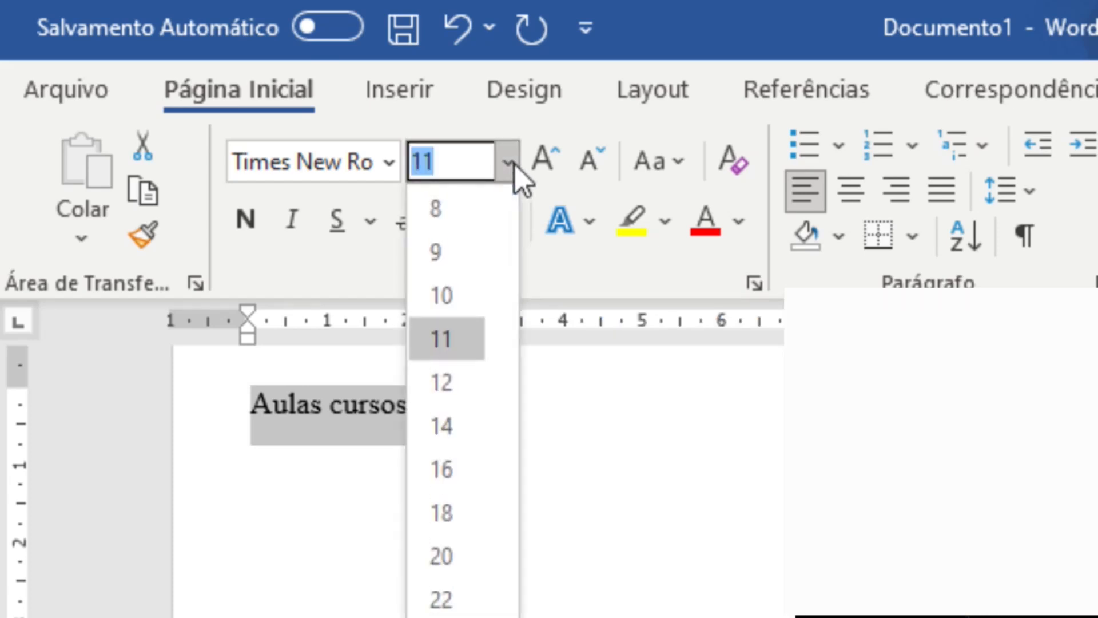
{"action": "left_click", "coordinate": [462, 512]}
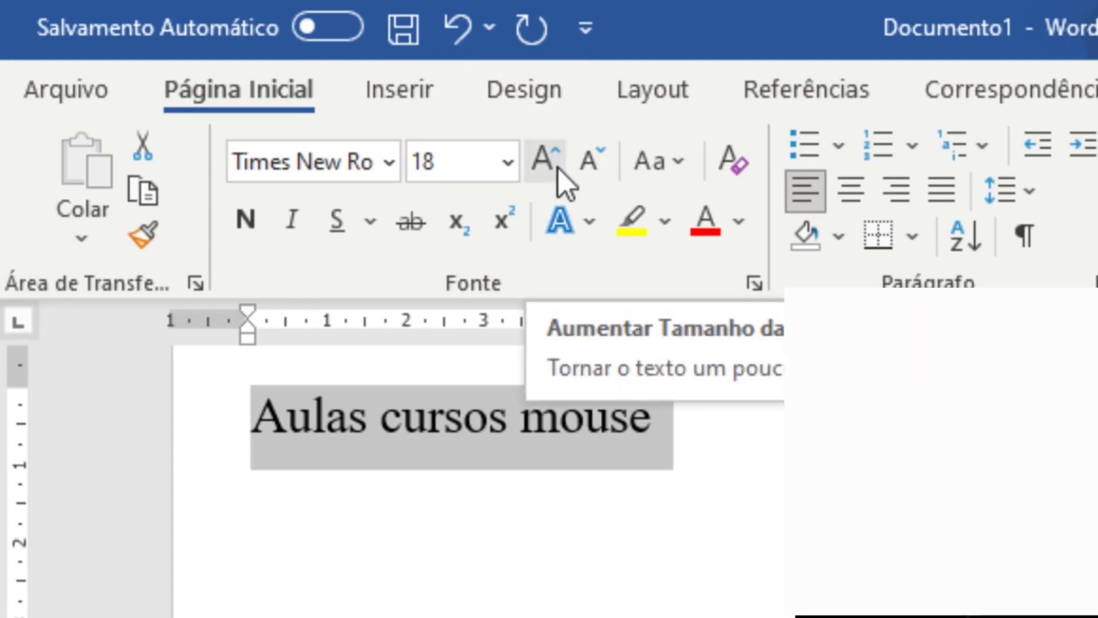
- Enlarge only the word "cursos" gradually until its font size is 28
{"action": "double_click", "coordinate": [386, 414]}
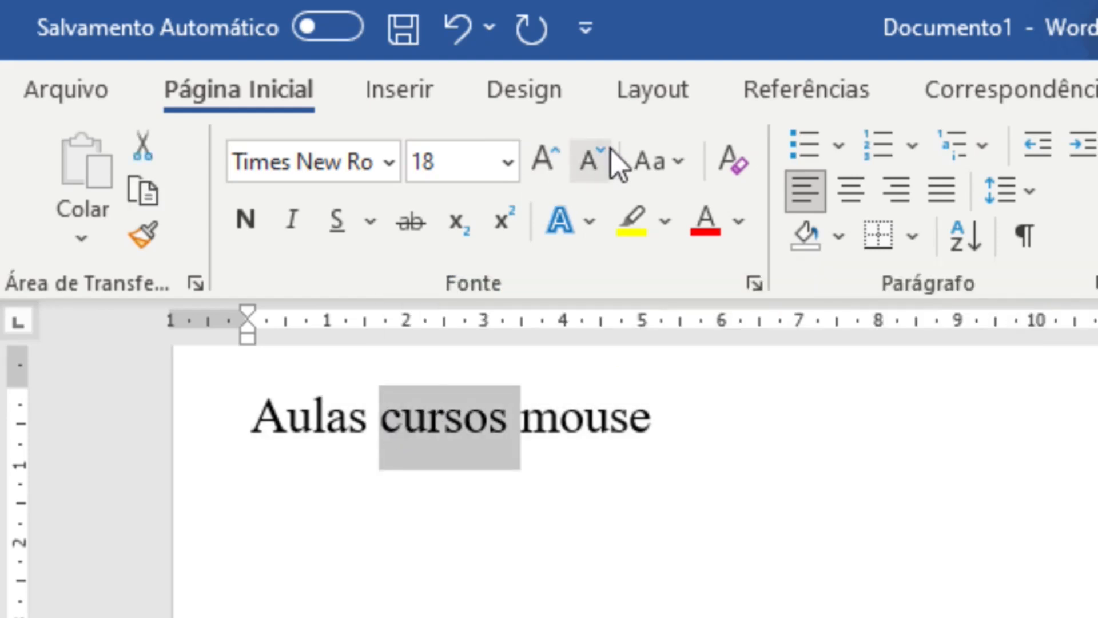
{"action": "left_click", "coordinate": [540, 160]}
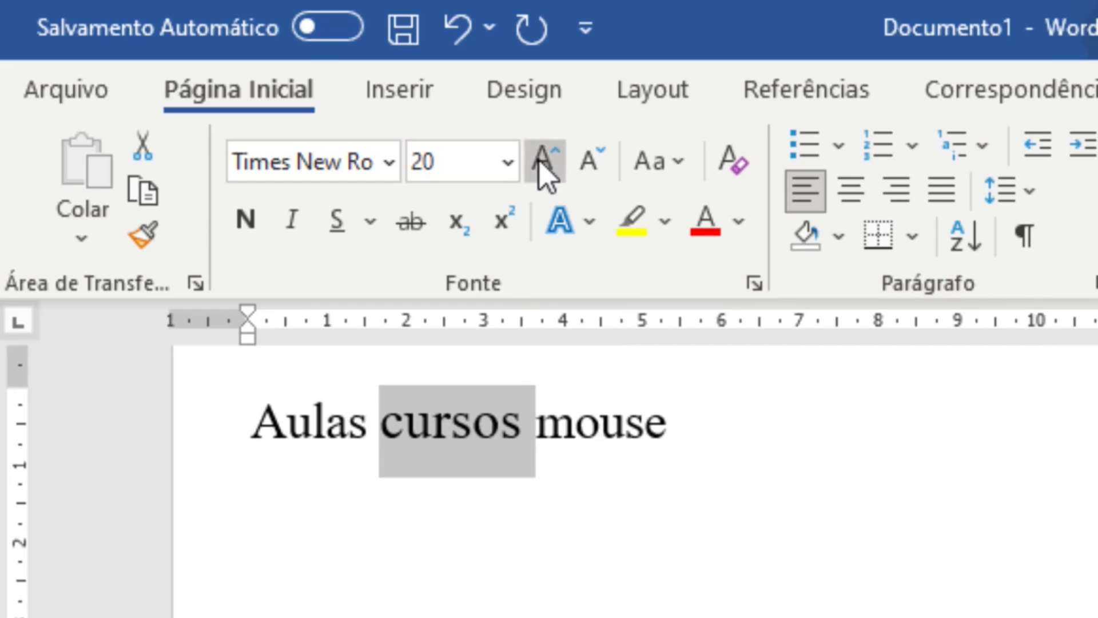
{"action": "left_click", "coordinate": [540, 161]}
{"action": "left_click", "coordinate": [540, 160]}
{"action": "left_click", "coordinate": [540, 160]}
{"action": "left_click", "coordinate": [540, 160]}
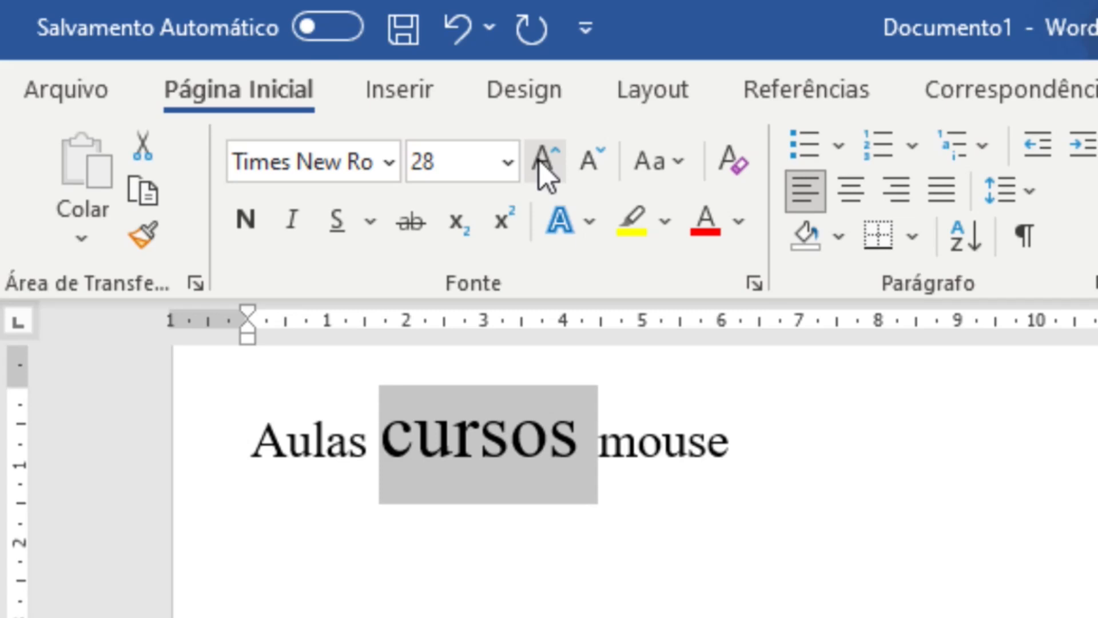
- Shrink the word "cursos" gradually until its font size is 4
{"action": "left_click", "coordinate": [592, 155]}
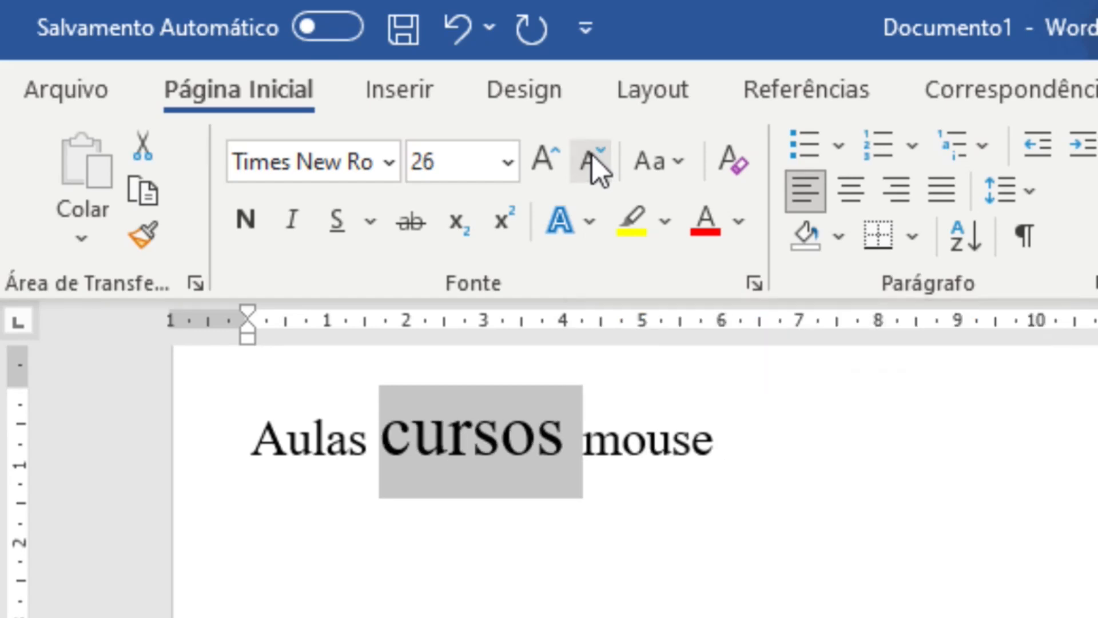
{"action": "left_click", "coordinate": [592, 156]}
{"action": "left_click", "coordinate": [593, 156]}
{"action": "left_click", "coordinate": [592, 156]}
{"action": "left_click", "coordinate": [593, 156]}
{"action": "left_click", "coordinate": [593, 155]}
{"action": "left_click", "coordinate": [593, 155]}
{"action": "left_click", "coordinate": [593, 156]}
{"action": "left_click", "coordinate": [592, 156]}
{"action": "left_click", "coordinate": [592, 156]}
{"action": "left_click", "coordinate": [592, 155]}
{"action": "left_click", "coordinate": [592, 155]}
{"action": "left_click", "coordinate": [592, 155]}
{"action": "left_click", "coordinate": [593, 156]}
{"action": "left_click", "coordinate": [593, 156]}
{"action": "left_click", "coordinate": [593, 156]}
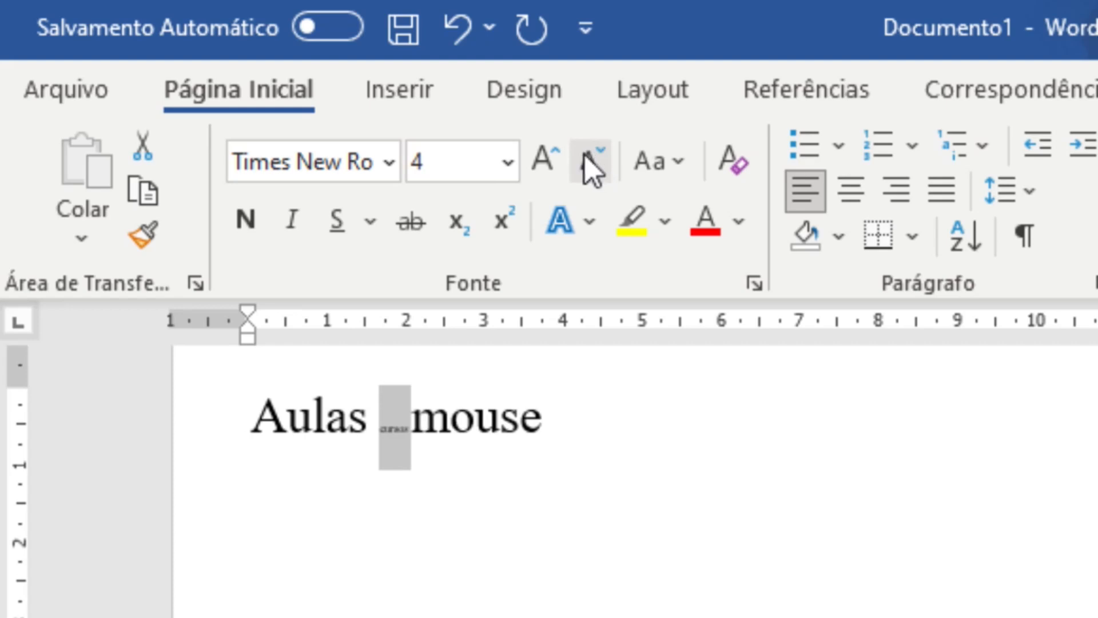
- Grow the word "cursos" gradually to font size 18 and deselect it
{"action": "left_click", "coordinate": [539, 160]}
{"action": "left_click", "coordinate": [540, 160]}
{"action": "left_click", "coordinate": [539, 160]}
{"action": "left_click", "coordinate": [540, 160]}
{"action": "left_click", "coordinate": [540, 160]}
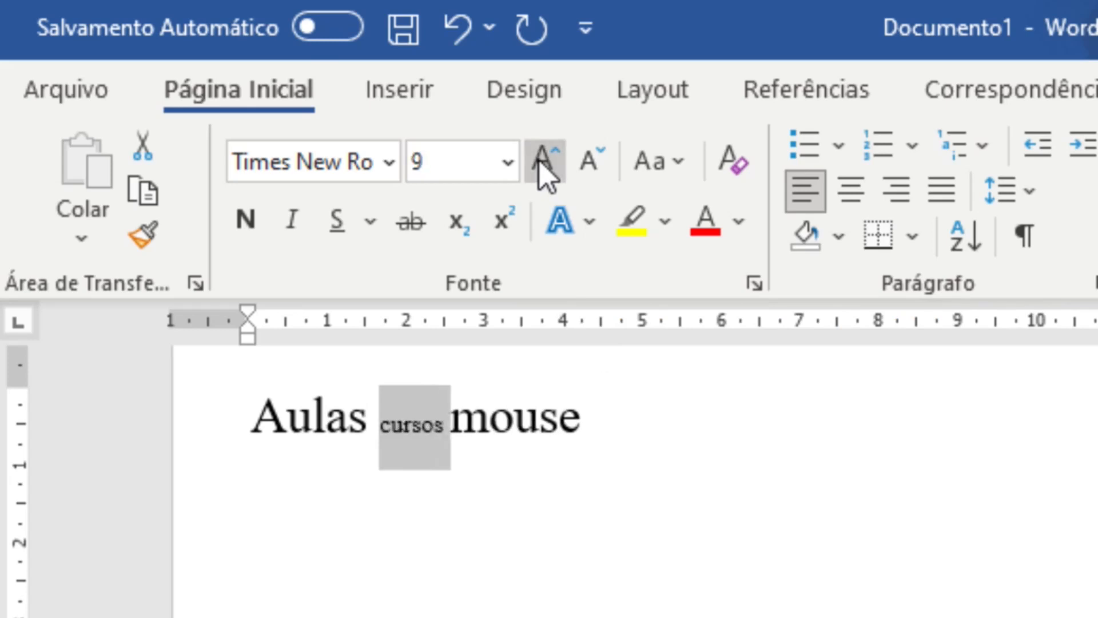
{"action": "left_click", "coordinate": [539, 160]}
{"action": "left_click", "coordinate": [540, 160]}
{"action": "left_click", "coordinate": [540, 160]}
{"action": "left_click", "coordinate": [539, 160]}
{"action": "left_click", "coordinate": [539, 161]}
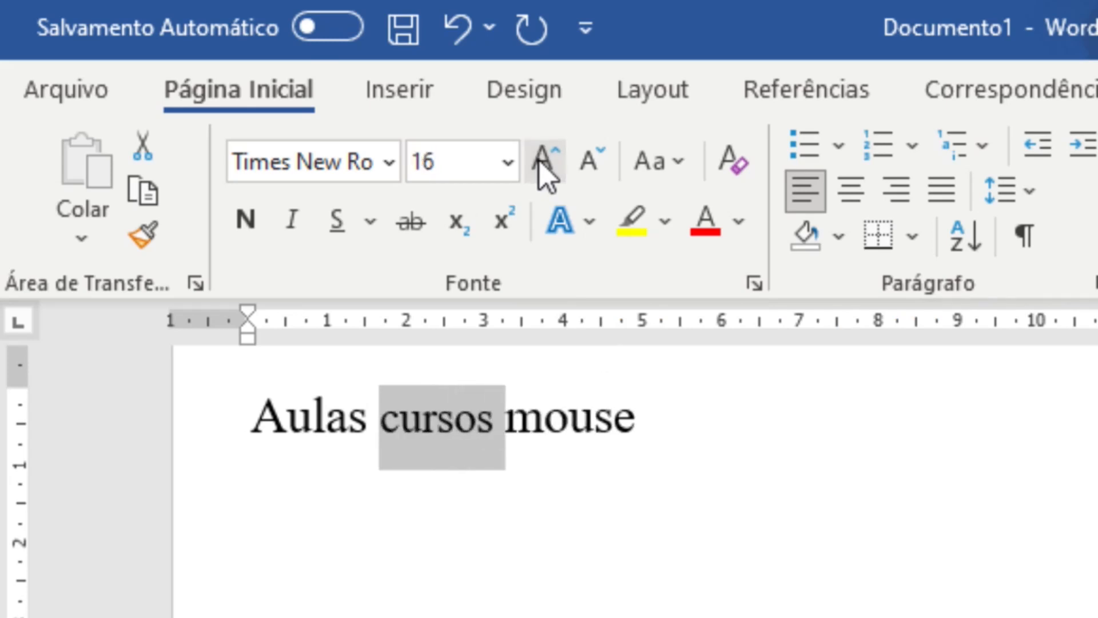
{"action": "left_click", "coordinate": [540, 160]}
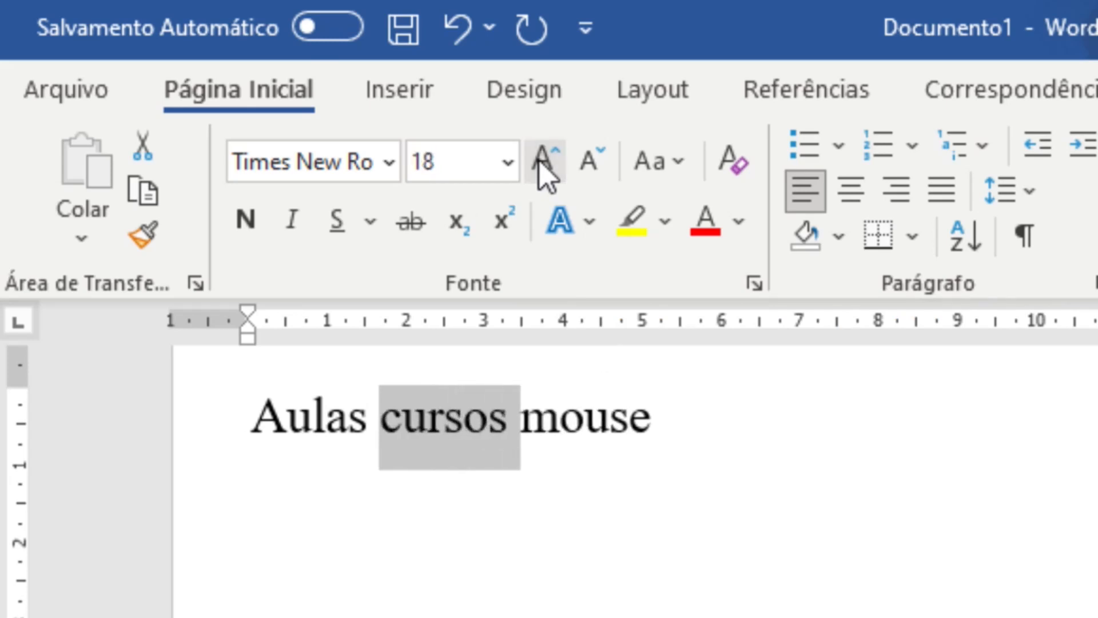
{"action": "left_click", "coordinate": [587, 435]}
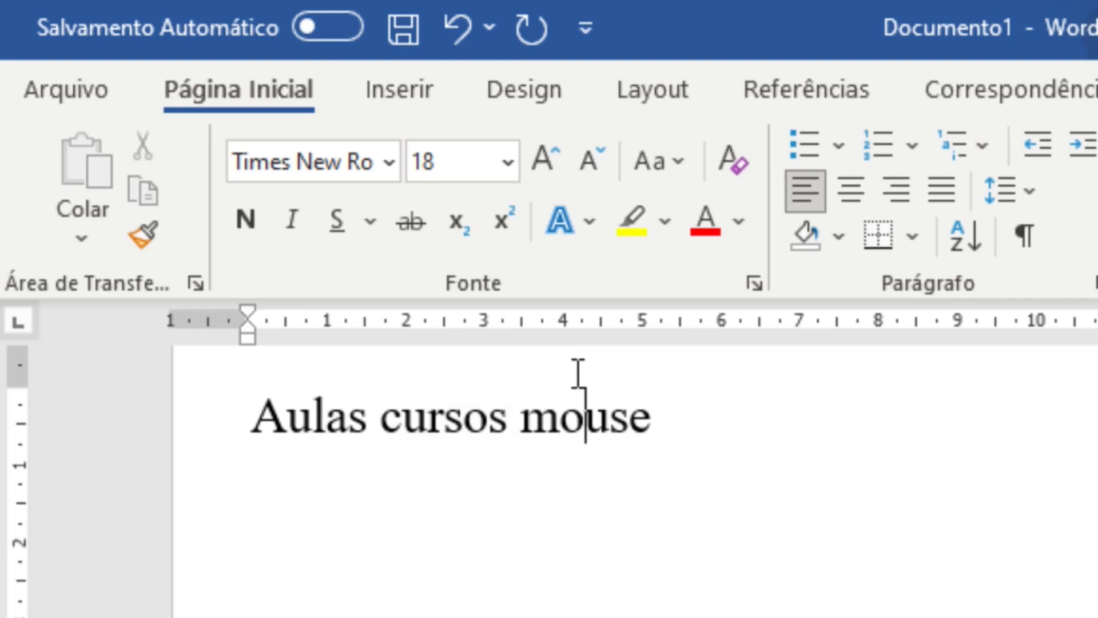
- Convert the whole line "Aulas cursos mouse" to lowercase and then to all uppercase
{"action": "left_click", "coordinate": [643, 170]}
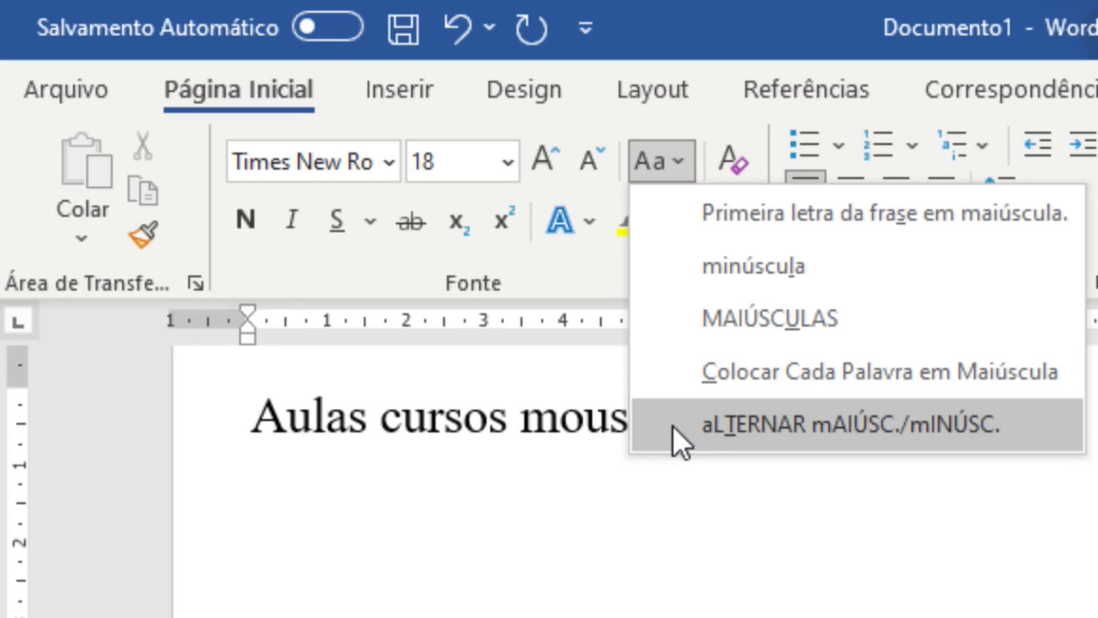
{"action": "left_click", "coordinate": [555, 418]}
{"action": "left_click_drag", "start_coordinate": [676, 417], "coordinate": [277, 430]}
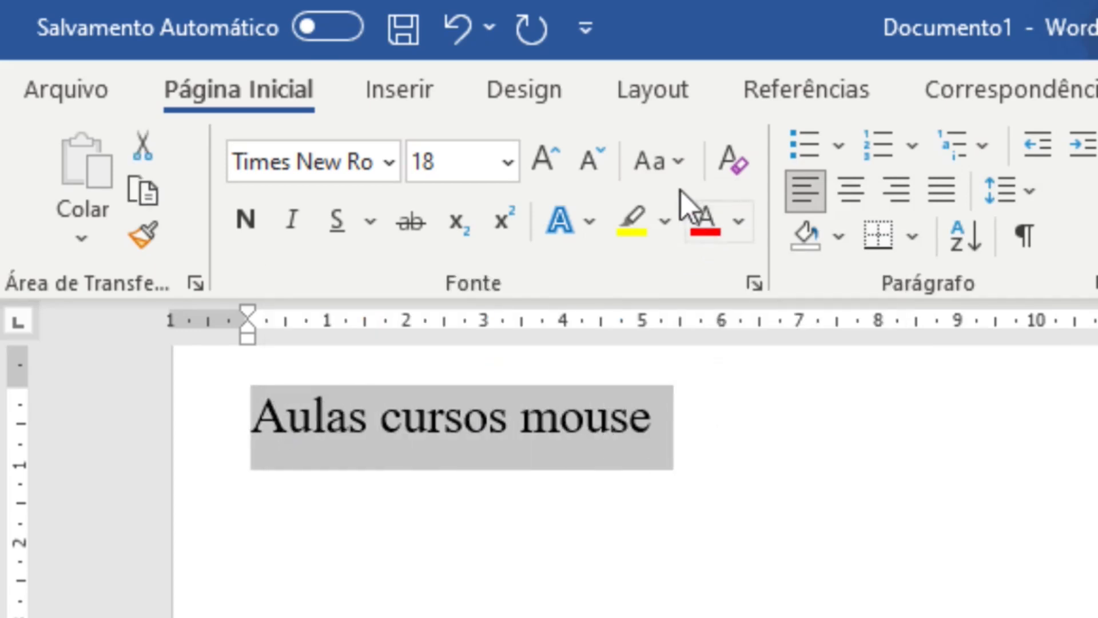
{"action": "left_click", "coordinate": [672, 150]}
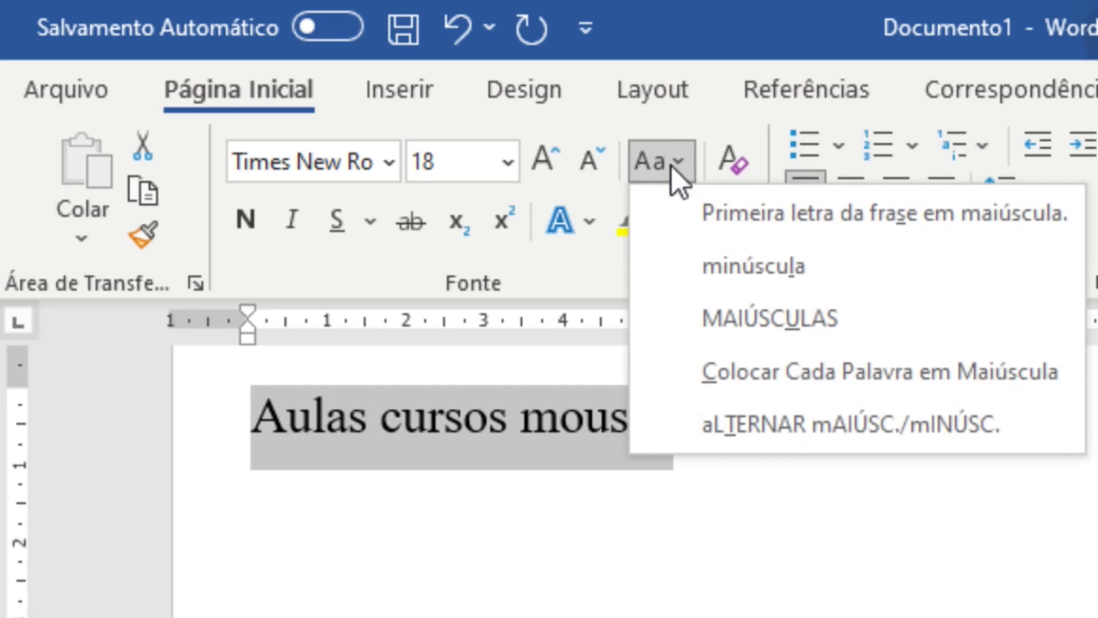
{"action": "left_click", "coordinate": [719, 265]}
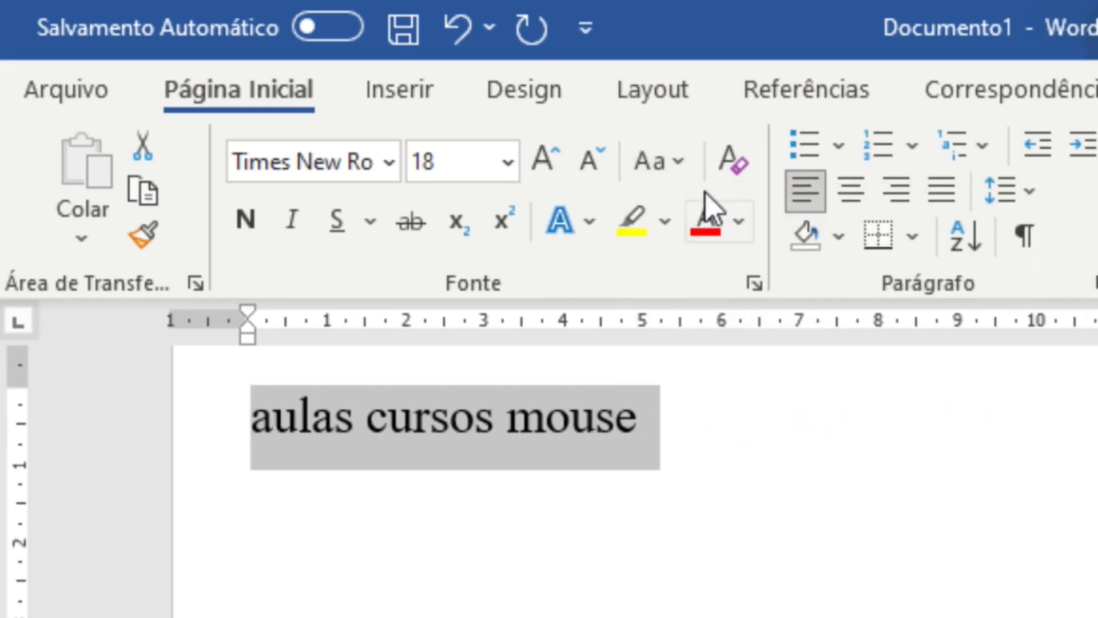
{"action": "left_click", "coordinate": [675, 163]}
{"action": "left_click", "coordinate": [712, 316]}
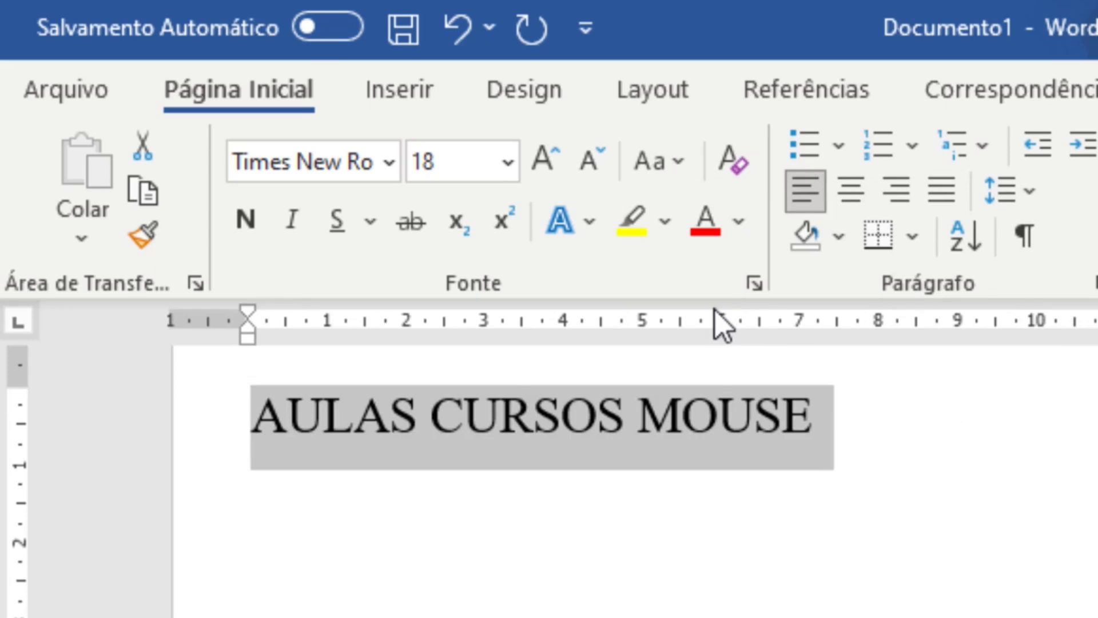
- Change the whole line to sentence case and then capitalize each word
{"action": "left_click", "coordinate": [668, 171]}
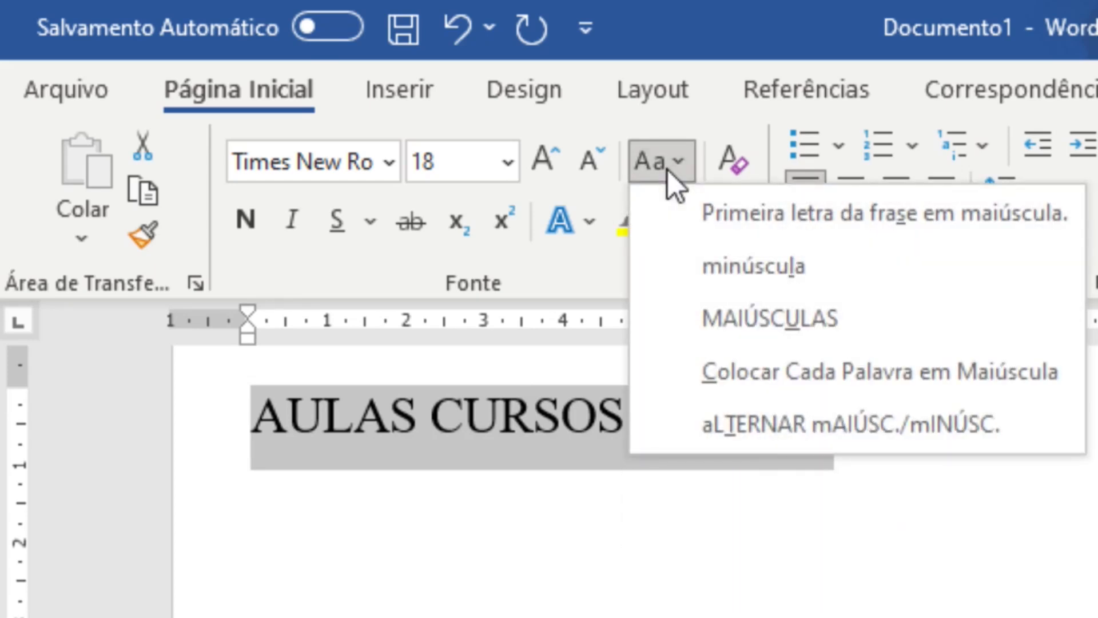
{"action": "left_click", "coordinate": [727, 212]}
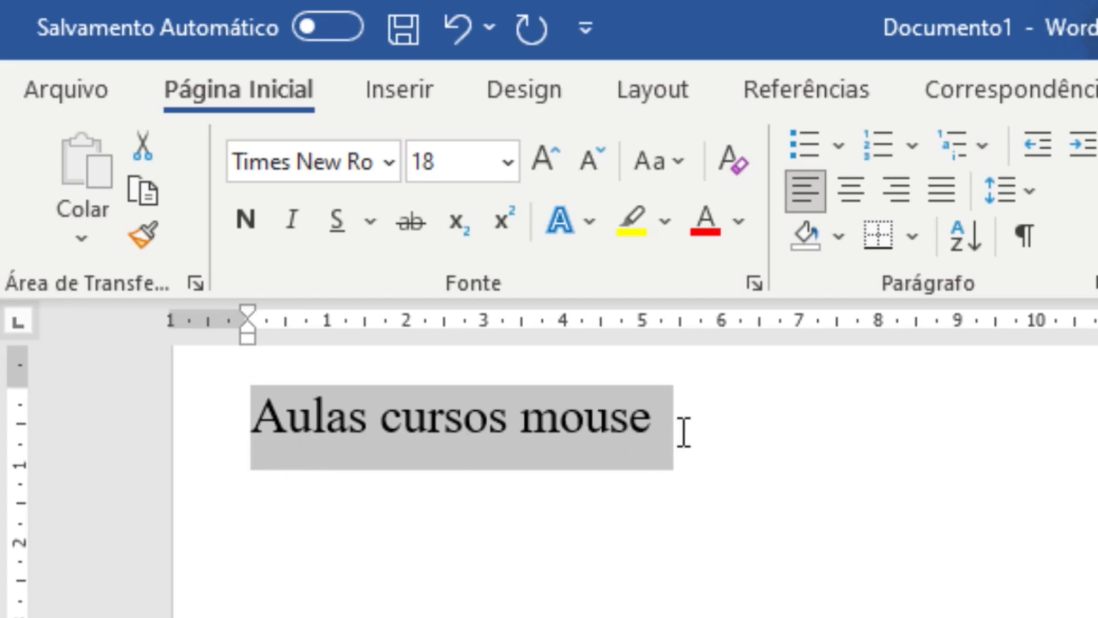
{"action": "left_click", "coordinate": [657, 171]}
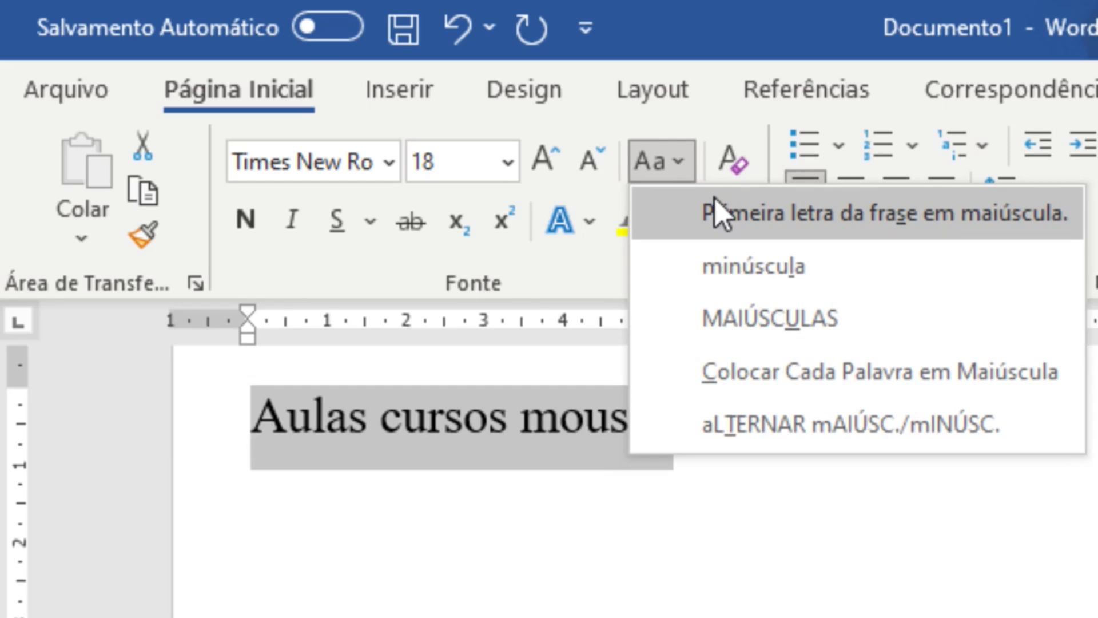
{"action": "left_click", "coordinate": [758, 378]}
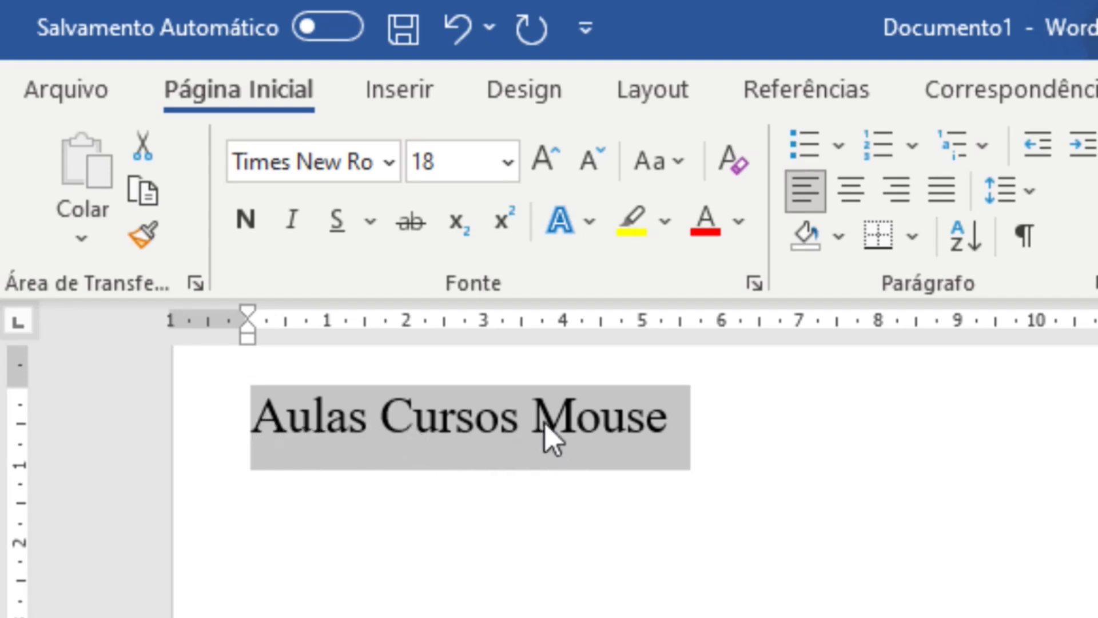
- Toggle the line's upper and lower case, then bring it back to each word capitalized
{"action": "left_click", "coordinate": [658, 165]}
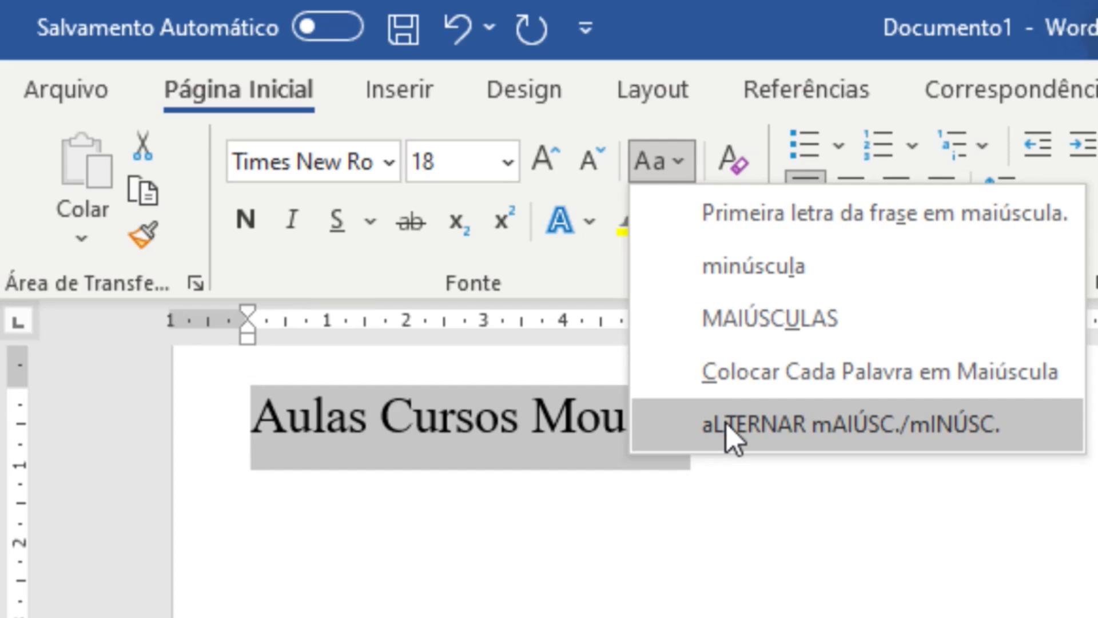
{"action": "left_click", "coordinate": [747, 430]}
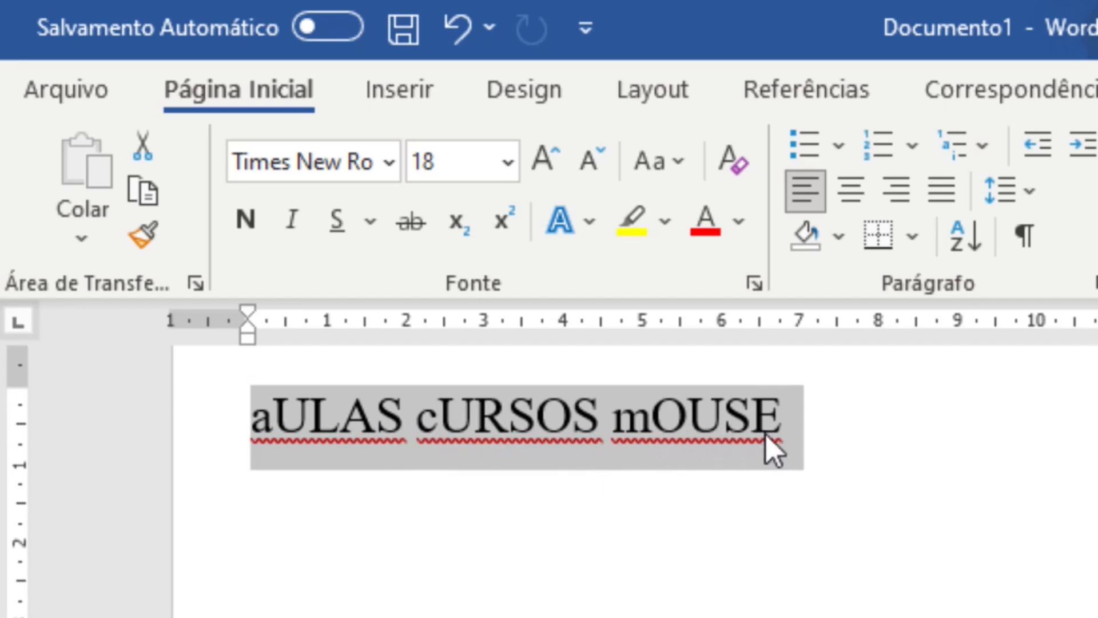
{"action": "left_click", "coordinate": [669, 152]}
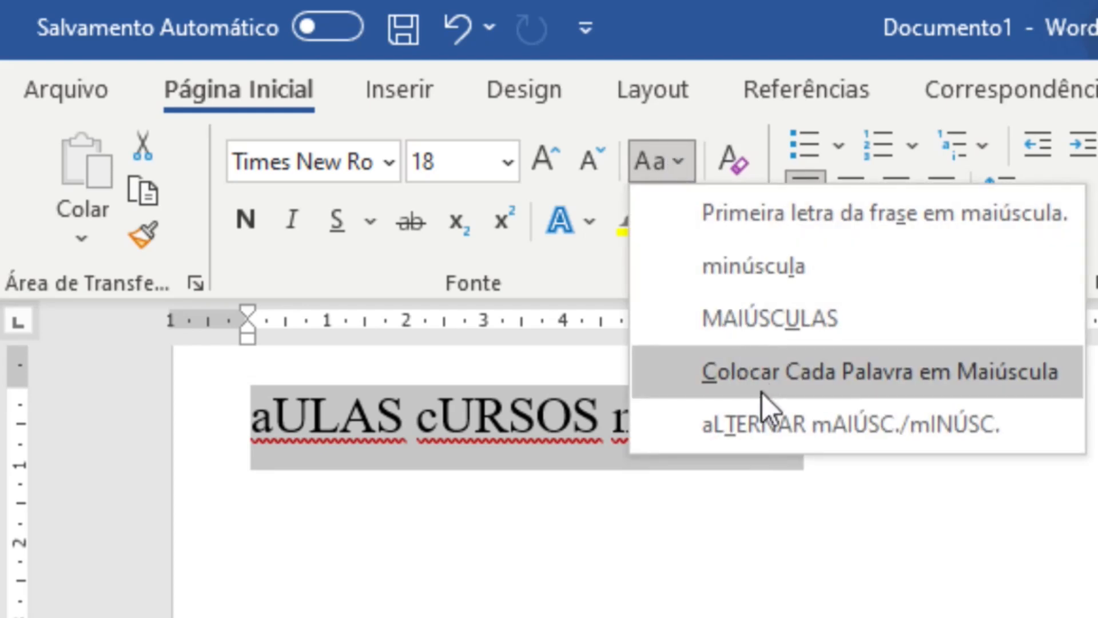
{"action": "left_click", "coordinate": [775, 426]}
{"action": "key", "text": "ctrl+z"}
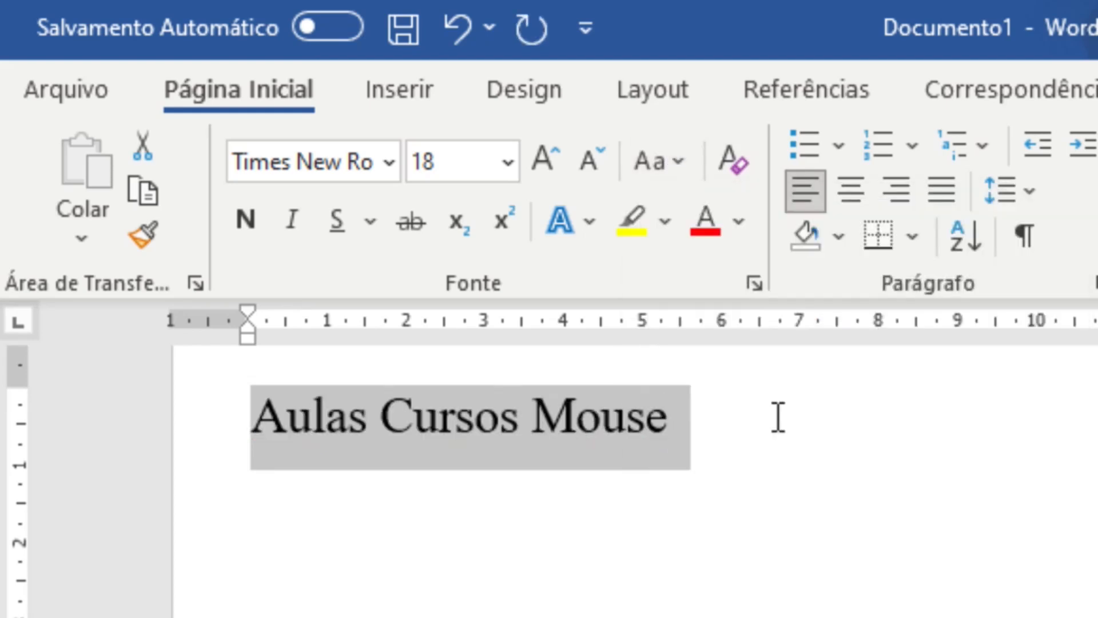
- Replace the entire line "Aulas Cursos Mouse" with the single word "Aulas"
{"action": "left_click", "coordinate": [777, 417]}
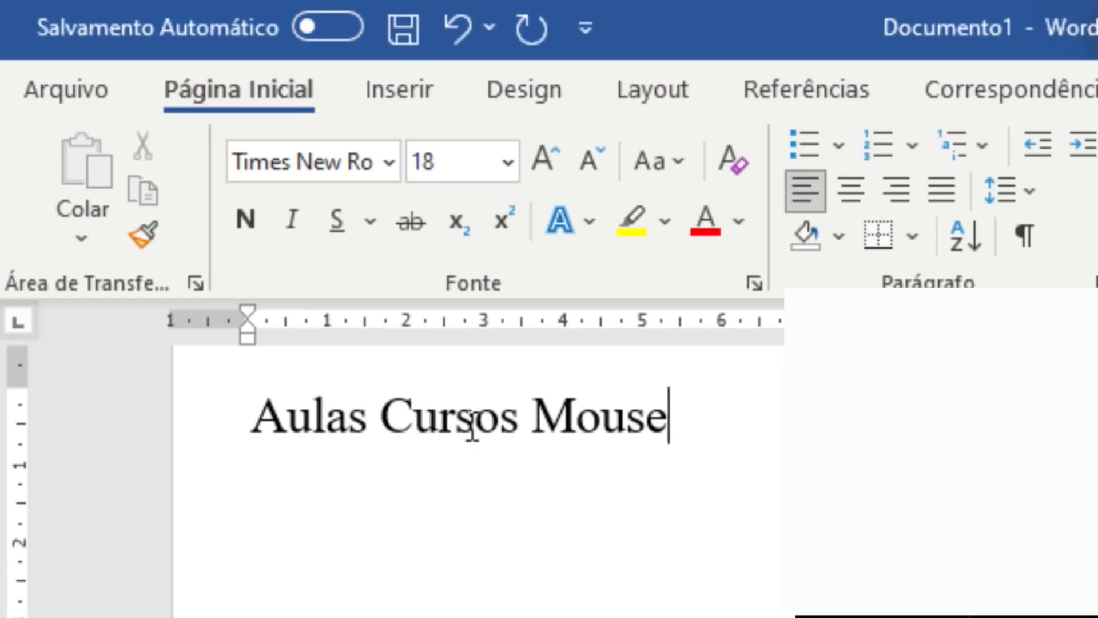
{"action": "left_click_drag", "start_coordinate": [716, 423], "coordinate": [242, 422]}
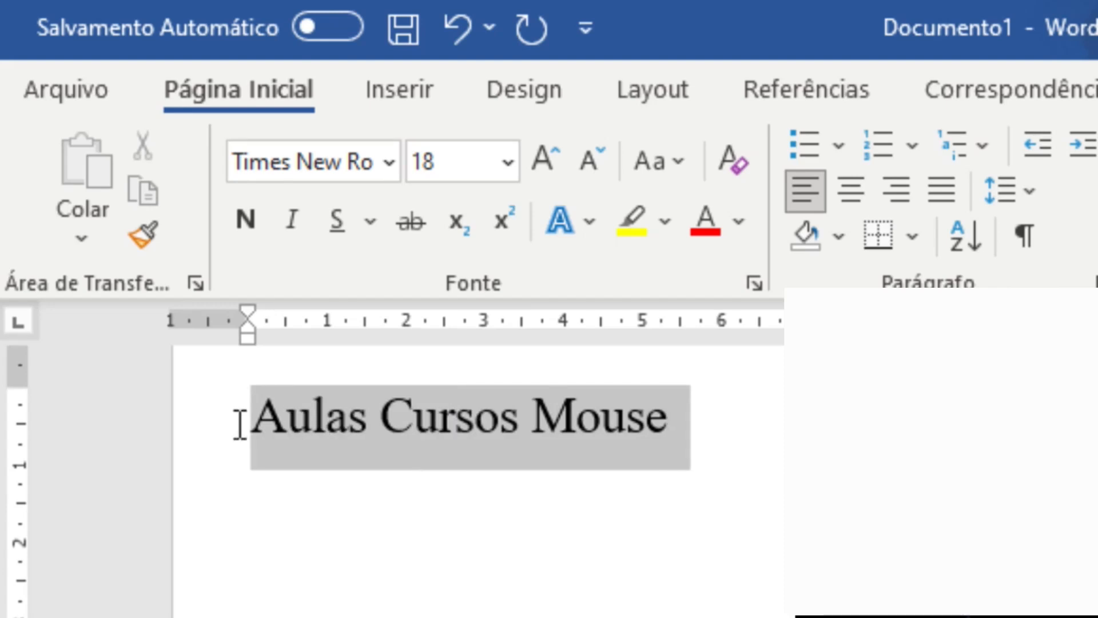
{"action": "type", "text": "Aulas"}
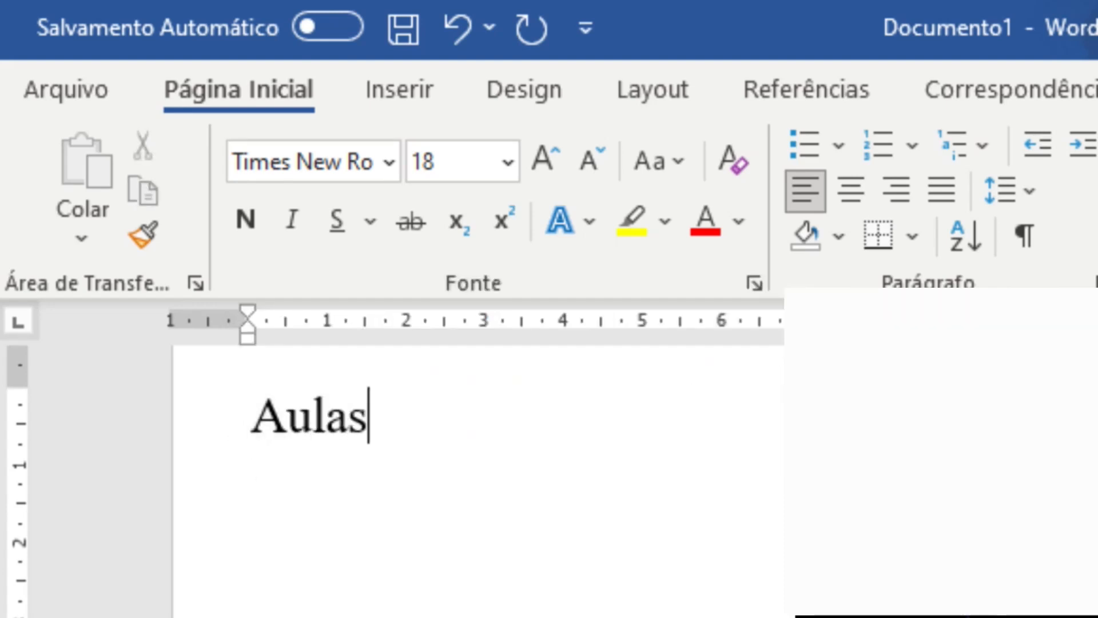
- Make the word "Aulas" bold, italic and underlined
{"action": "left_click", "coordinate": [245, 445]}
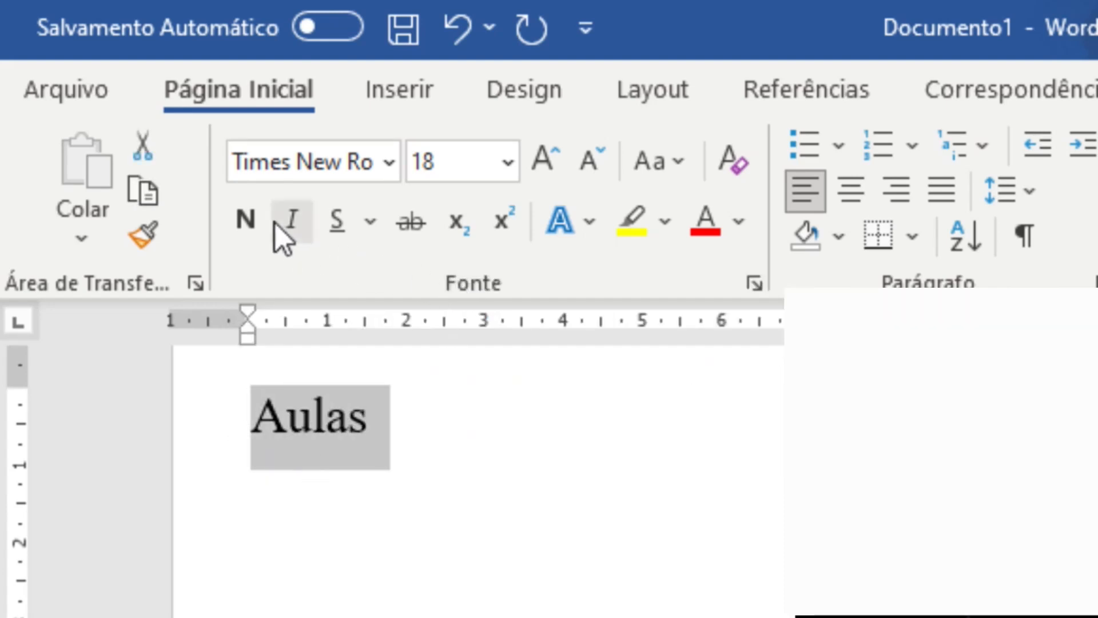
{"action": "left_click", "coordinate": [243, 218]}
{"action": "left_click", "coordinate": [289, 222]}
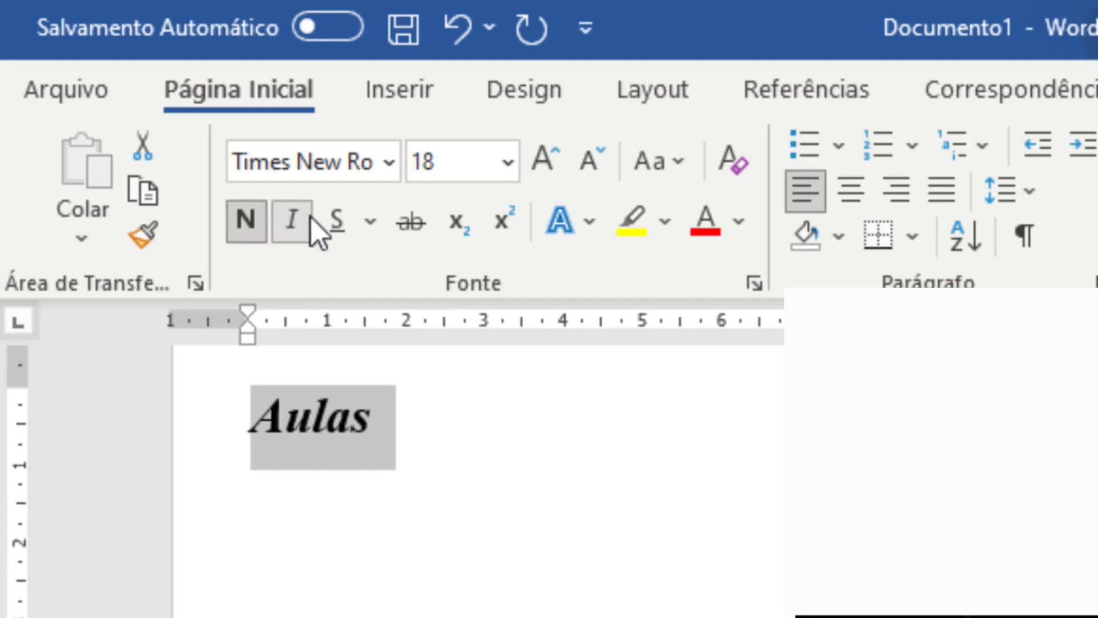
{"action": "left_click", "coordinate": [338, 223]}
- Set the typeface of the word "Aulas" to Arial and its font size to 20
{"action": "left_click", "coordinate": [397, 163]}
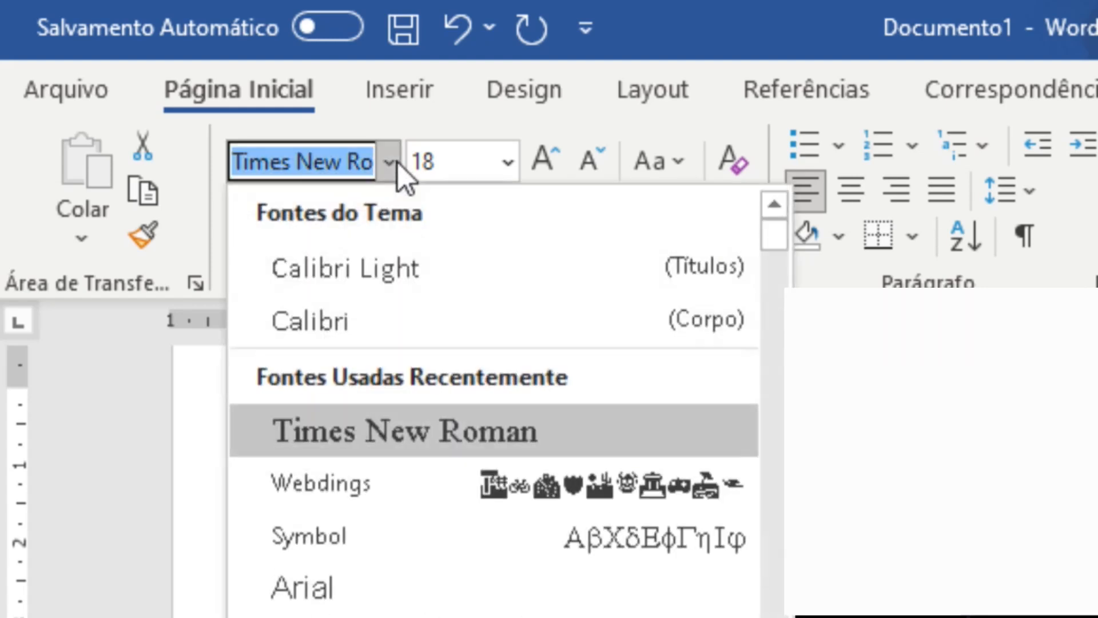
{"action": "left_click", "coordinate": [377, 579]}
{"action": "left_click", "coordinate": [507, 162]}
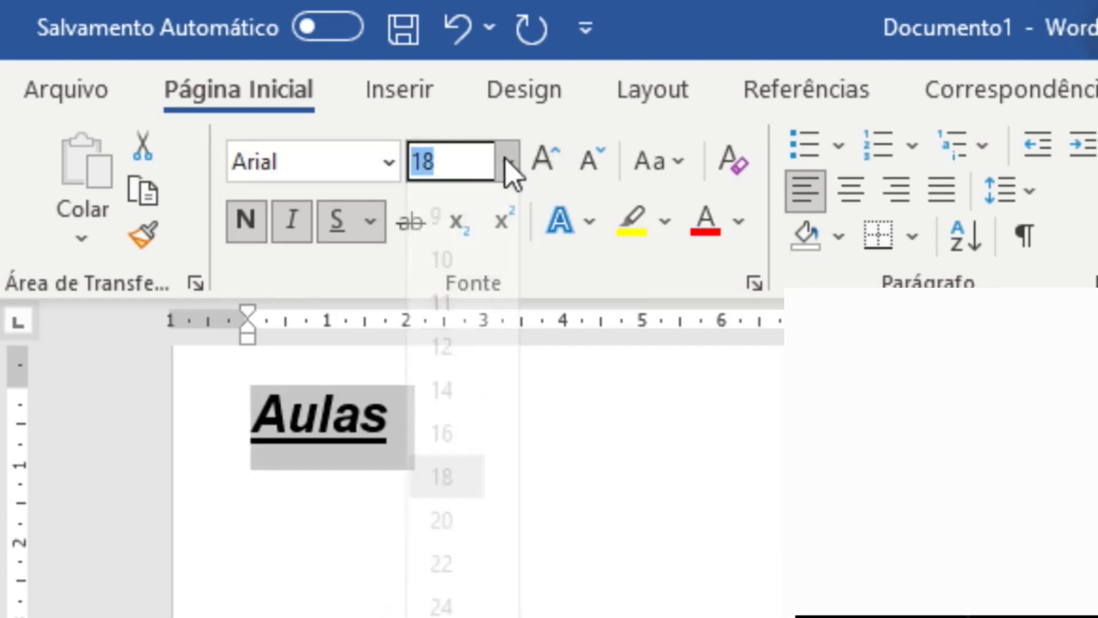
{"action": "left_click", "coordinate": [472, 557]}
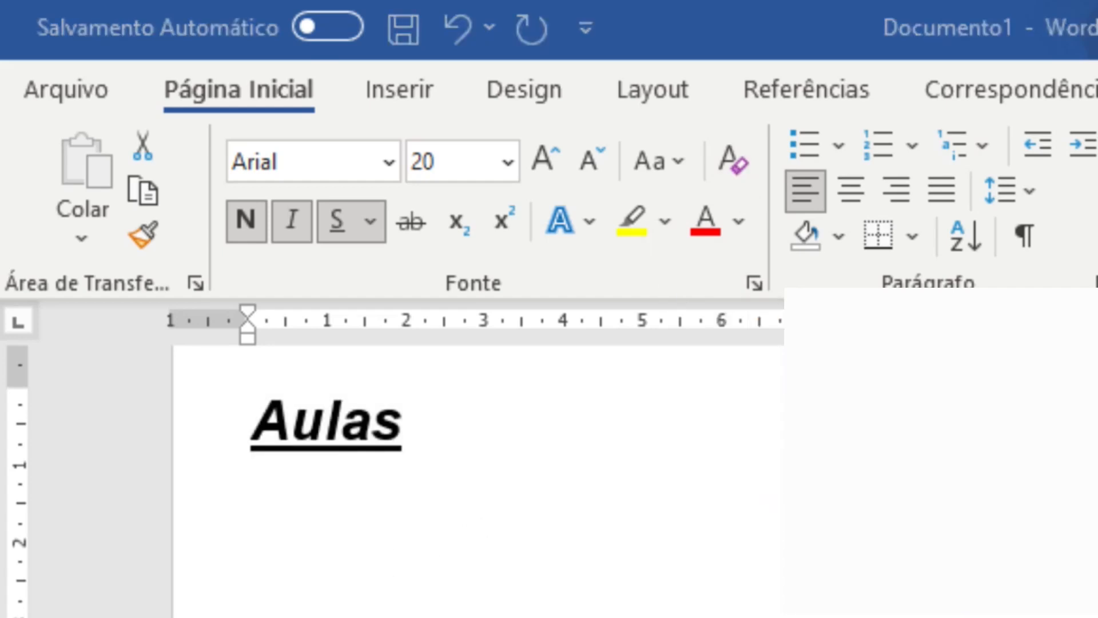
- Clear all formatting from the word "Aulas", undo the clearing once, and clear the formatting again
{"action": "left_click", "coordinate": [808, 25]}
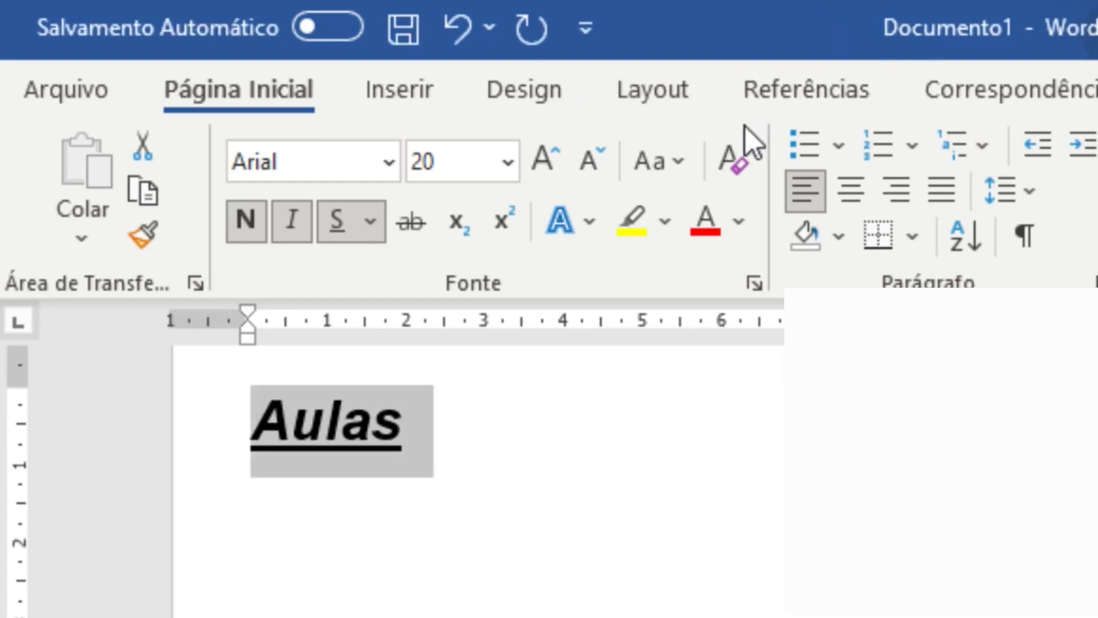
{"action": "left_click", "coordinate": [749, 167]}
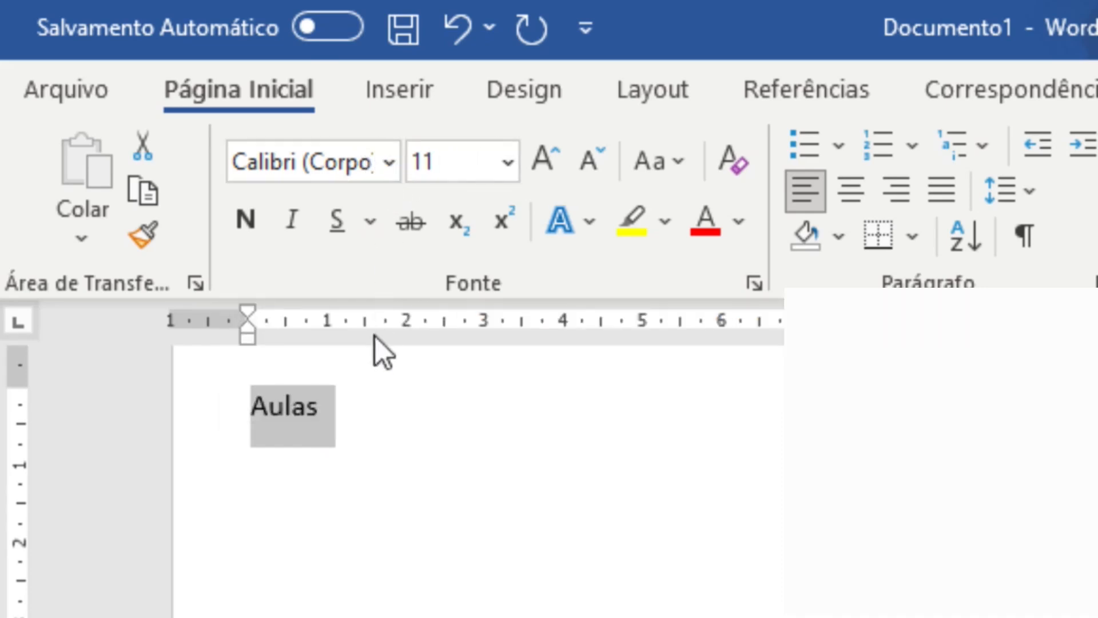
{"action": "key", "text": "ctrl+z"}
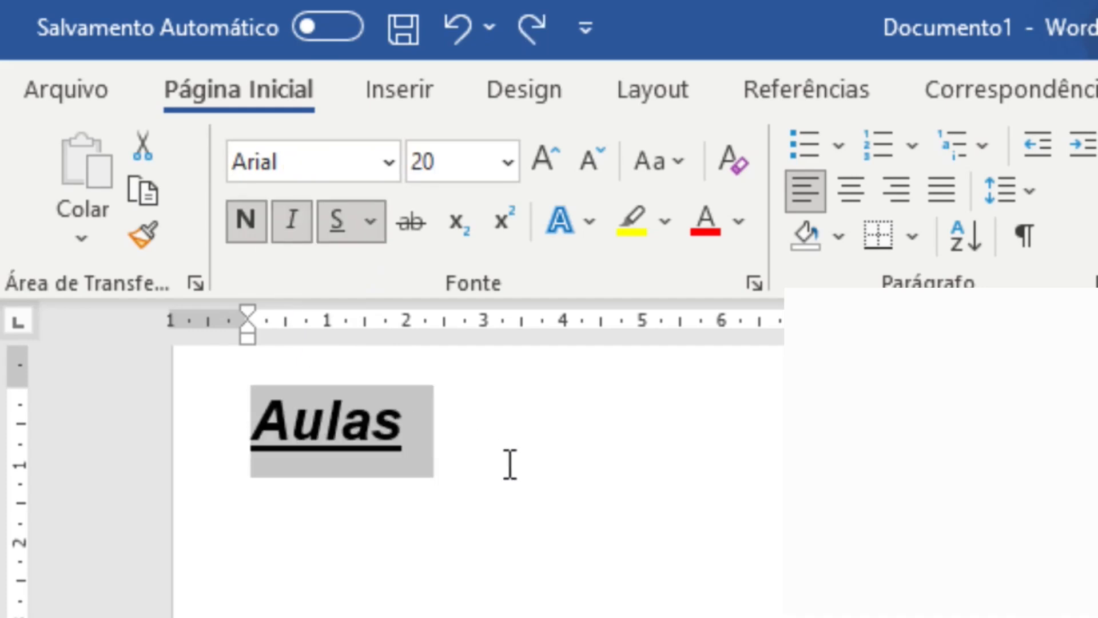
{"action": "left_click", "coordinate": [743, 159]}
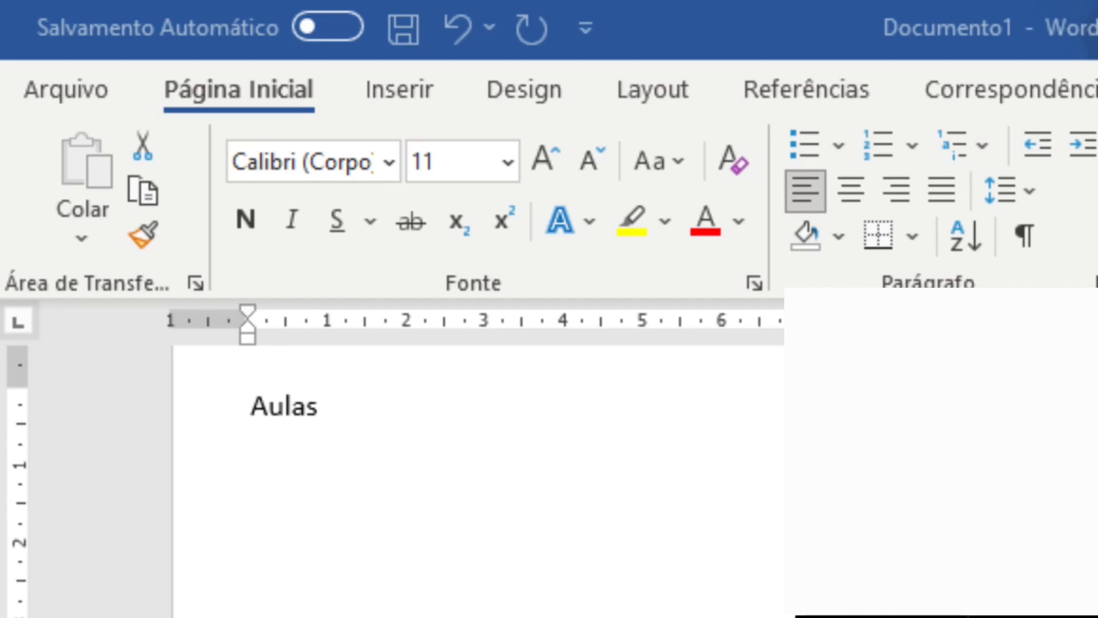
- Cut the word "Aulas", enter it again in plain text, and grow its font size stepwise to 22
{"action": "key", "text": "ctrl+x"}
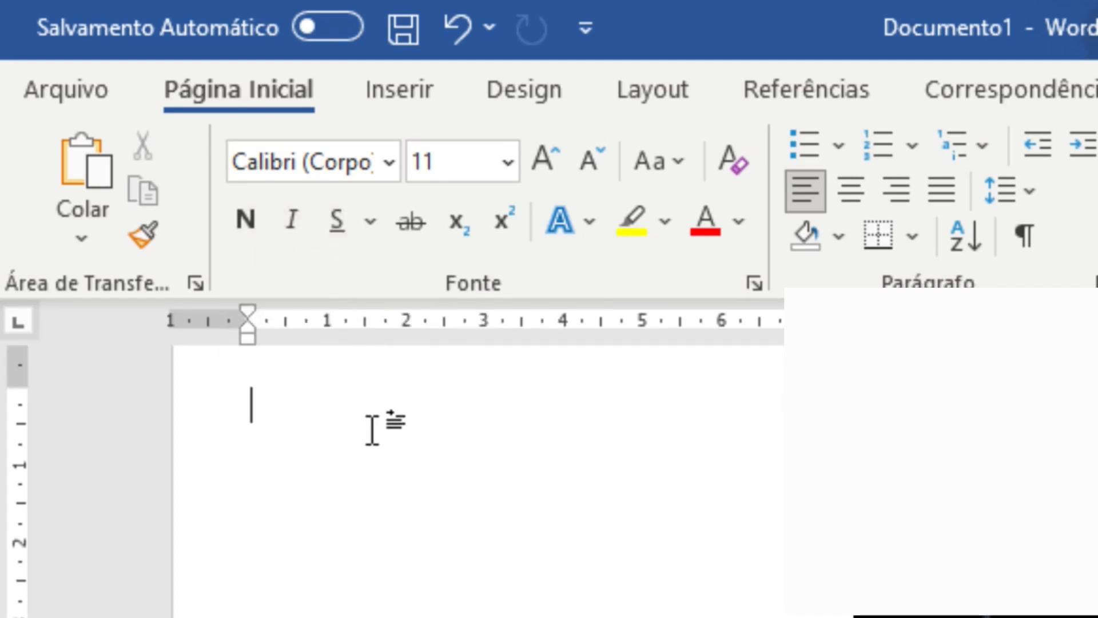
{"action": "type", "text": "Aulas"}
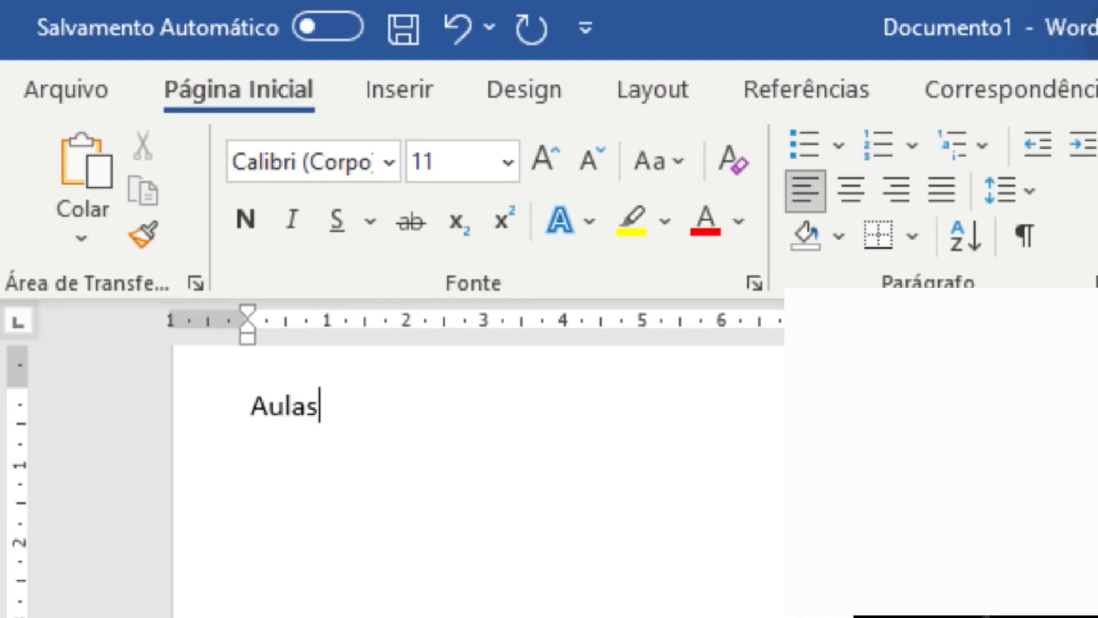
{"action": "triple_click", "coordinate": [372, 429]}
{"action": "key", "text": "ctrl+shift+period"}
{"action": "key", "text": "ctrl+shift+period"}
{"action": "key", "text": "ctrl+shift+period"}
{"action": "key", "text": "ctrl+shift+period"}
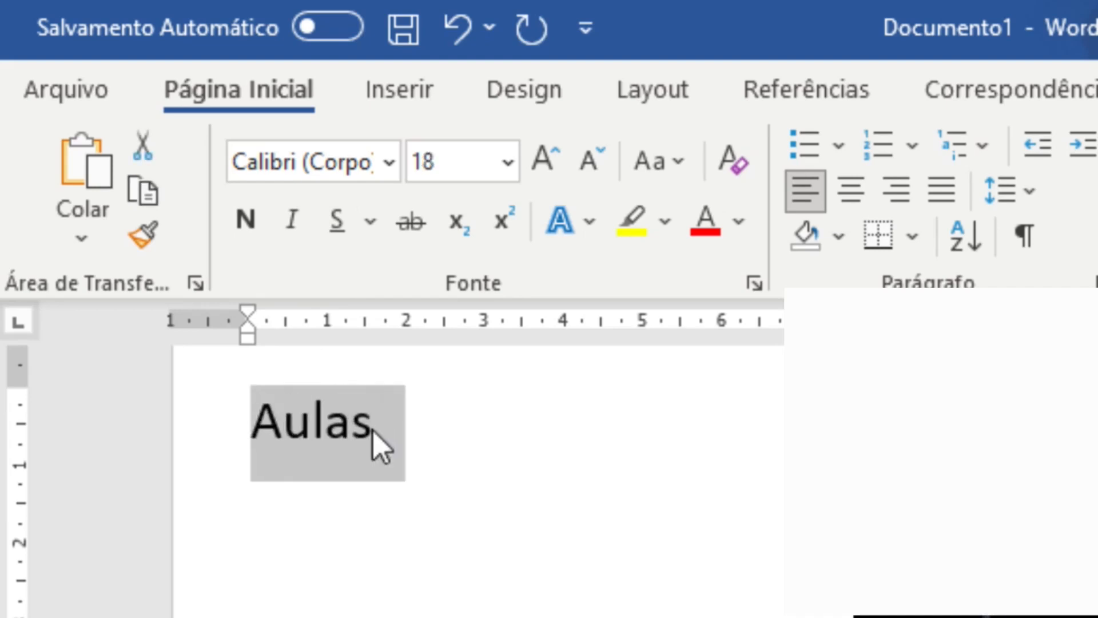
{"action": "key", "text": "ctrl+shift+period"}
{"action": "key", "text": "ctrl+shift+period"}
{"action": "left_click", "coordinate": [531, 447]}
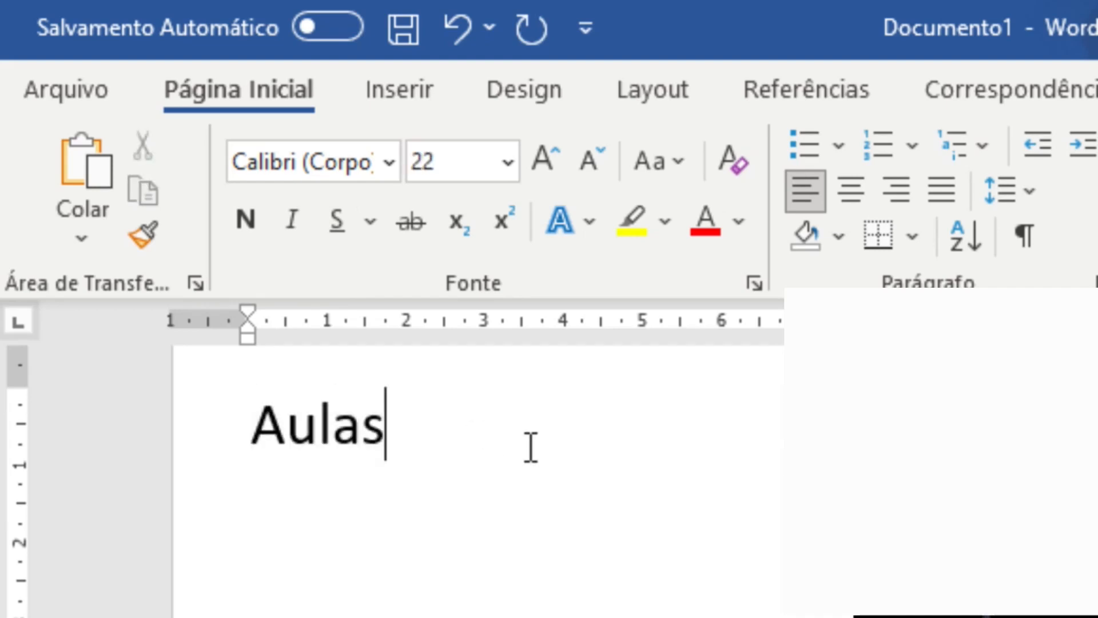
- Apply bold, italic and underline to the 22-point word "Aulas"
{"action": "triple_click", "coordinate": [289, 420]}
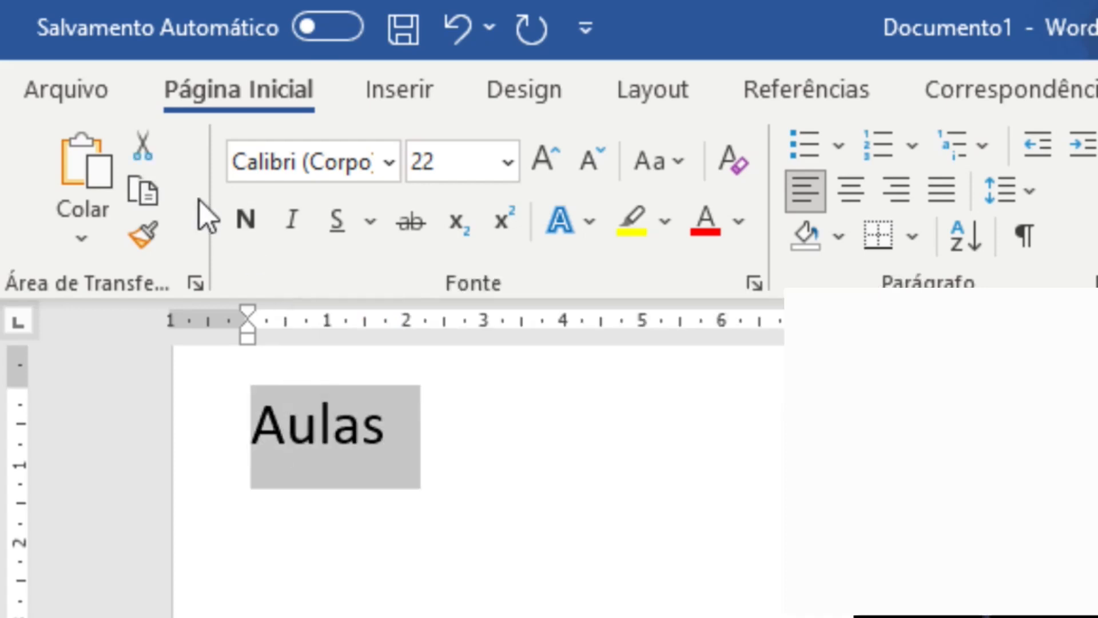
{"action": "left_click", "coordinate": [247, 220]}
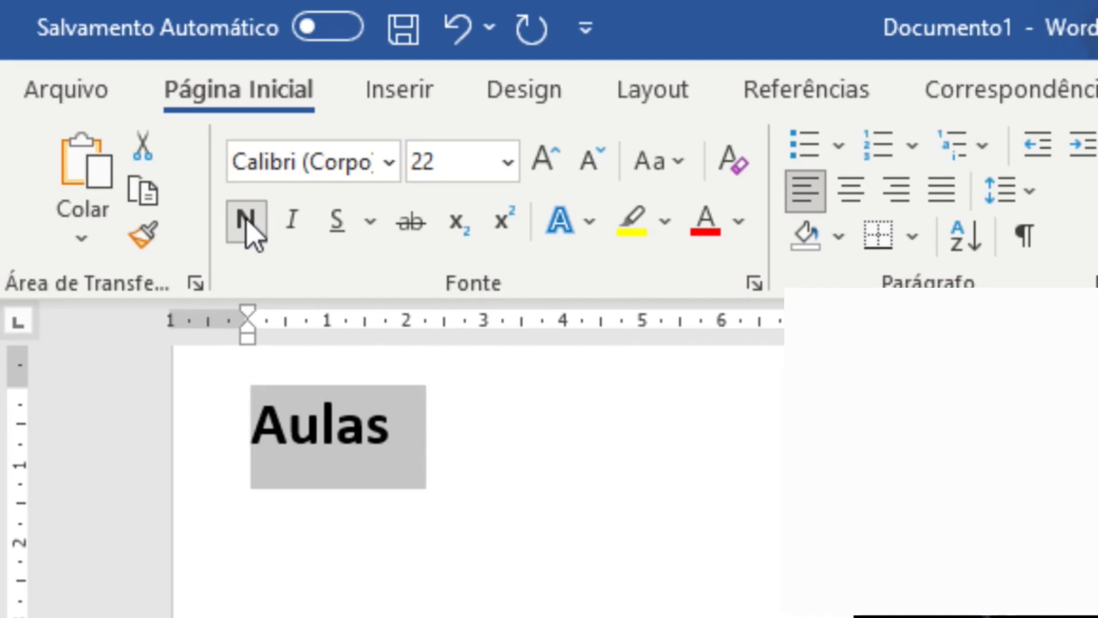
{"action": "left_click", "coordinate": [296, 215]}
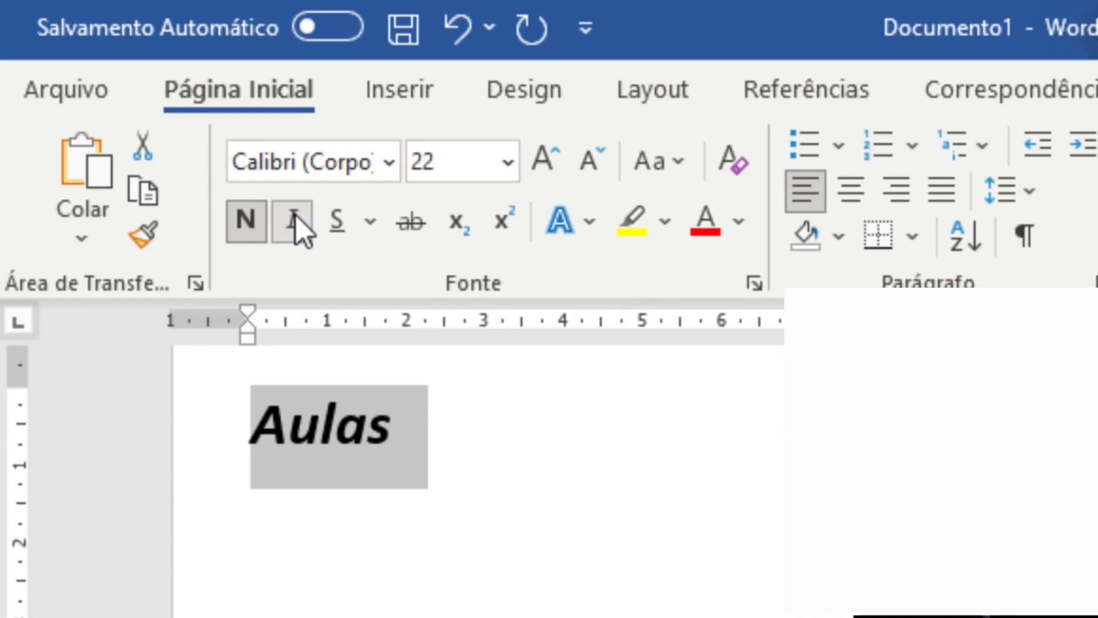
{"action": "left_click", "coordinate": [337, 218]}
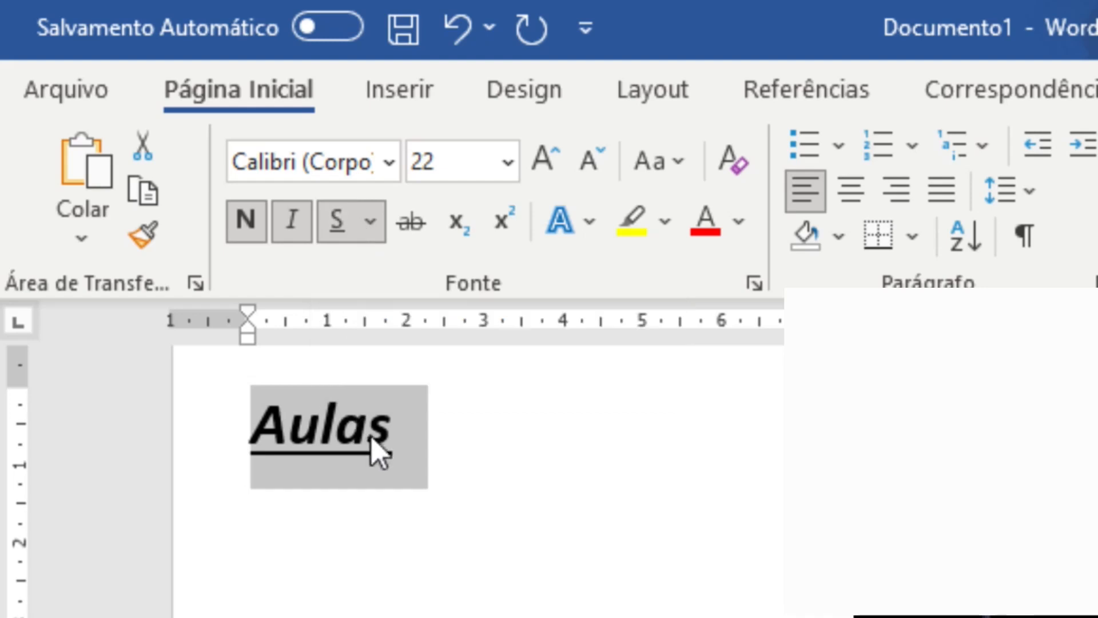
- Remove the underline, italic and bold formatting from the word "Aulas"
{"action": "key", "text": "ctrl+s"}
{"action": "key", "text": "ctrl+i"}
{"action": "key", "text": "ctrl+n"}
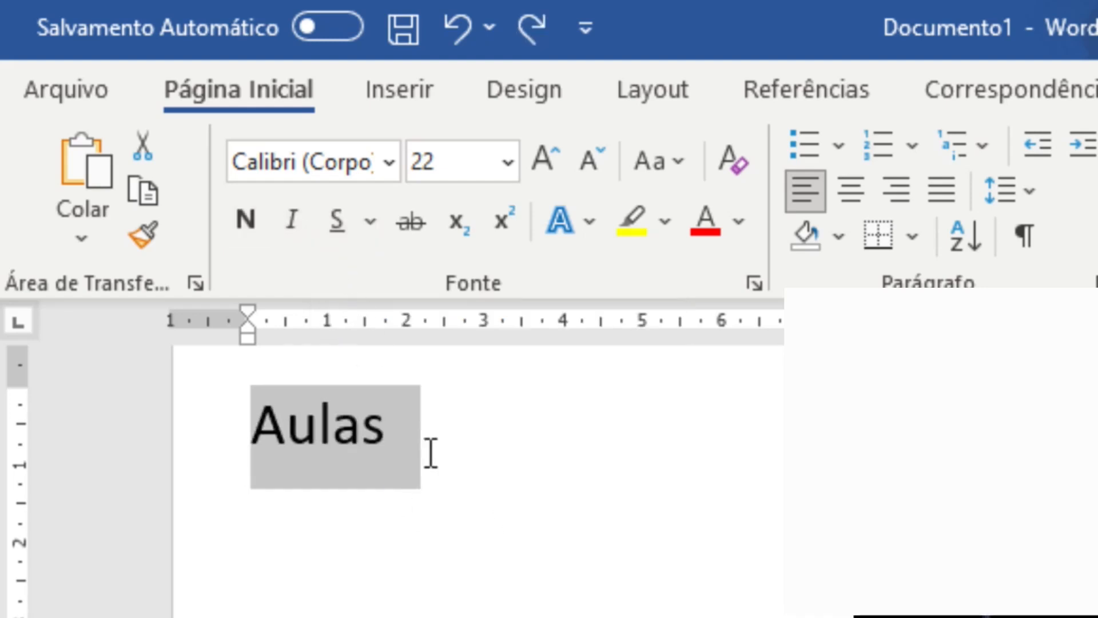
{"action": "left_click", "coordinate": [430, 453]}
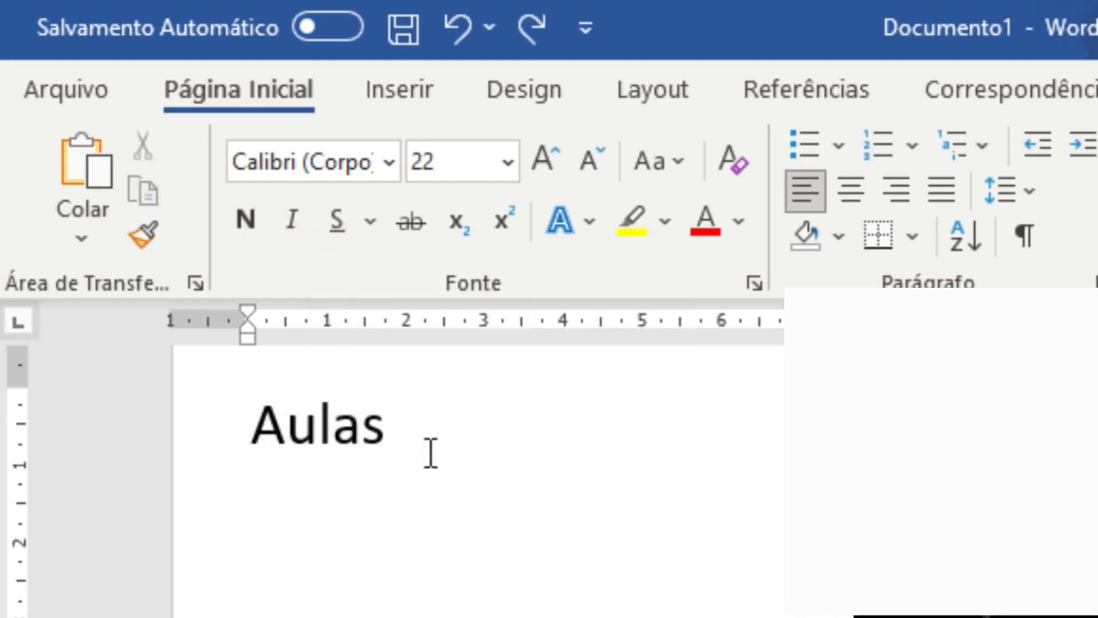
- Apply a wavy underline style to the word "Aulas", then undo it
{"action": "left_click_drag", "start_coordinate": [412, 425], "coordinate": [253, 422]}
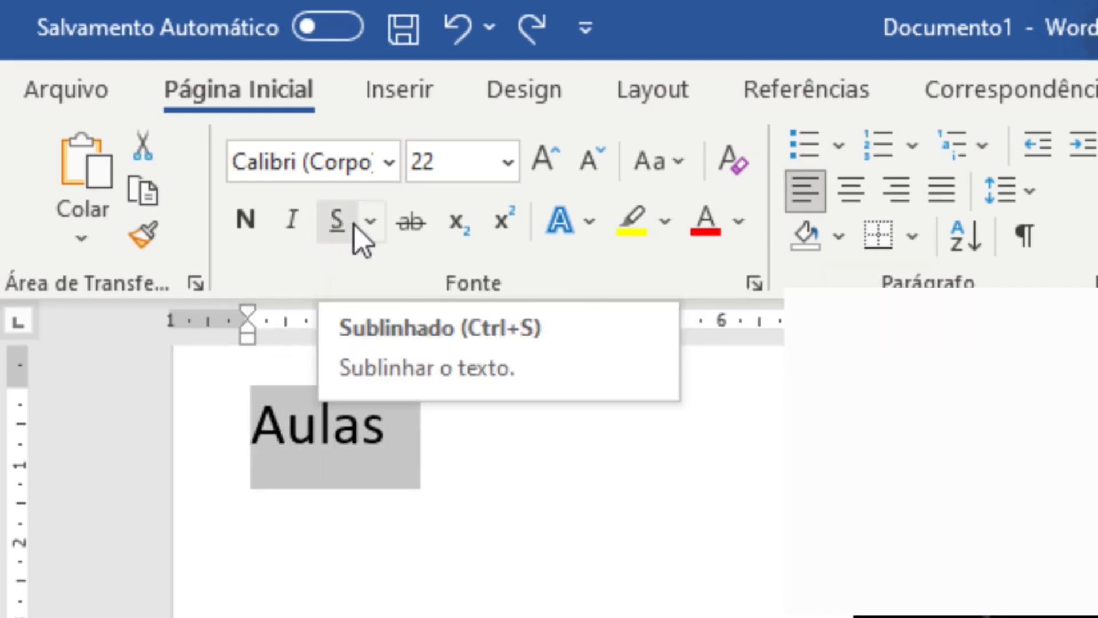
{"action": "left_click", "coordinate": [369, 224]}
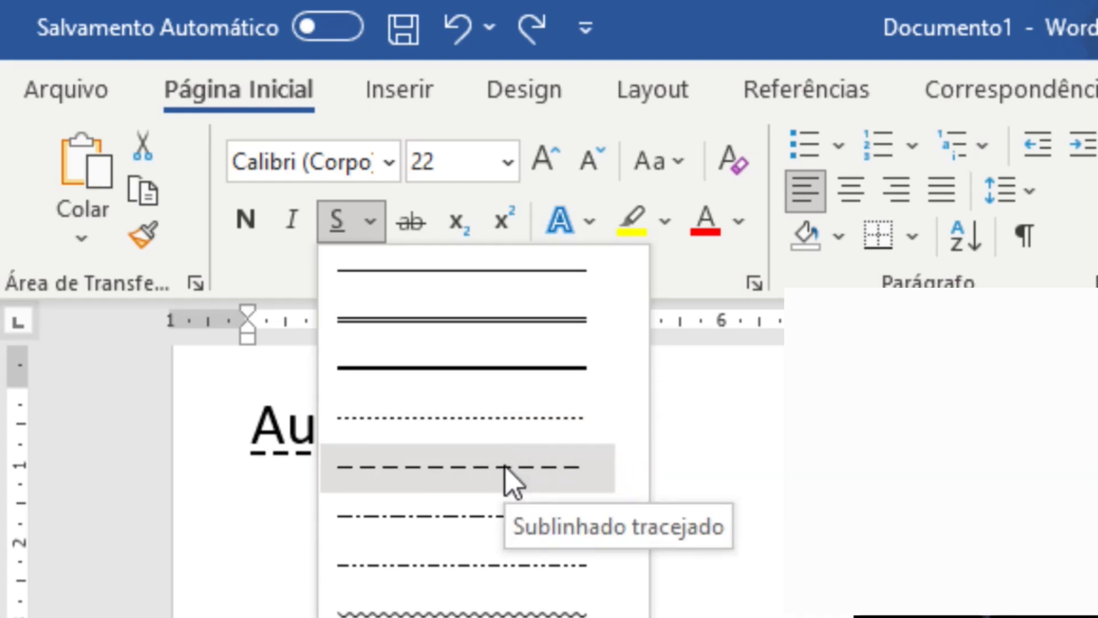
{"action": "left_click", "coordinate": [522, 603]}
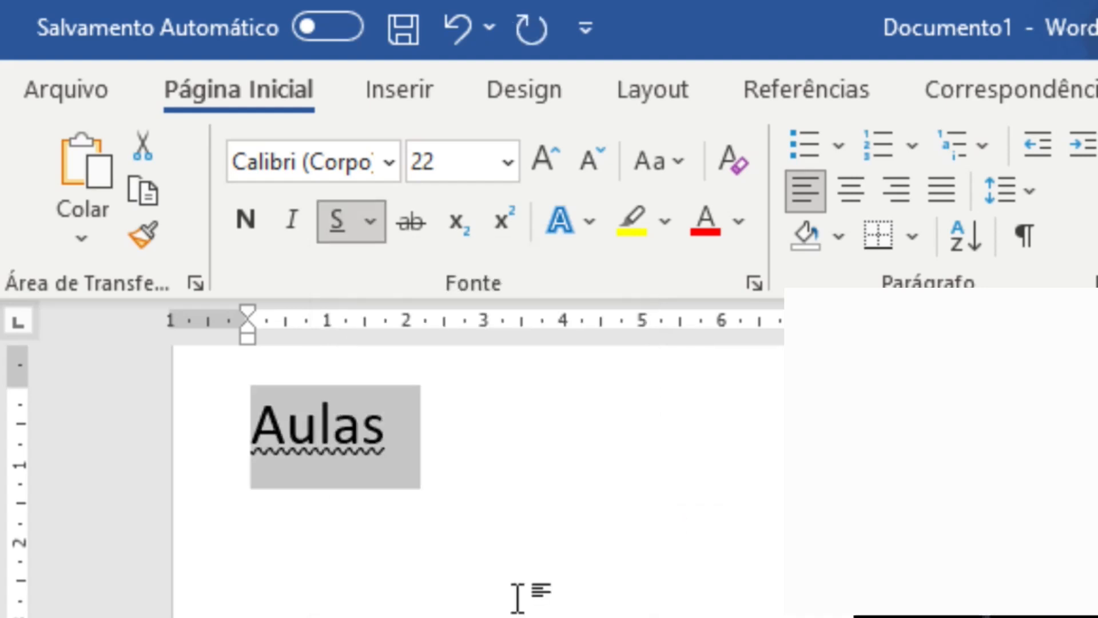
{"action": "left_click", "coordinate": [522, 470]}
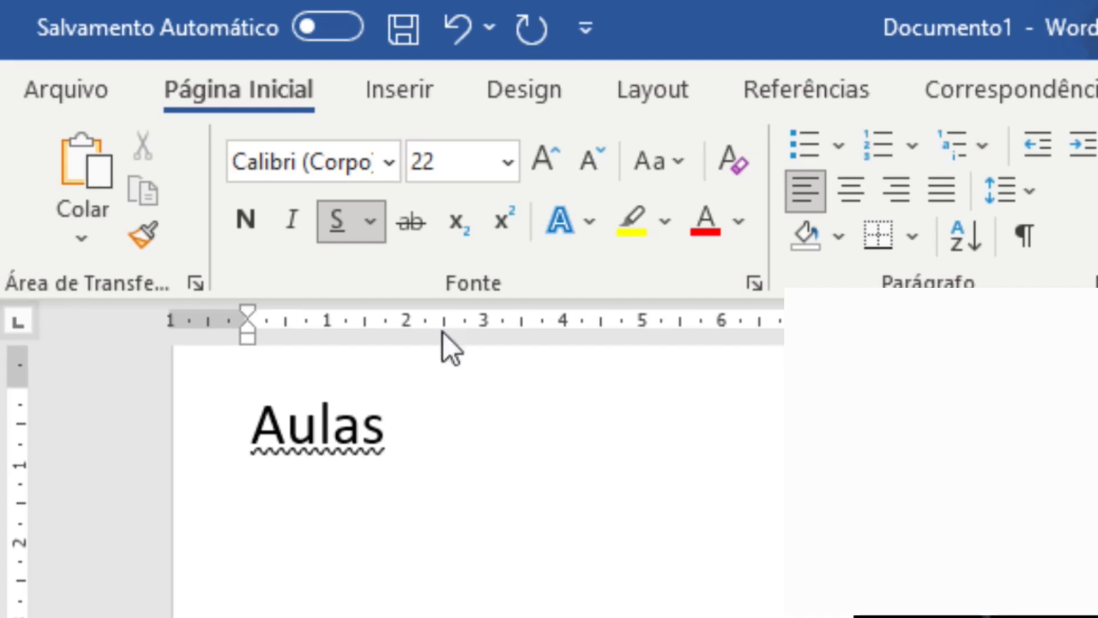
{"action": "key", "text": "ctrl+z"}
- Apply the single-line underline style to the word "Aulas" and switch the underline off again
{"action": "left_click", "coordinate": [369, 220]}
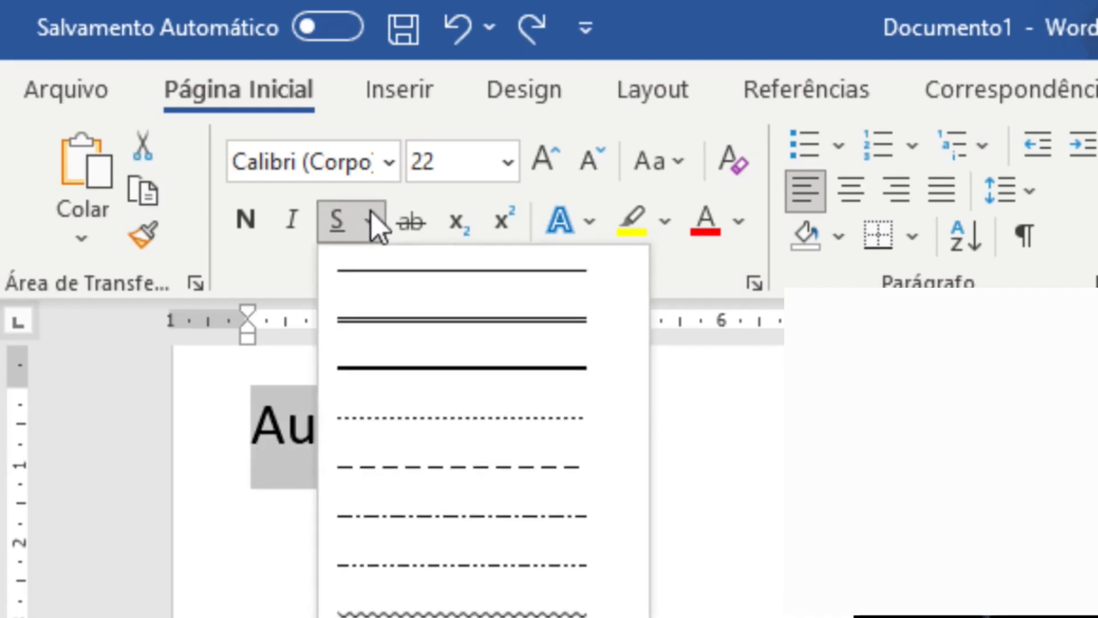
{"action": "left_click", "coordinate": [395, 274]}
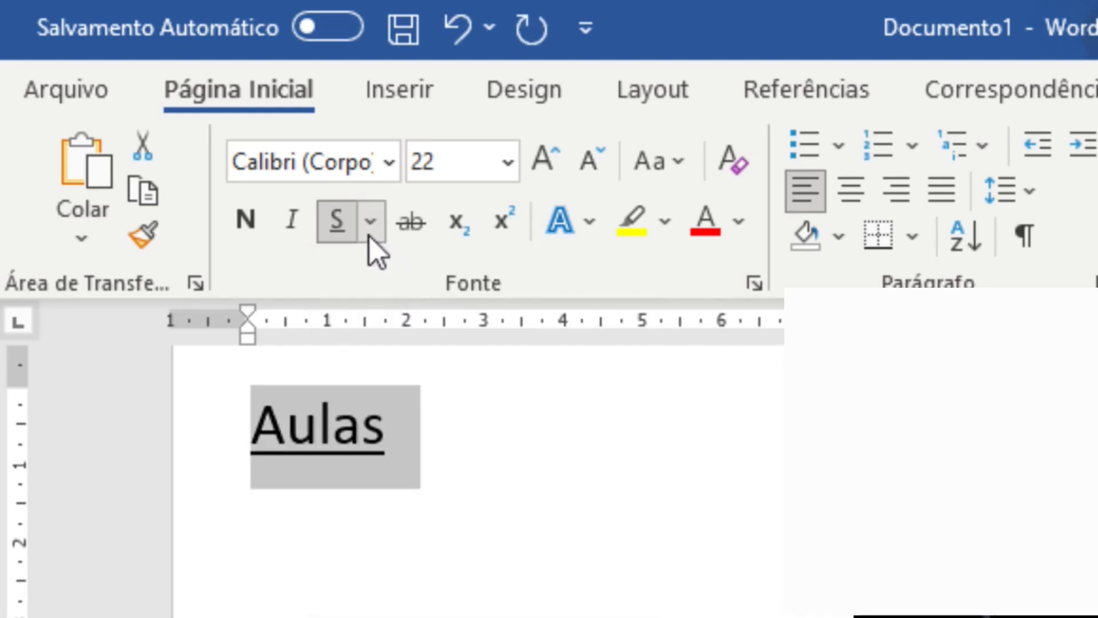
{"action": "left_click", "coordinate": [338, 222]}
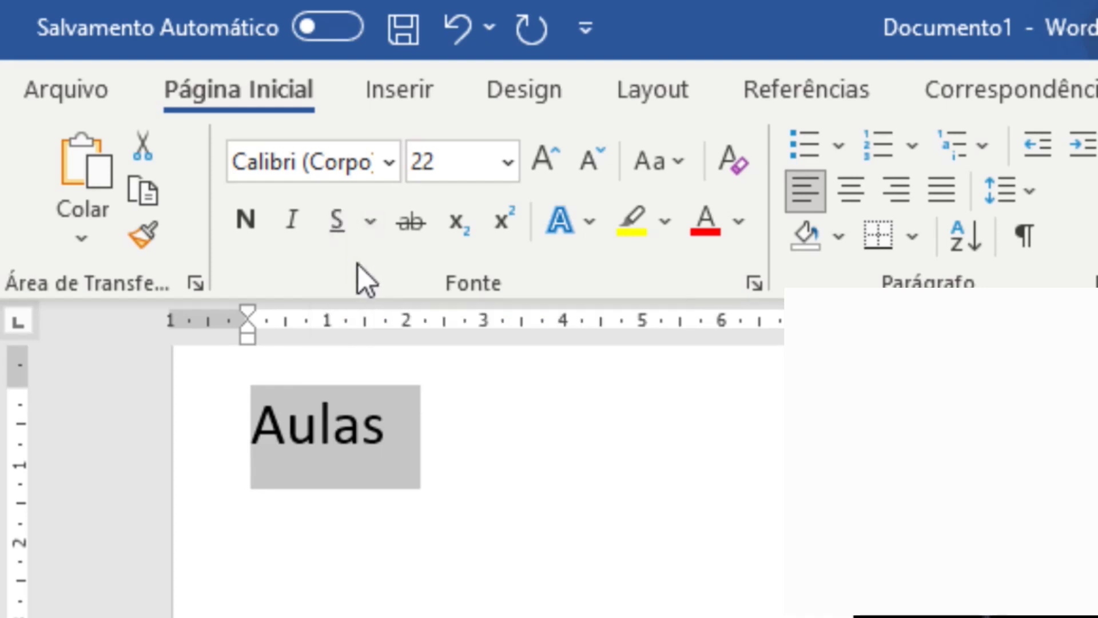
- Strike through the word "Aulas", then undo the strikethrough
{"action": "left_click", "coordinate": [407, 223]}
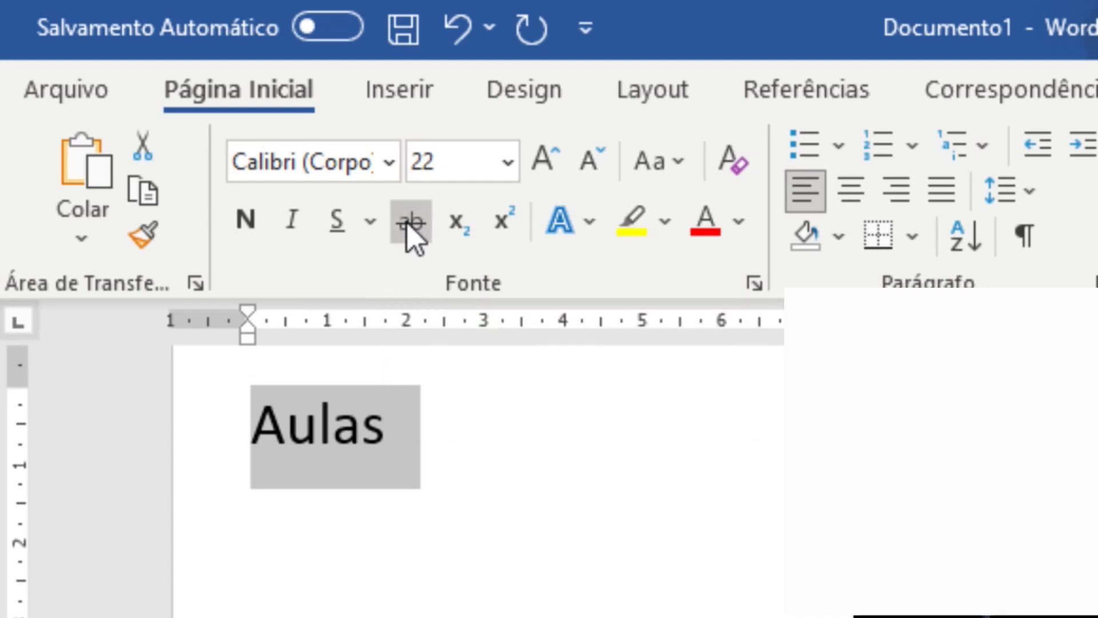
{"action": "left_click", "coordinate": [461, 484]}
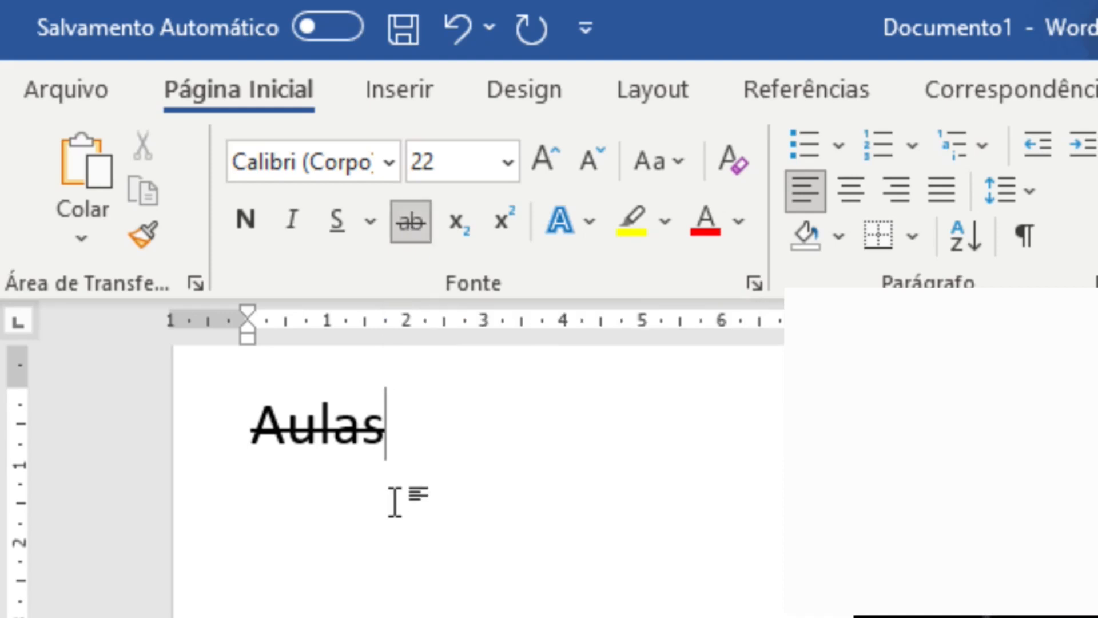
{"action": "key", "text": "ctrl+z"}
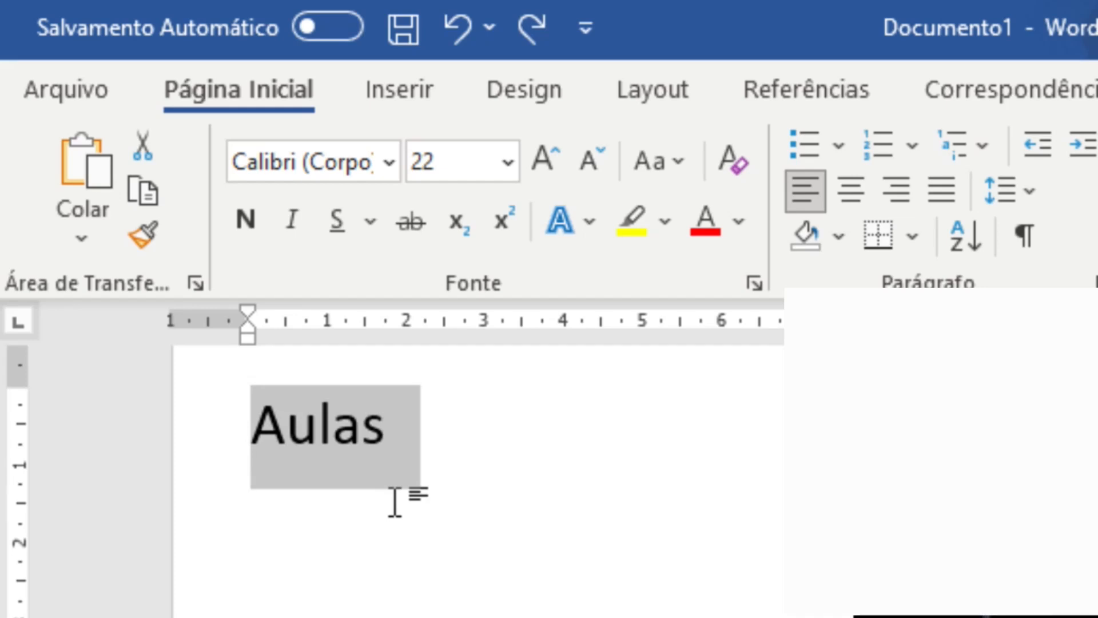
- Replace the word "Aulas" with "H2O" and format the 2 as subscript
{"action": "type", "text": "H2O"}
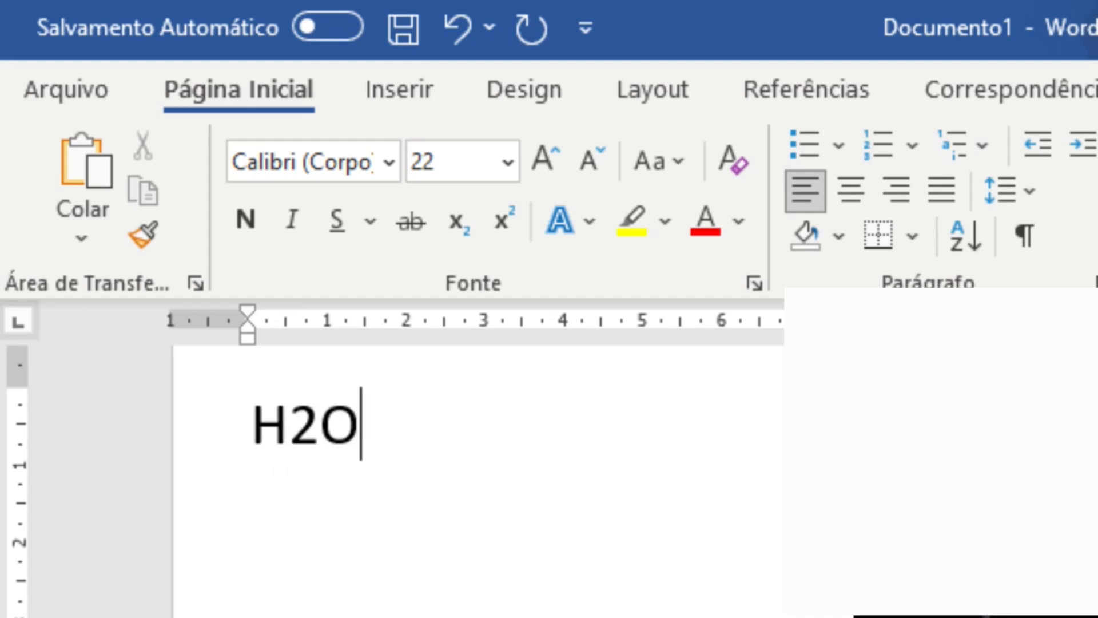
{"action": "key", "text": "Left"}
{"action": "key", "text": "Left"}
{"action": "key", "text": "shift+Right"}
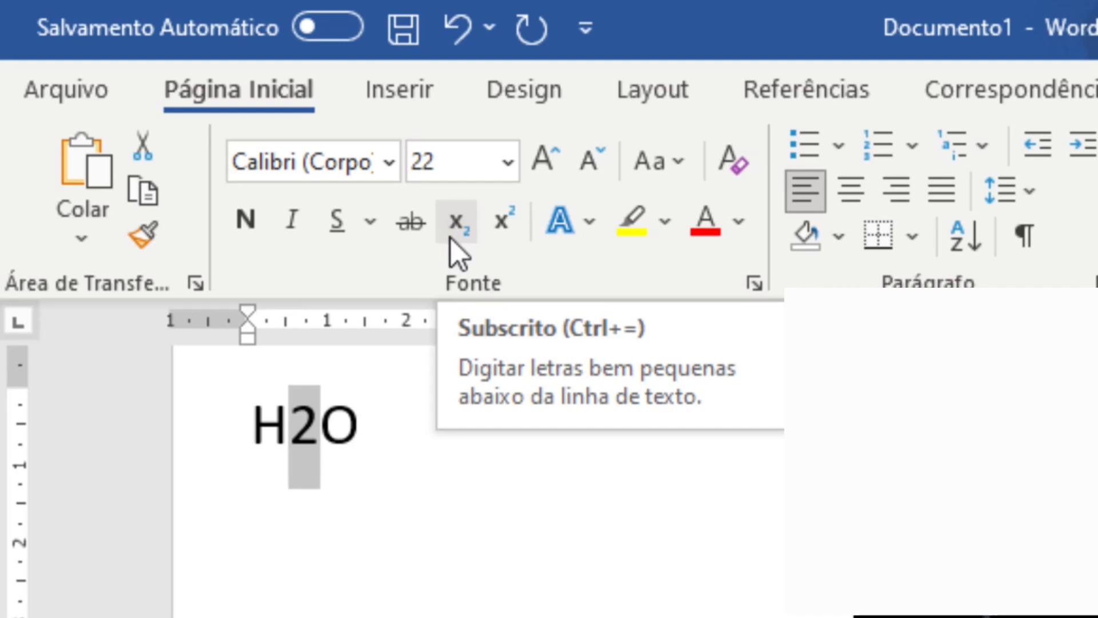
{"action": "left_click", "coordinate": [451, 239]}
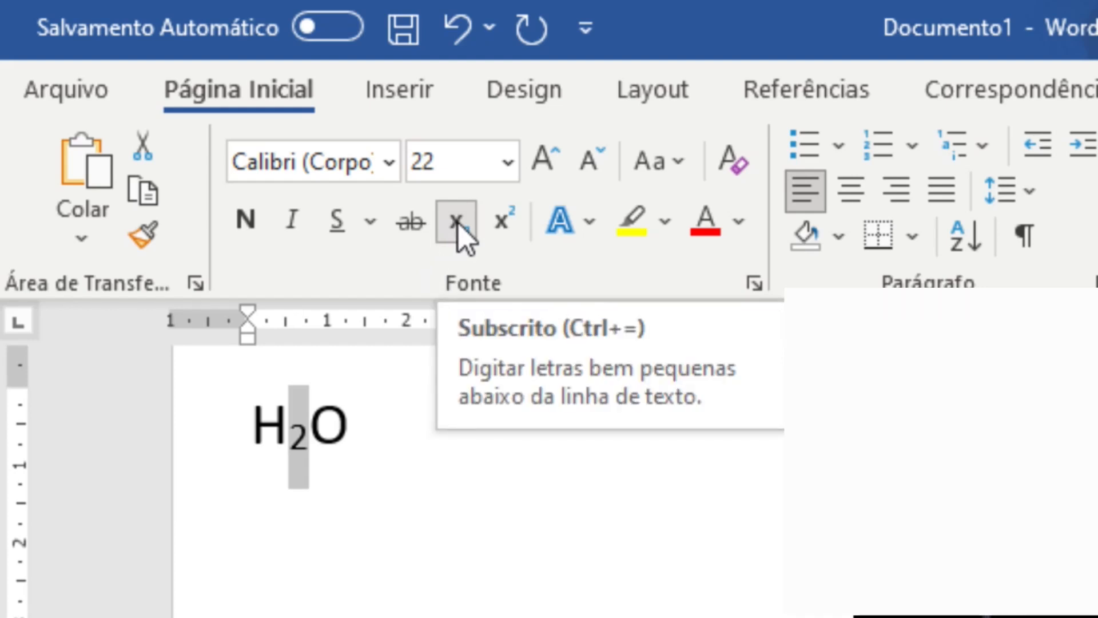
- Return the 2 in "H2O" to normal text and delete the whole formula
{"action": "key", "text": "ctrl+equal"}
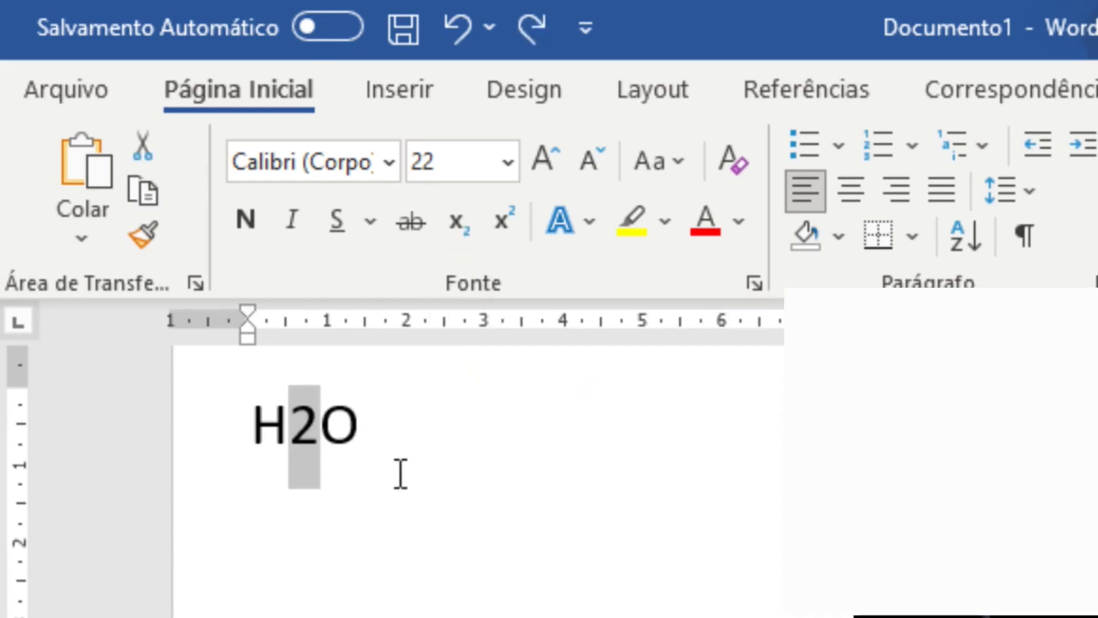
{"action": "left_click", "coordinate": [400, 473]}
{"action": "key", "text": "BackSpace"}
{"action": "key", "text": "BackSpace"}
{"action": "key", "text": "BackSpace"}
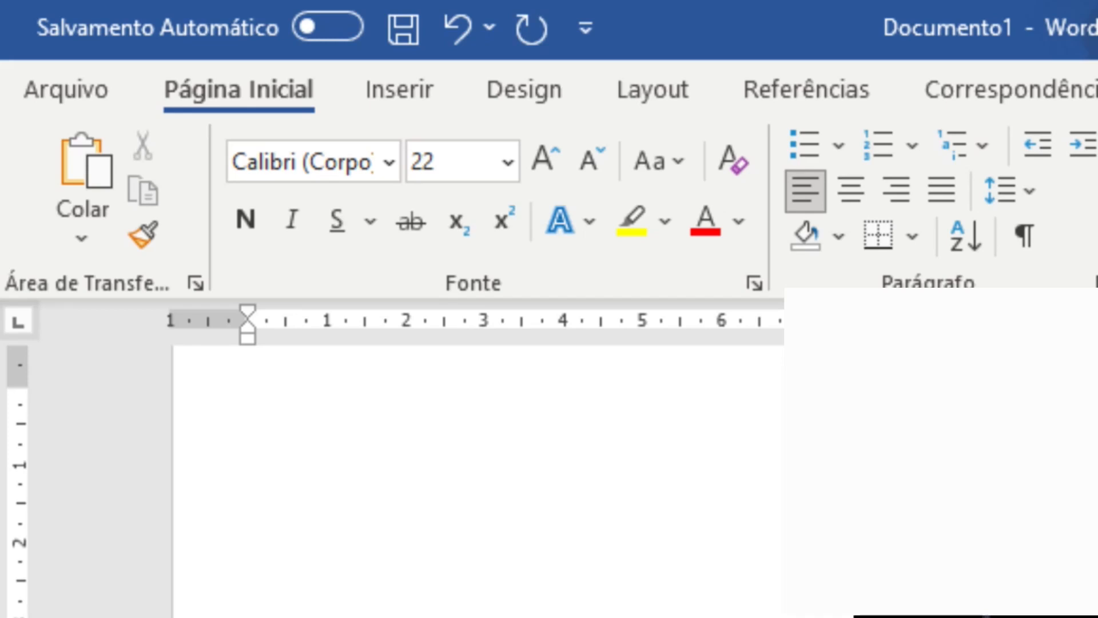
- Enter "23" on the empty line and format the 3 as superscript
{"action": "type", "text": "23"}
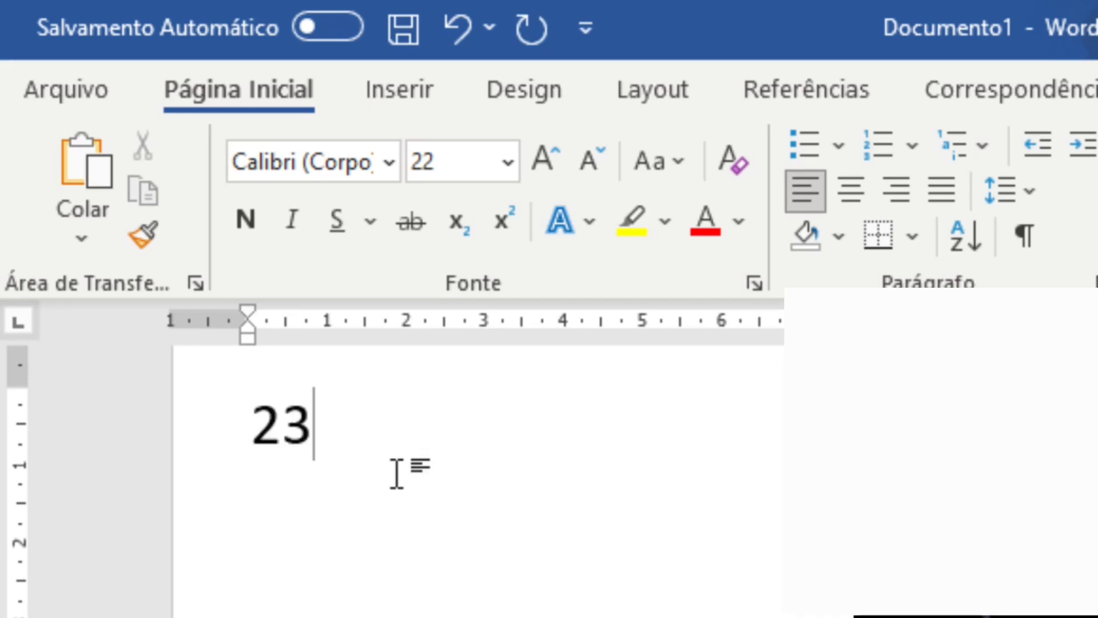
{"action": "key", "text": "shift+Left"}
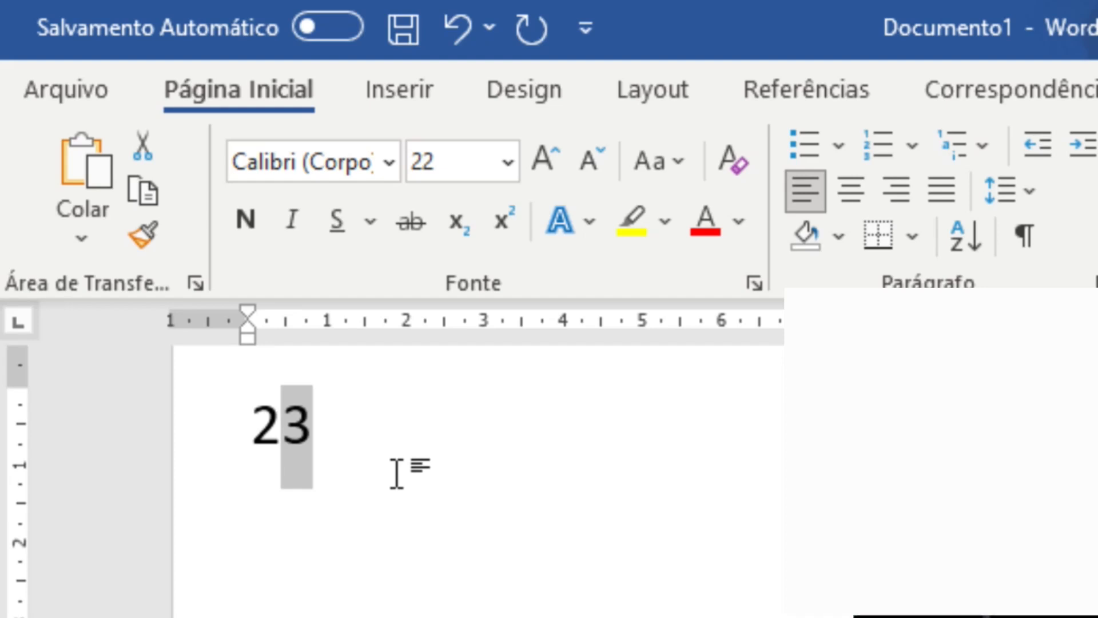
{"action": "left_click", "coordinate": [505, 223]}
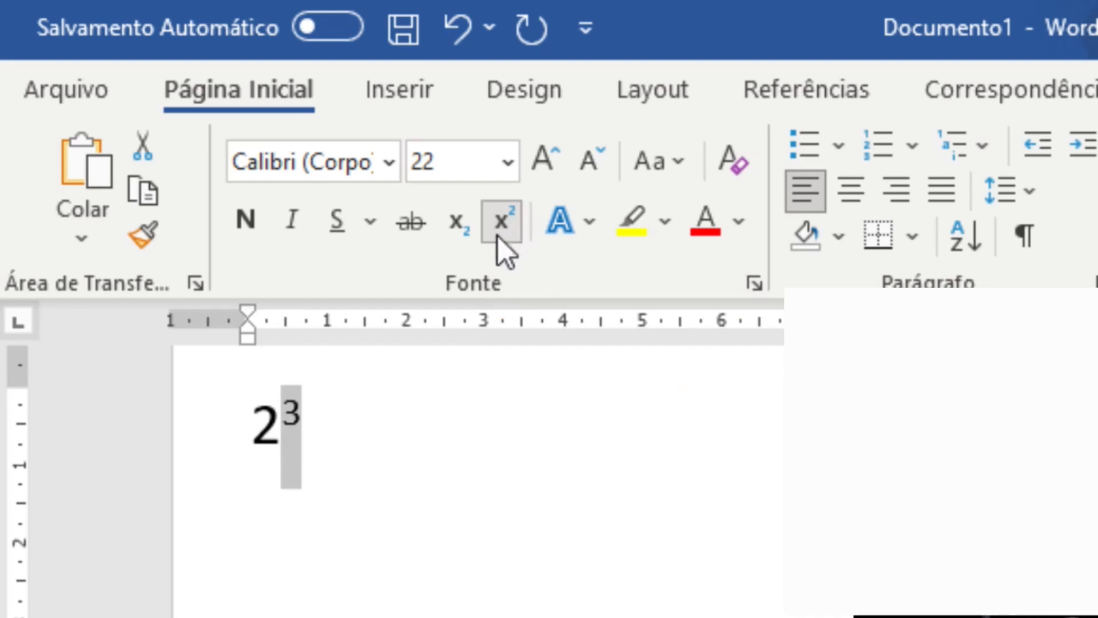
- Delete the 2 with its superscript 3 and enter "Aulas" in normal text
{"action": "left_click", "coordinate": [315, 472]}
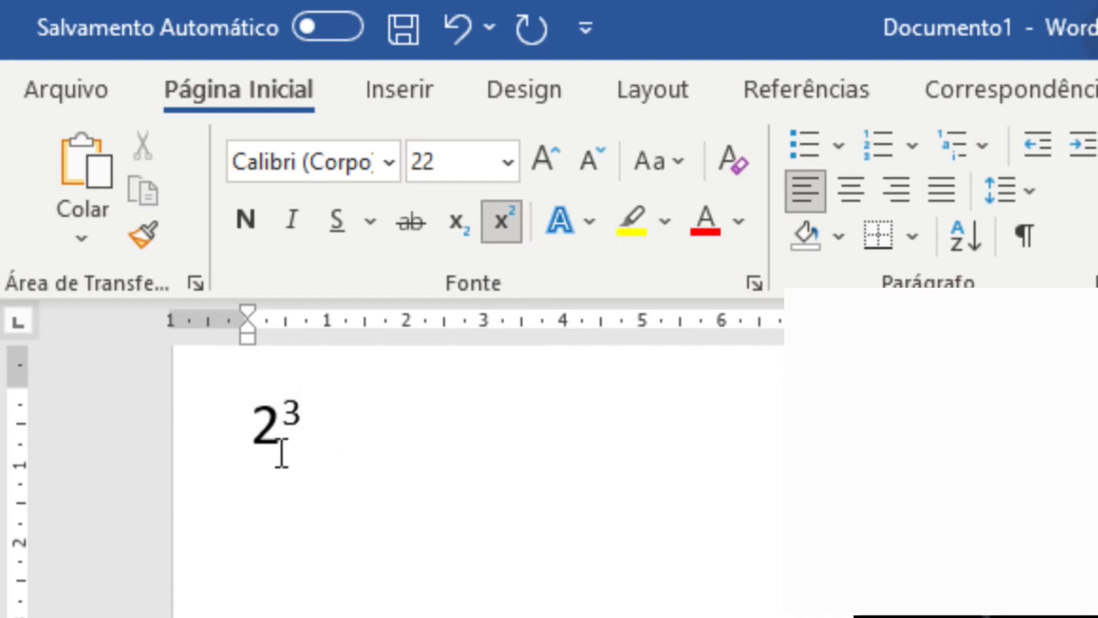
{"action": "left_click", "coordinate": [253, 440]}
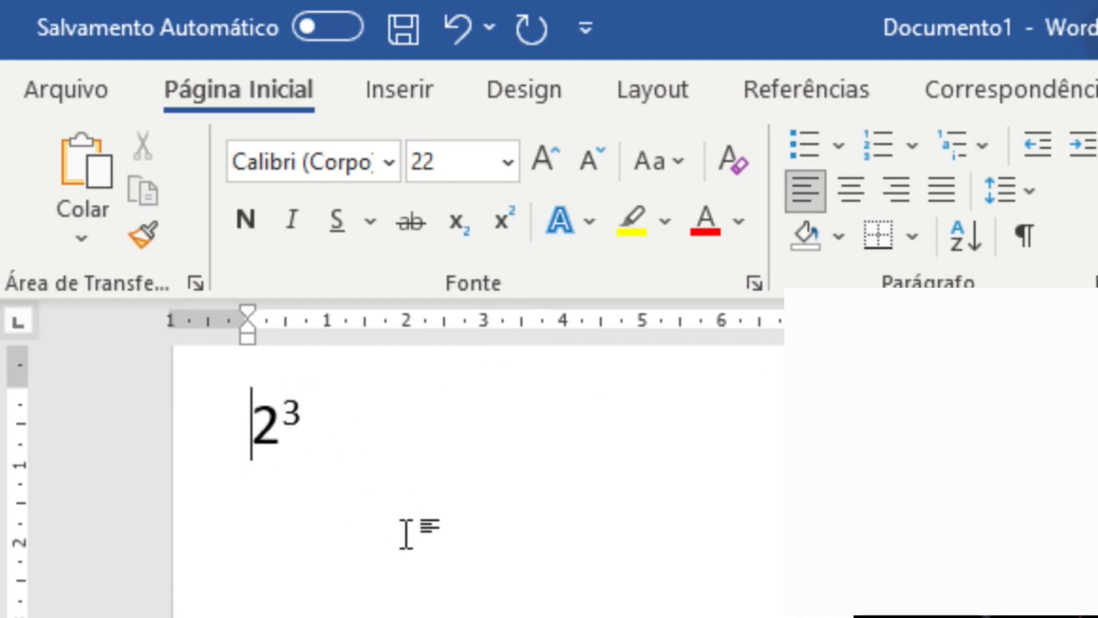
{"action": "key", "text": "End"}
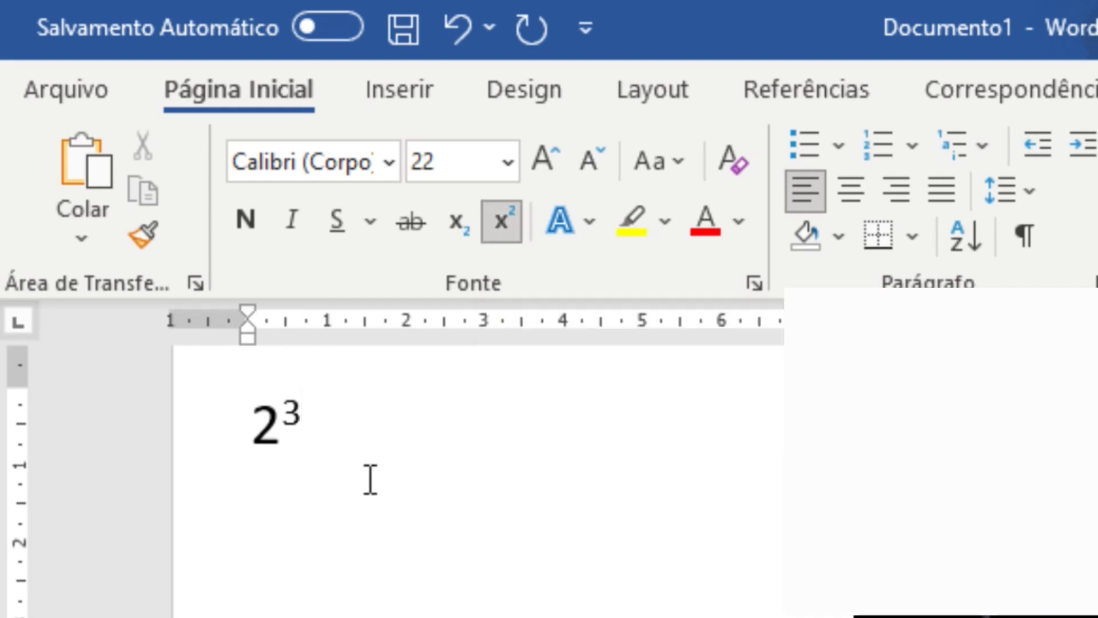
{"action": "key", "text": "ctrl+z"}
{"action": "key", "text": "BackSpace"}
{"action": "key", "text": "BackSpace"}
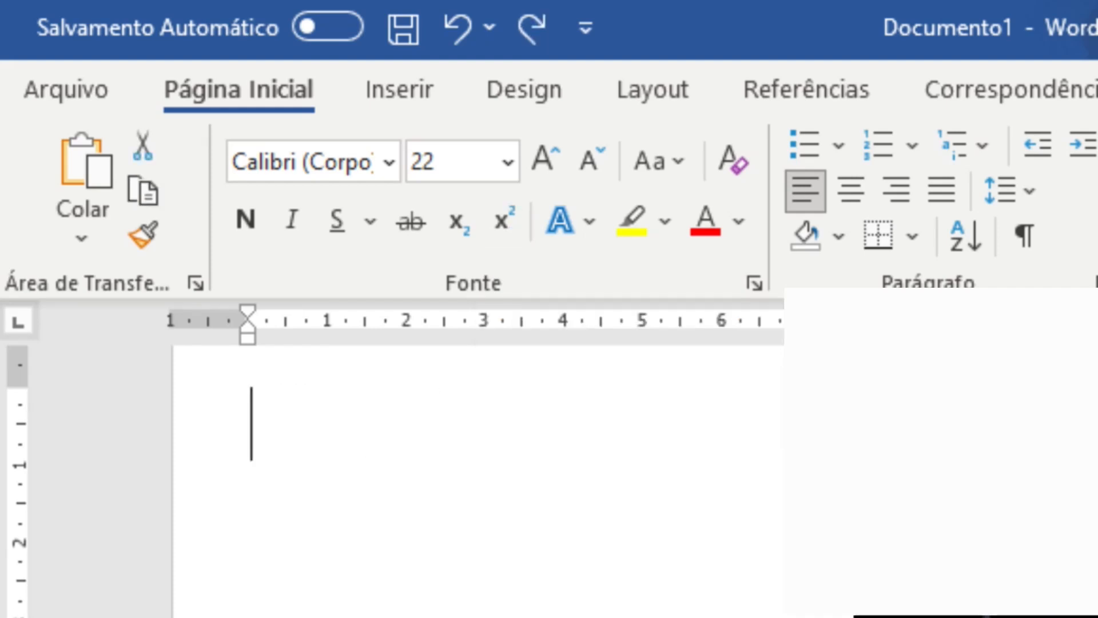
{"action": "type", "text": "Aulas"}
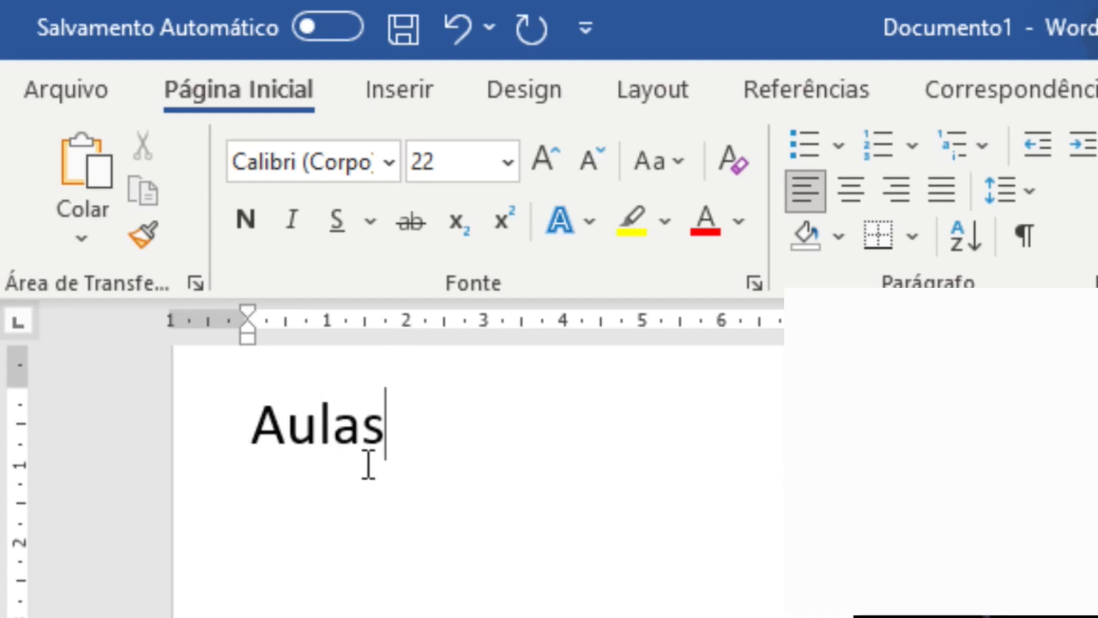
- Apply the blue text effect with a reflection to the word "Aulas"
{"action": "left_click_drag", "start_coordinate": [387, 437], "coordinate": [238, 436]}
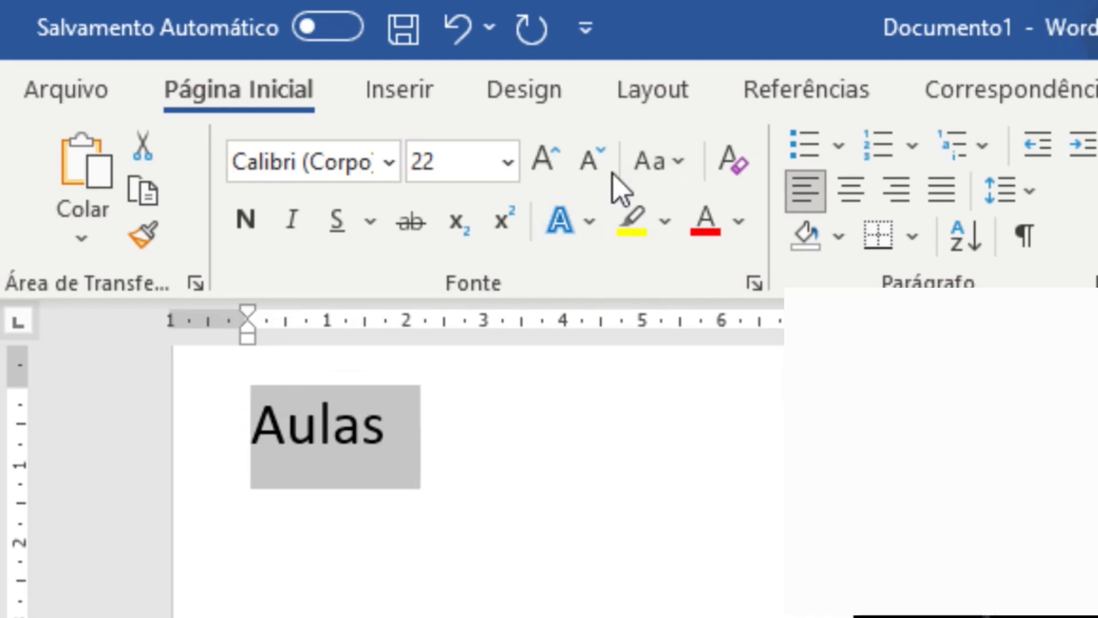
{"action": "left_click", "coordinate": [559, 221]}
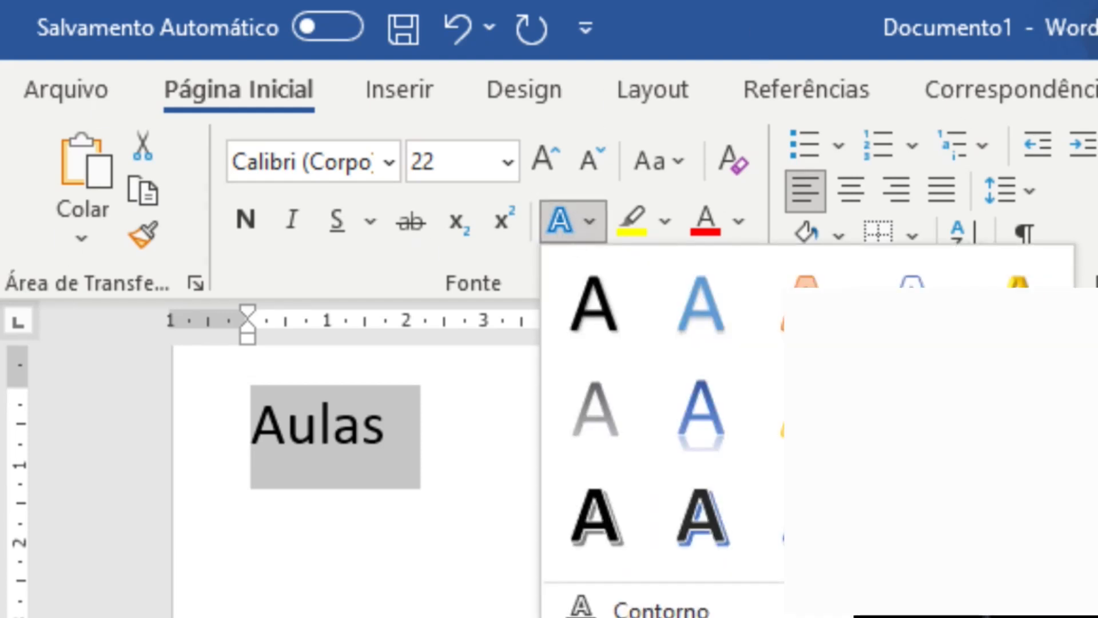
{"action": "left_click", "coordinate": [389, 426]}
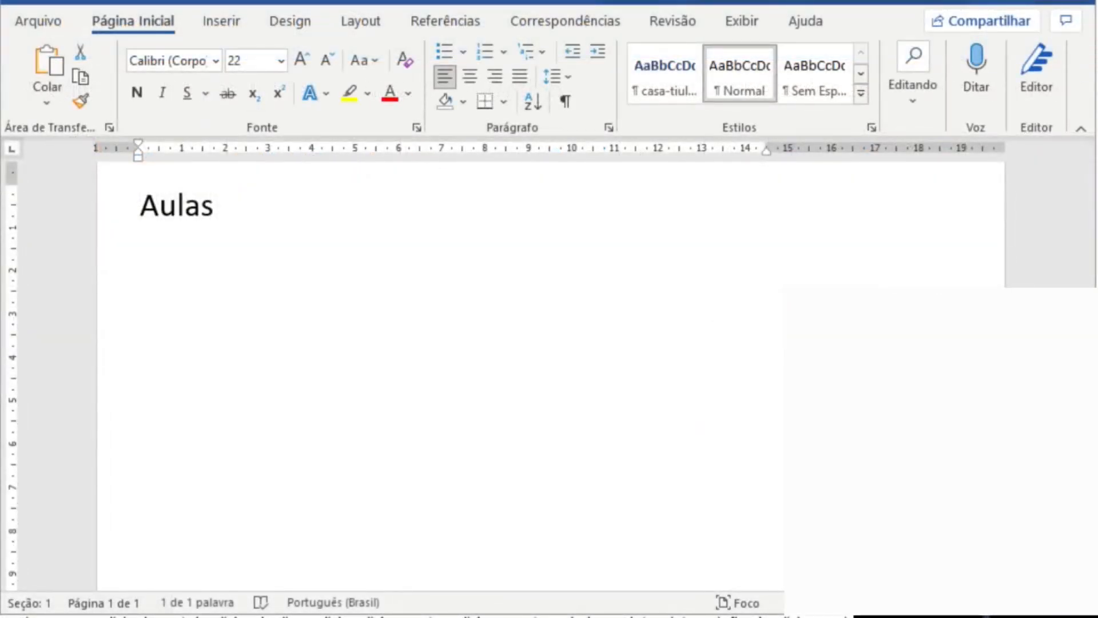
{"action": "double_click", "coordinate": [187, 200]}
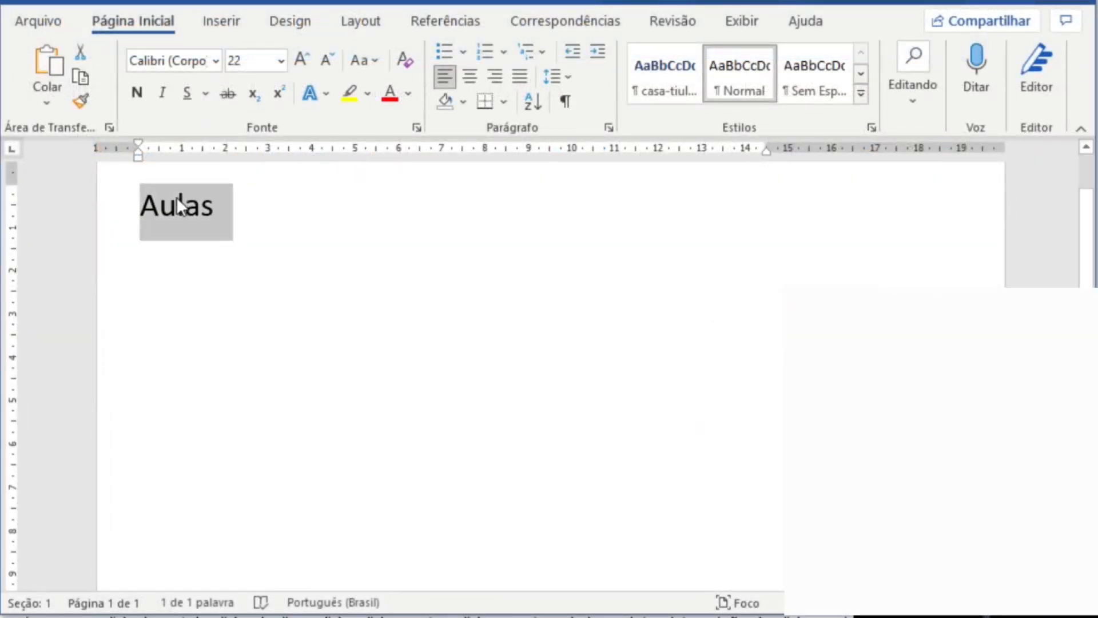
{"action": "left_click", "coordinate": [317, 92]}
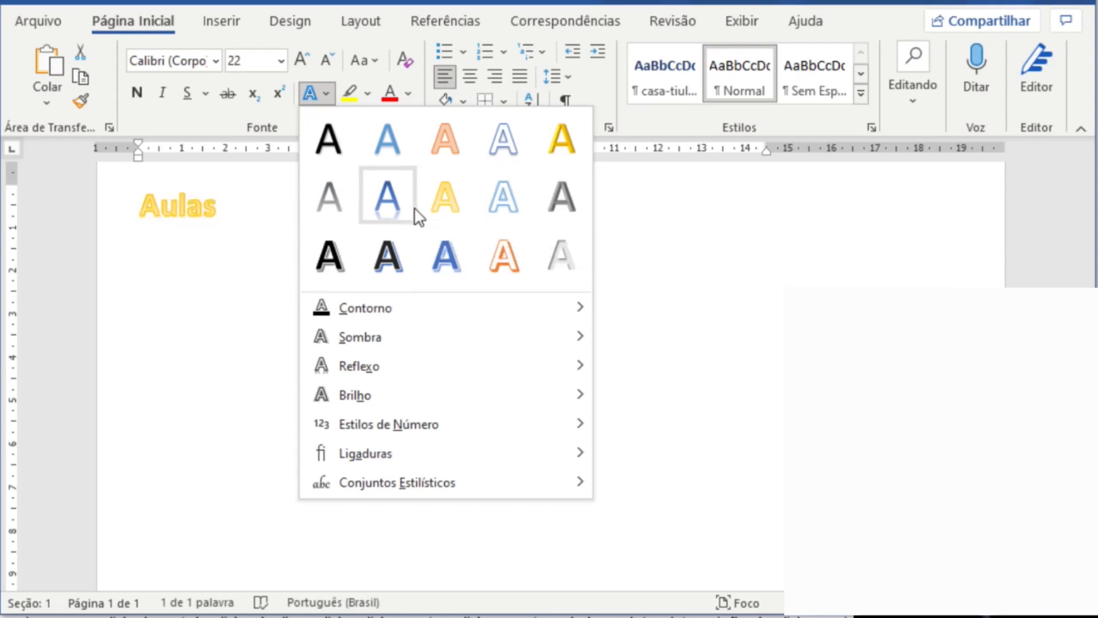
{"action": "left_click", "coordinate": [398, 207]}
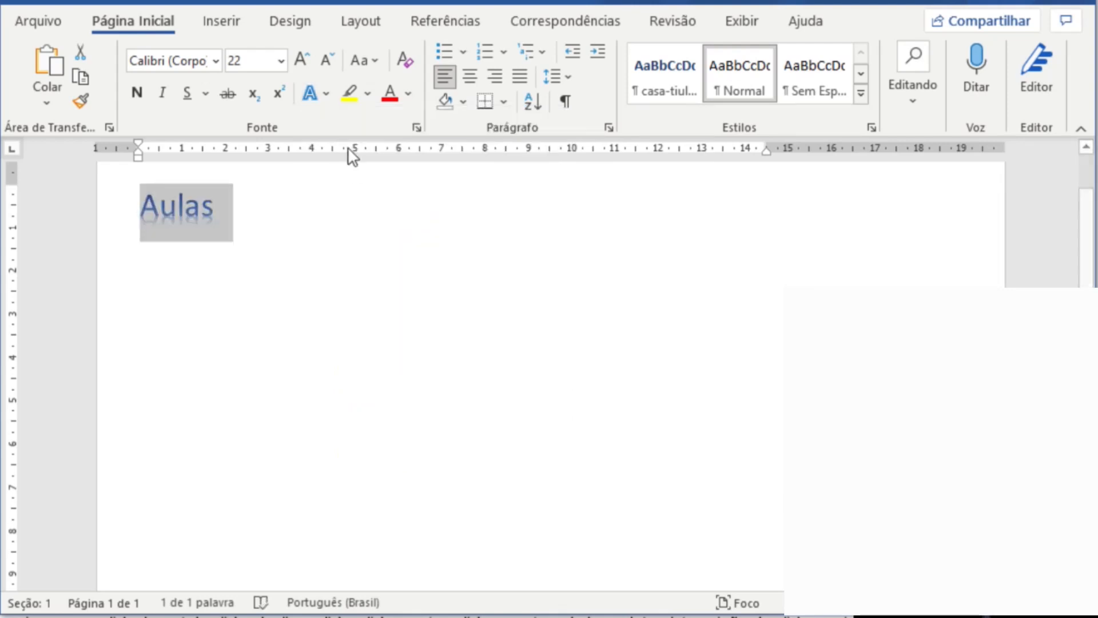
- Enlarge the word "Aulas" to 90 pt and make it bold
{"action": "left_click", "coordinate": [301, 61]}
{"action": "left_click", "coordinate": [300, 61]}
{"action": "left_click", "coordinate": [301, 61]}
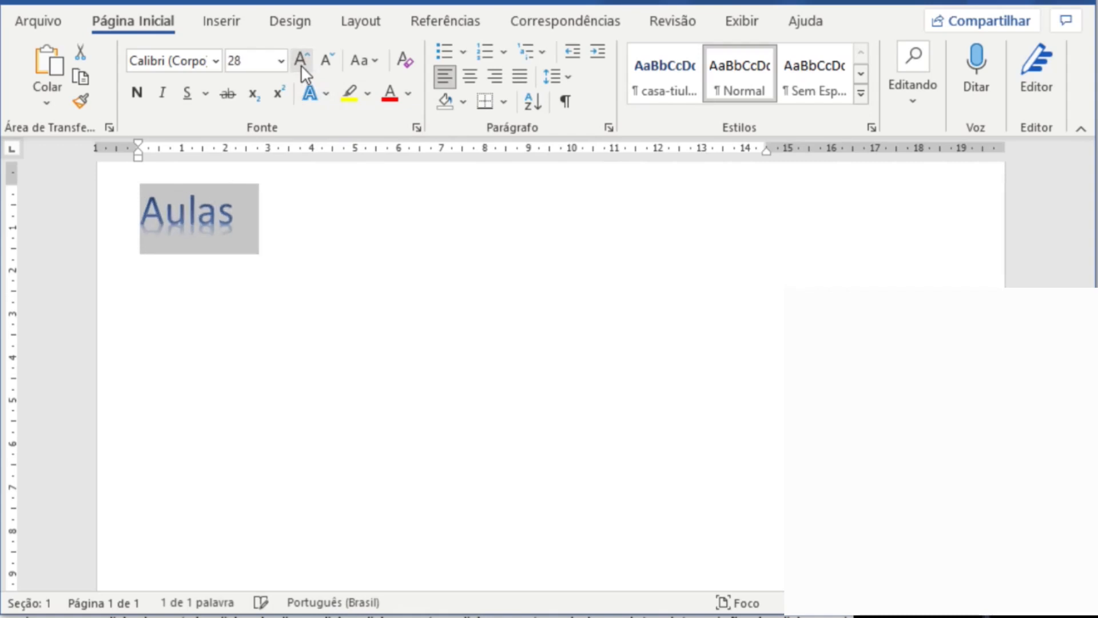
{"action": "left_click", "coordinate": [301, 60]}
{"action": "left_click", "coordinate": [301, 60]}
{"action": "left_click", "coordinate": [300, 60]}
{"action": "left_click", "coordinate": [300, 60]}
{"action": "left_click", "coordinate": [301, 61]}
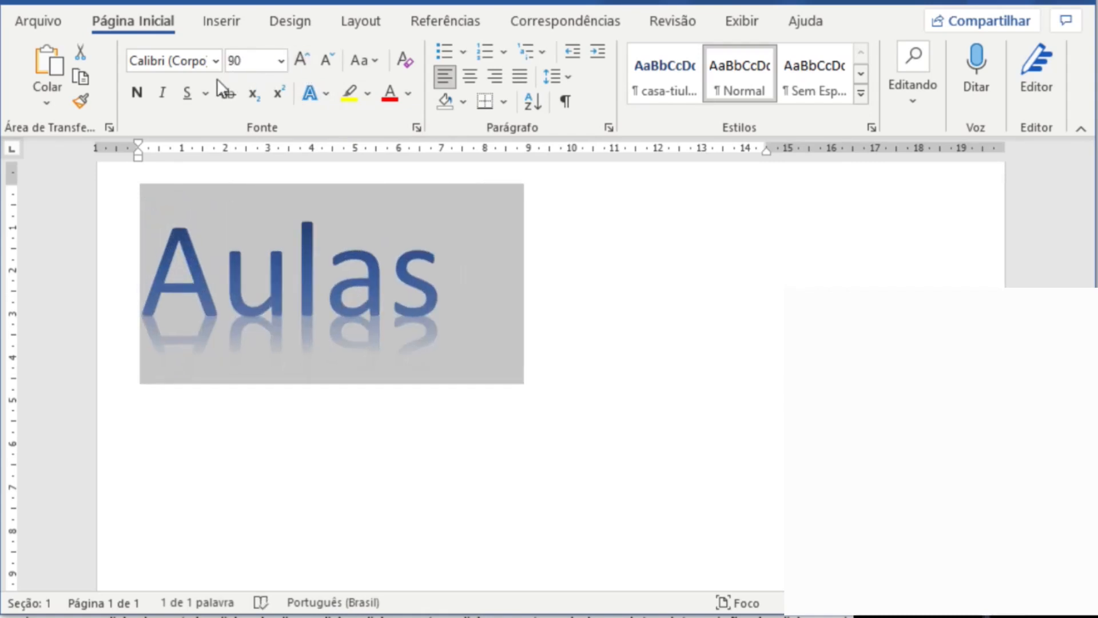
{"action": "left_click", "coordinate": [143, 98]}
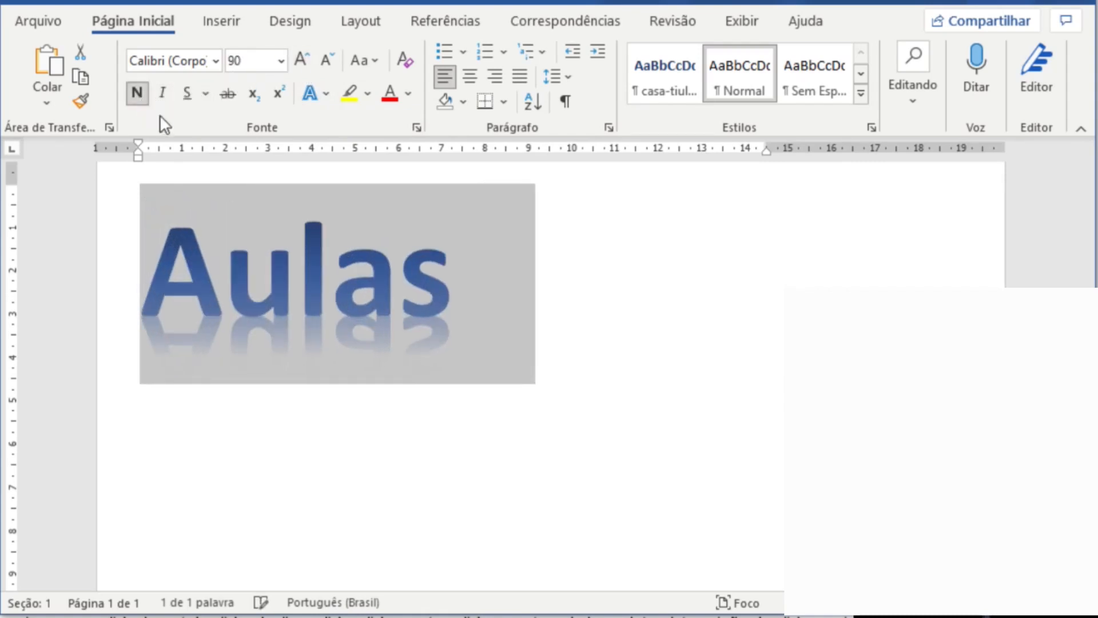
{"action": "left_click", "coordinate": [494, 313]}
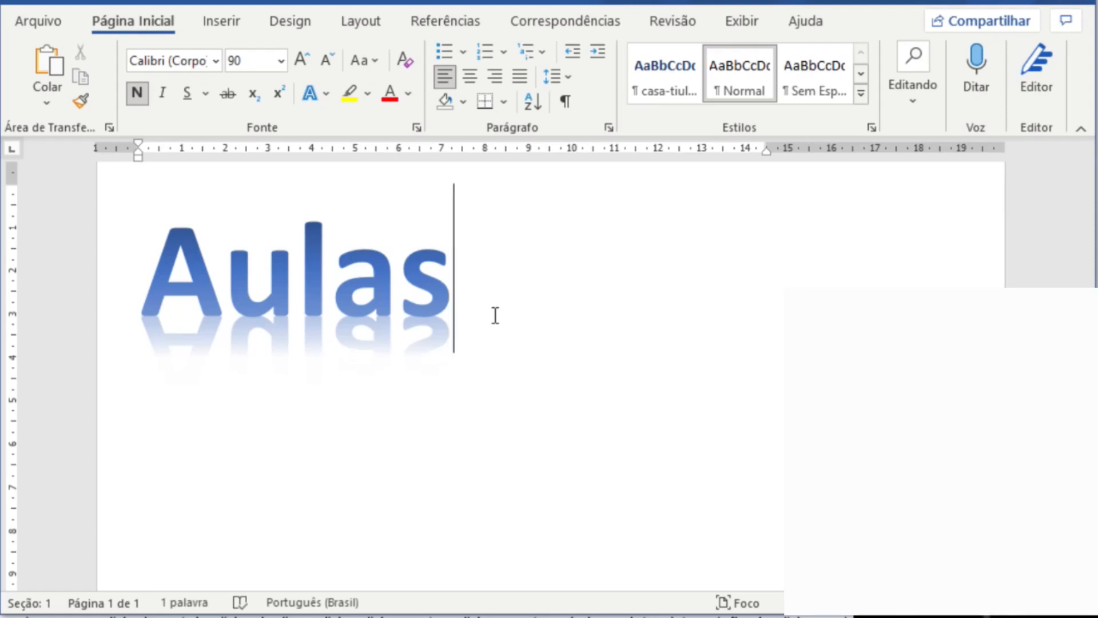
- Undo the bold, the enlargement and the text effect on the word "Aulas"
{"action": "key", "text": "ctrl+a"}
{"action": "key", "text": "ctrl+shift+less"}
{"action": "key", "text": "ctrl+shift+less"}
{"action": "key", "text": "ctrl+shift+less"}
{"action": "key", "text": "ctrl+shift+less"}
{"action": "key", "text": "ctrl+shift+less"}
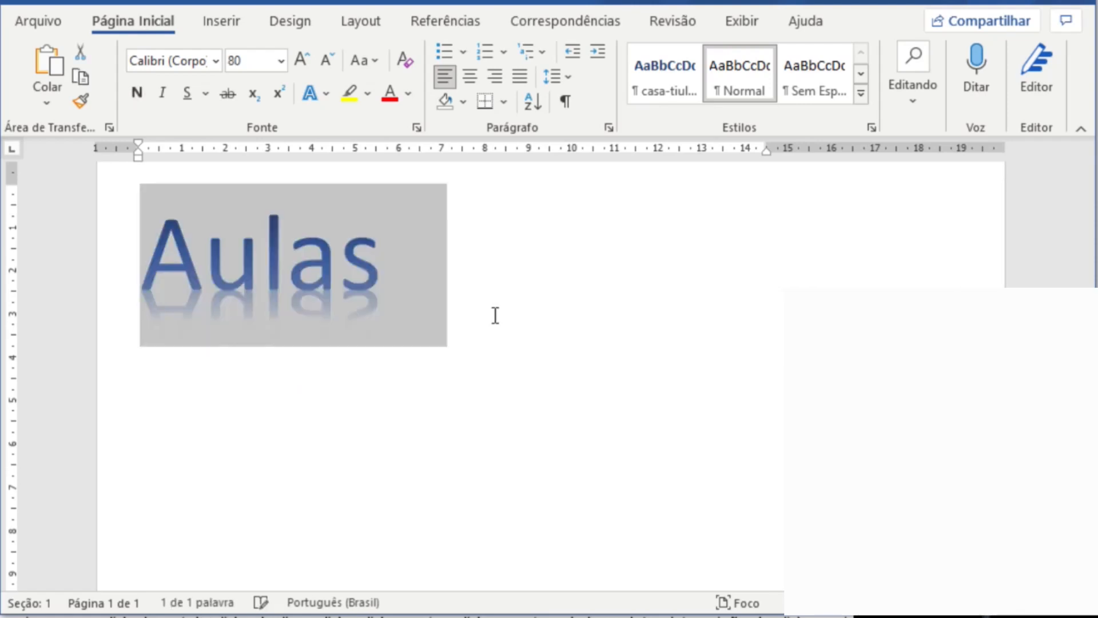
{"action": "key", "text": "ctrl+shift+less"}
{"action": "key", "text": "ctrl+shift+less"}
{"action": "key", "text": "ctrl+shift+less"}
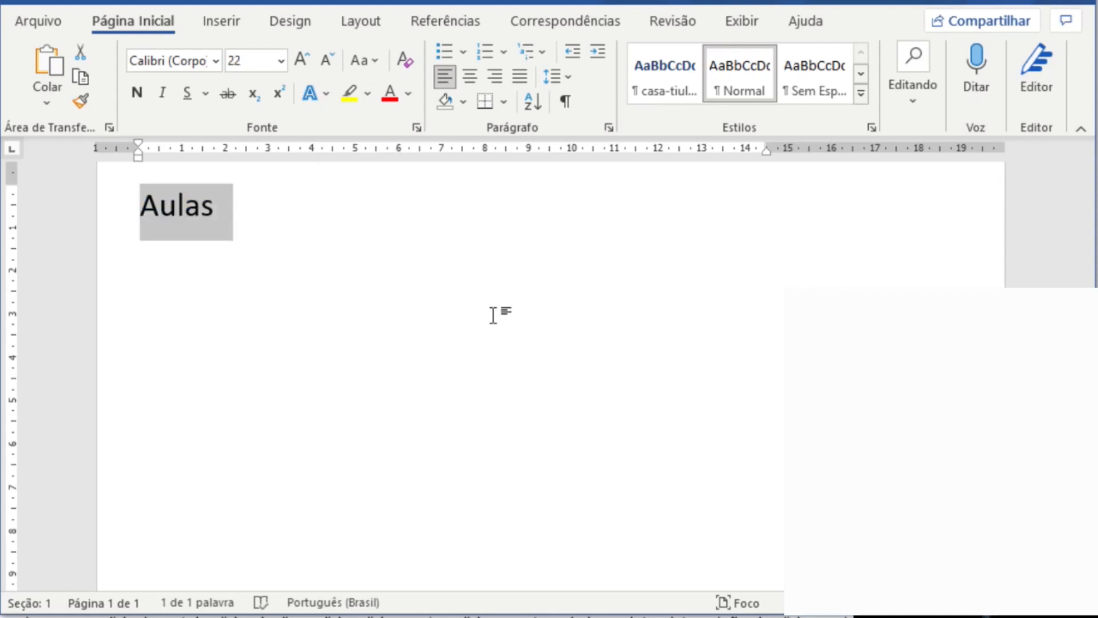
- Add about three lines of random filler words after "Aulas", ending with a period
{"action": "key", "text": "Right"}
{"action": "type", "text": "f"}
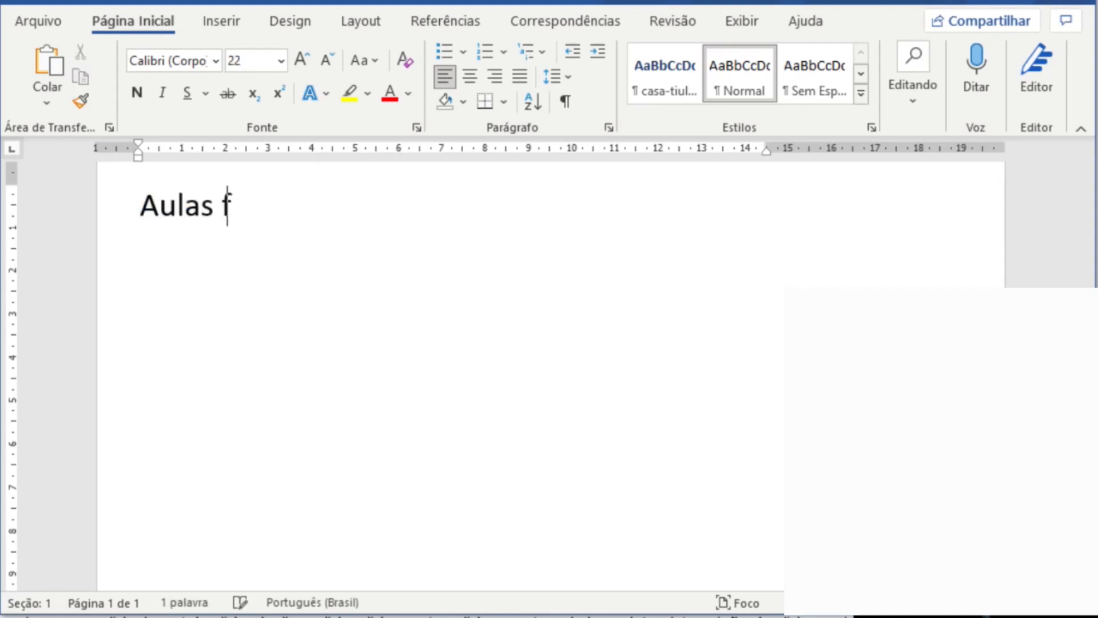
{"action": "type", "text": "g kfgl kgfdglkgf lk kdfgl kdflgk dflg lkfgfldk gfdlkg"}
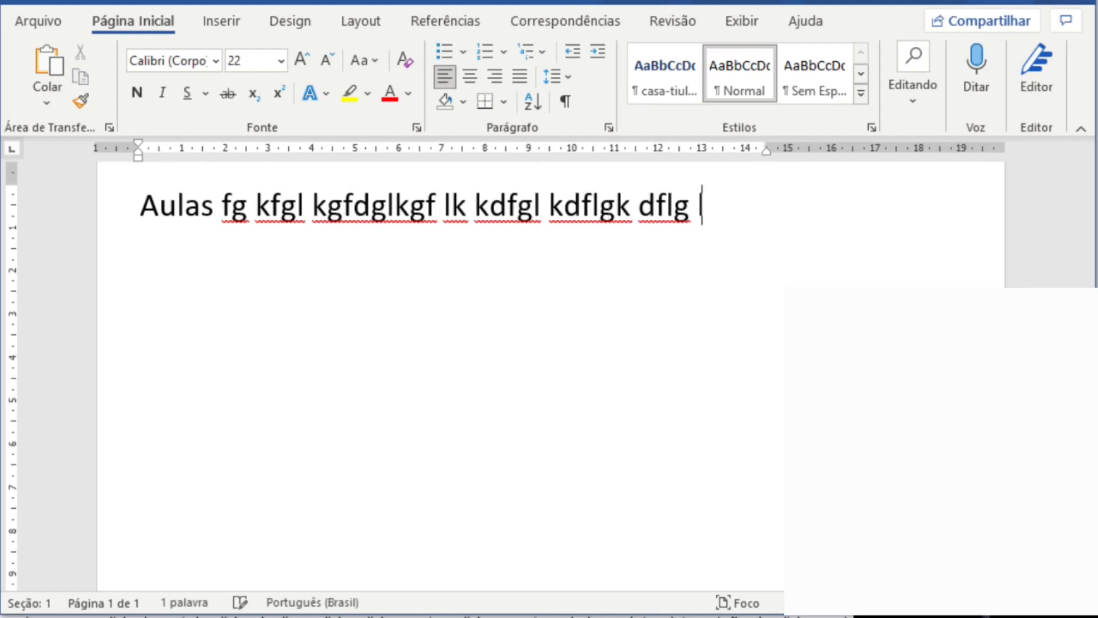
{"action": "type", "text": "dfl gkdf lgdkf gldfk gdflk gflgkdflgkfl gfk g"}
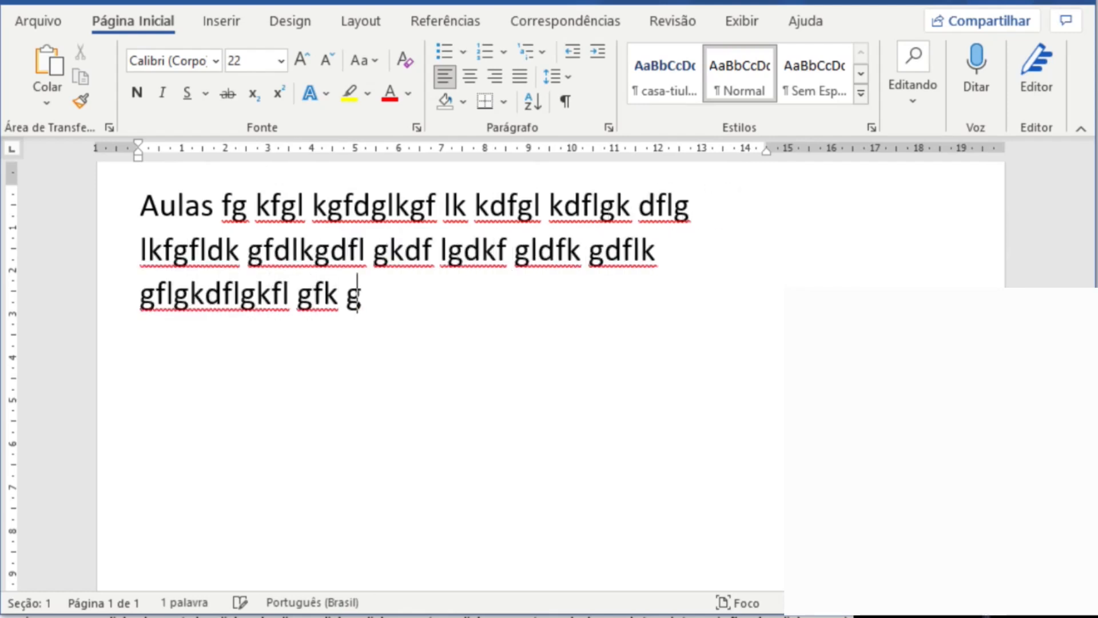
{"action": "type", "text": "."}
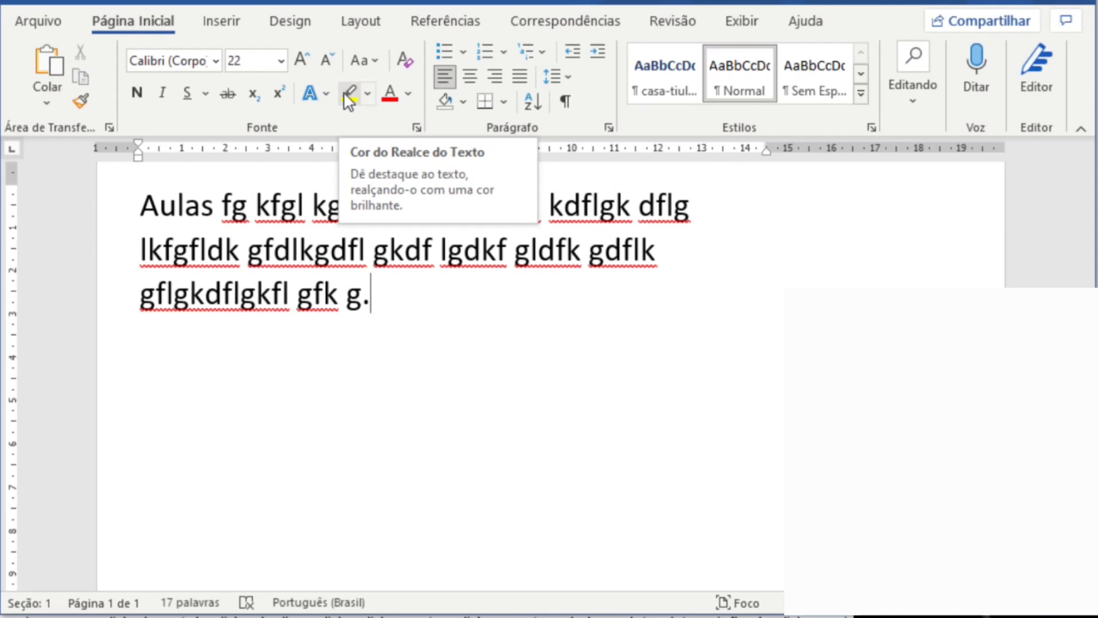
- Highlight the word "Aulas" in yellow, then undo the highlight
{"action": "double_click", "coordinate": [178, 194]}
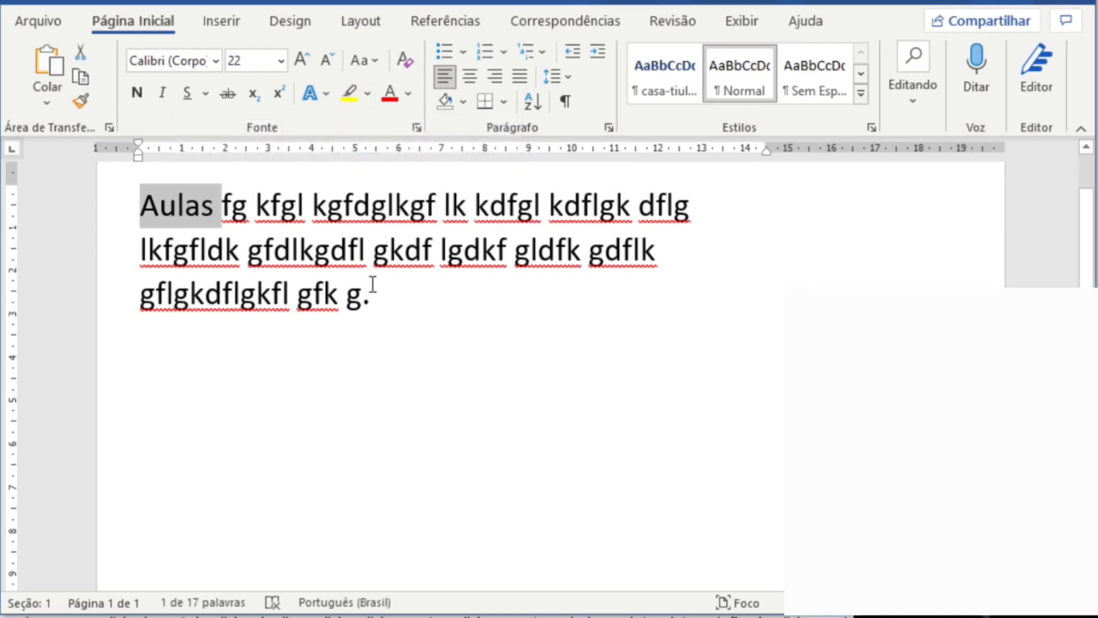
{"action": "left_click", "coordinate": [348, 95]}
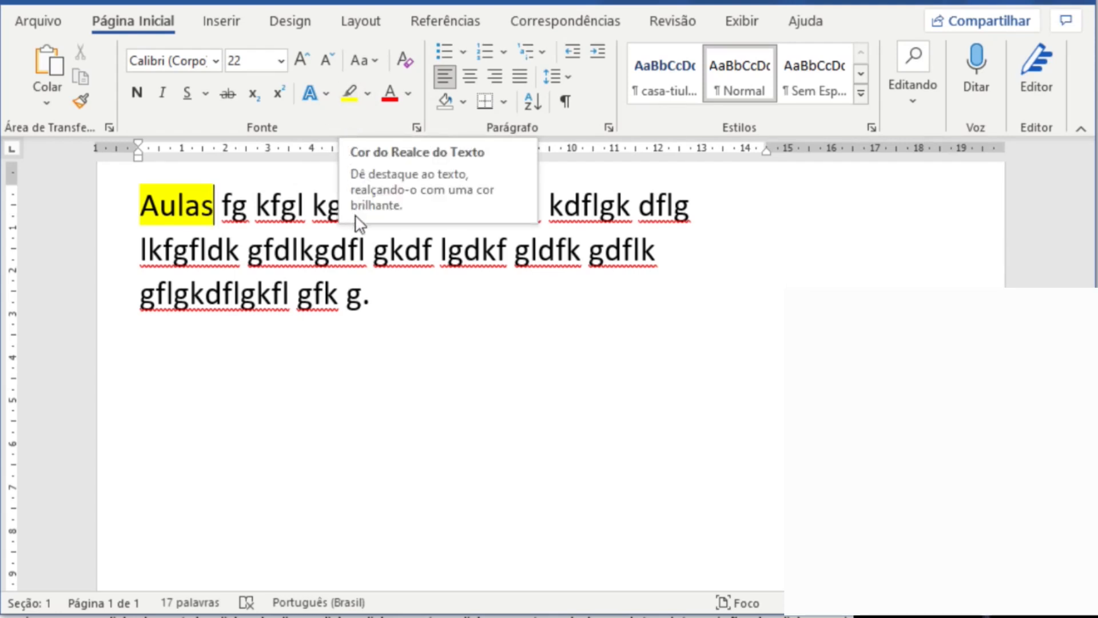
{"action": "left_click", "coordinate": [310, 219]}
{"action": "key", "text": "ctrl+z"}
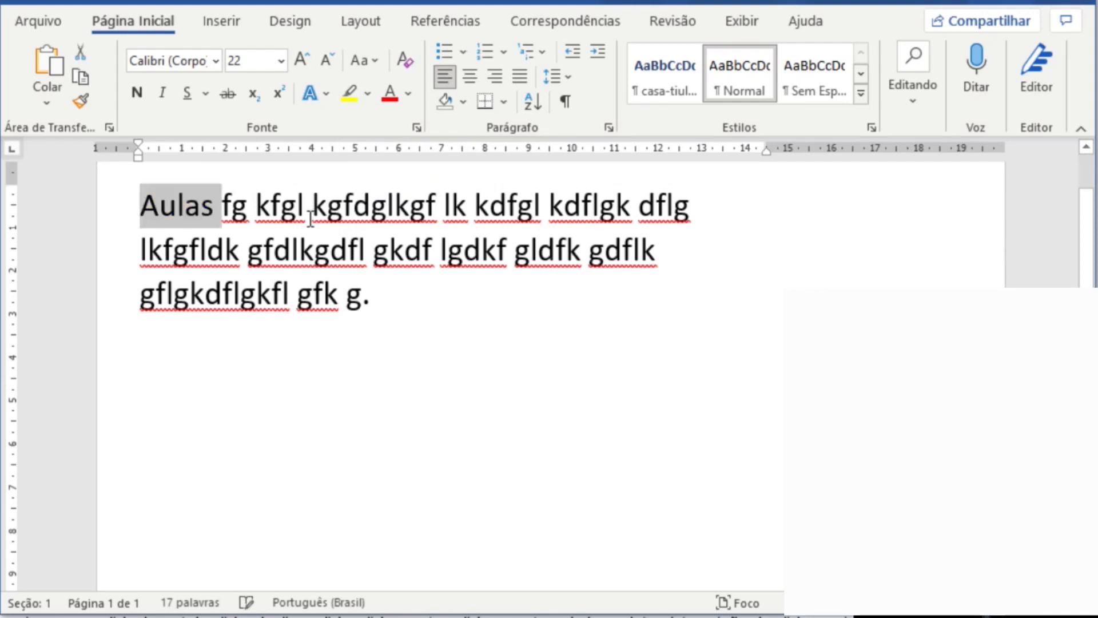
{"action": "left_click", "coordinate": [311, 219]}
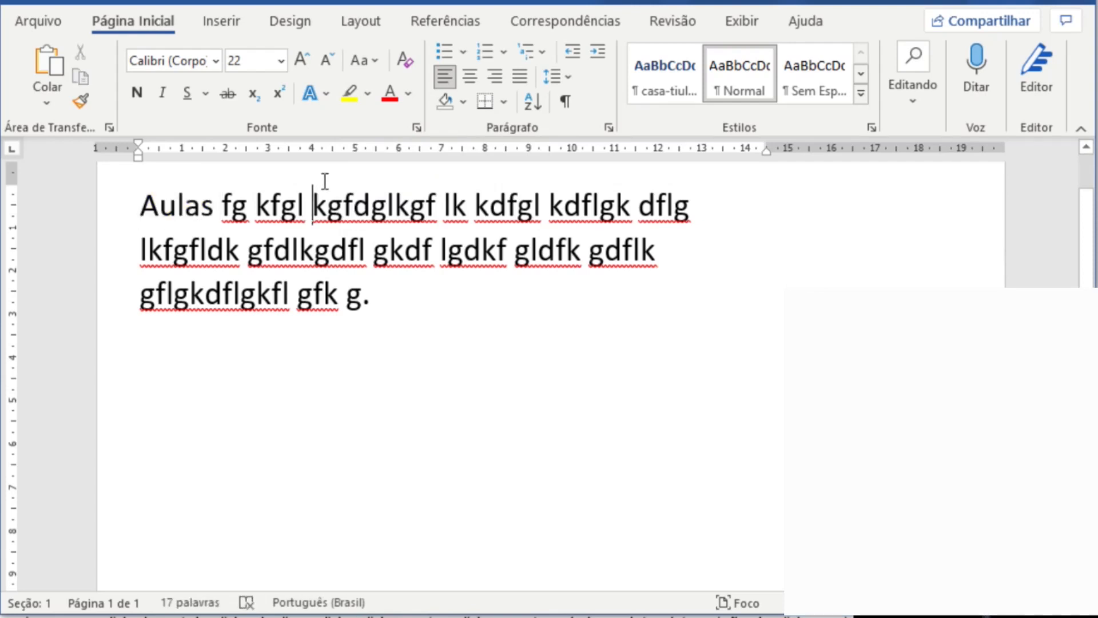
- Mark "kgfdglkgf", "lgdkf", "dflg" and "dflgk" in the filler text with the yellow highlighter, then turn the highlighter off
{"action": "left_click", "coordinate": [350, 101]}
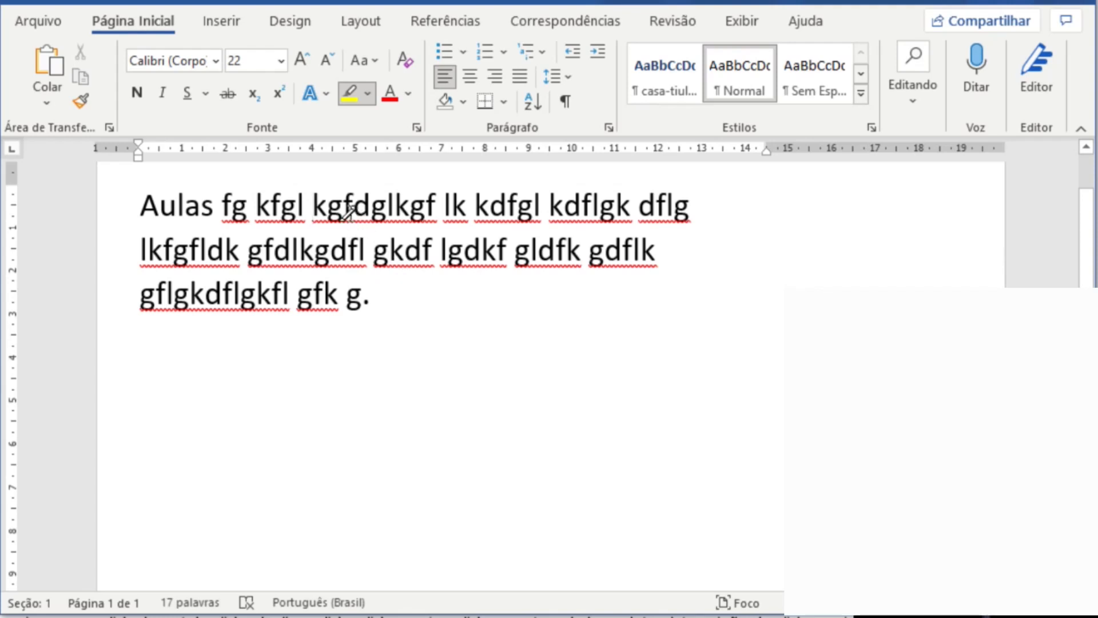
{"action": "left_click_drag", "start_coordinate": [313, 210], "coordinate": [435, 205]}
{"action": "left_click_drag", "start_coordinate": [440, 252], "coordinate": [506, 251]}
{"action": "left_click_drag", "start_coordinate": [205, 299], "coordinate": [256, 299]}
{"action": "left_click_drag", "start_coordinate": [563, 205], "coordinate": [630, 205]}
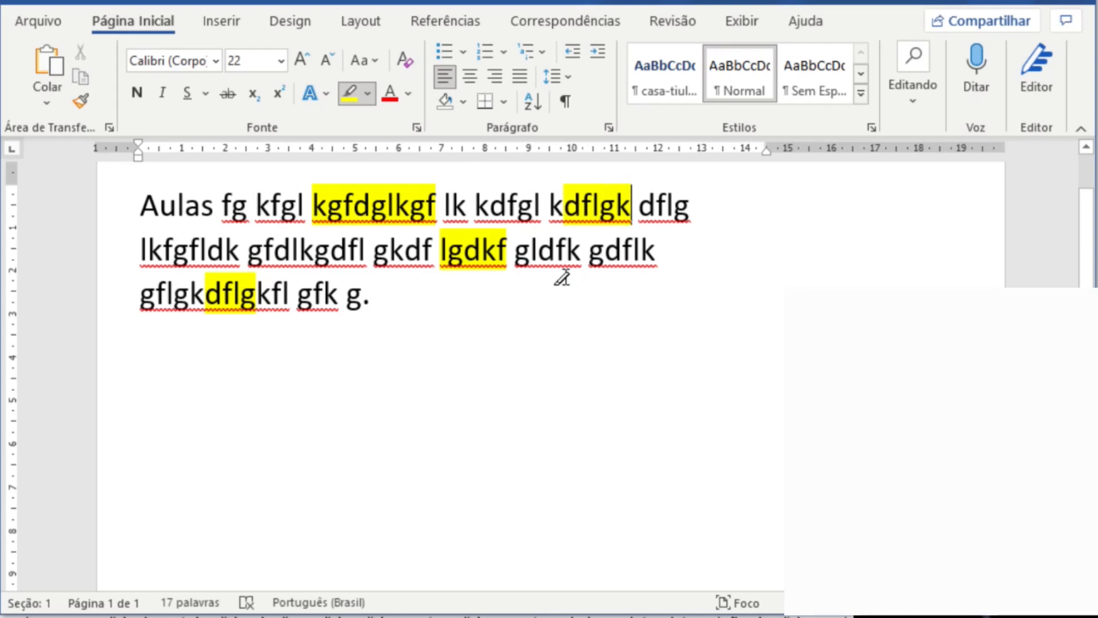
{"action": "left_click", "coordinate": [349, 93]}
- Undo all the yellow highlights in the filler text
{"action": "key", "text": "ctrl+z"}
{"action": "key", "text": "ctrl+z"}
{"action": "key", "text": "ctrl+z"}
{"action": "key", "text": "ctrl+z"}
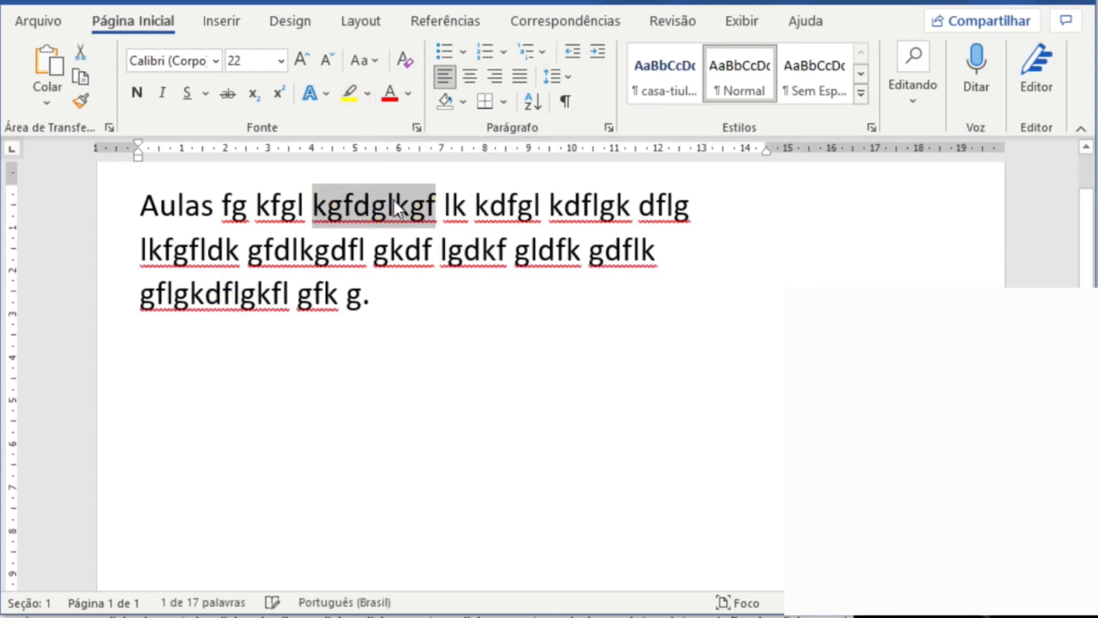
{"action": "left_click", "coordinate": [393, 229]}
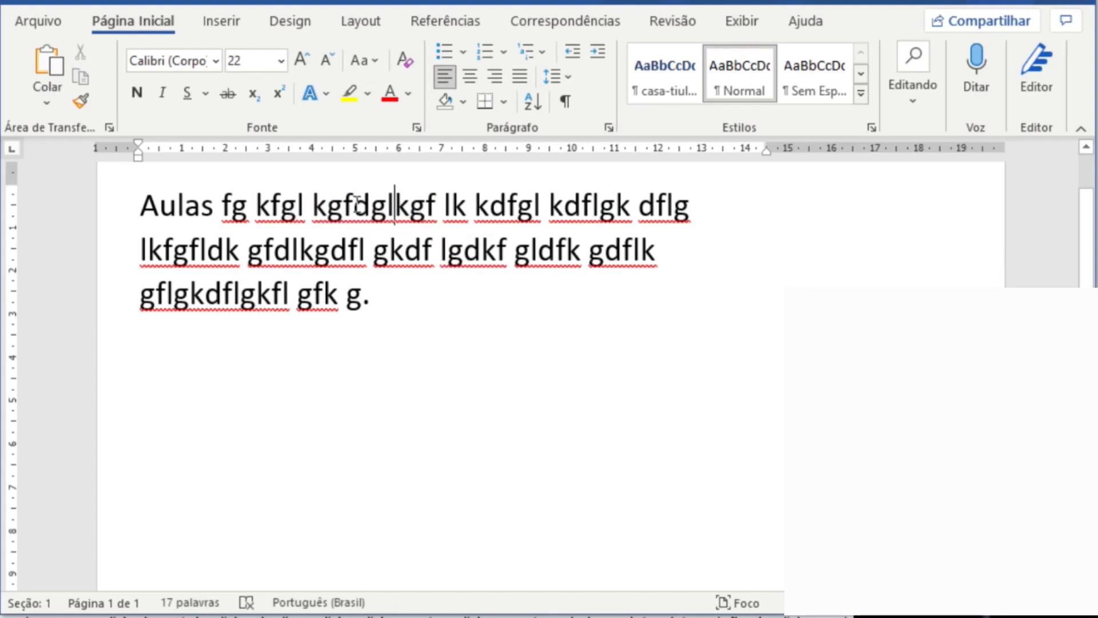
- Mark "gfdglk", "kdfgl k", "gfdlkgdfl gkdf" and "dflgkf" in bright green with the highlighter, then turn it off
{"action": "left_click", "coordinate": [368, 94]}
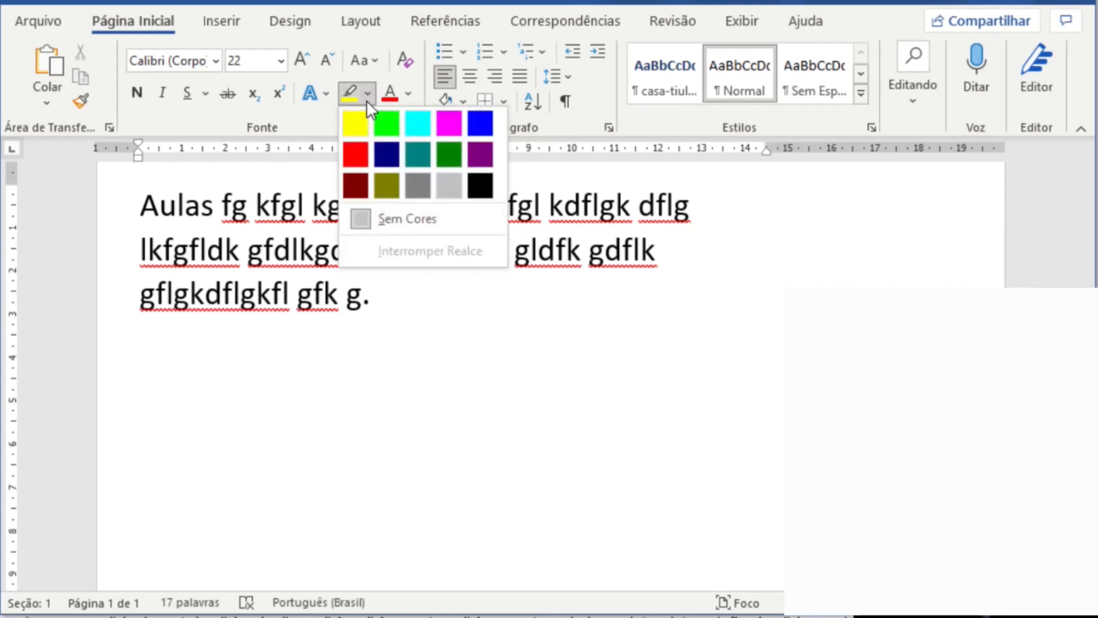
{"action": "left_click", "coordinate": [386, 122]}
{"action": "left_click_drag", "start_coordinate": [326, 206], "coordinate": [564, 206]}
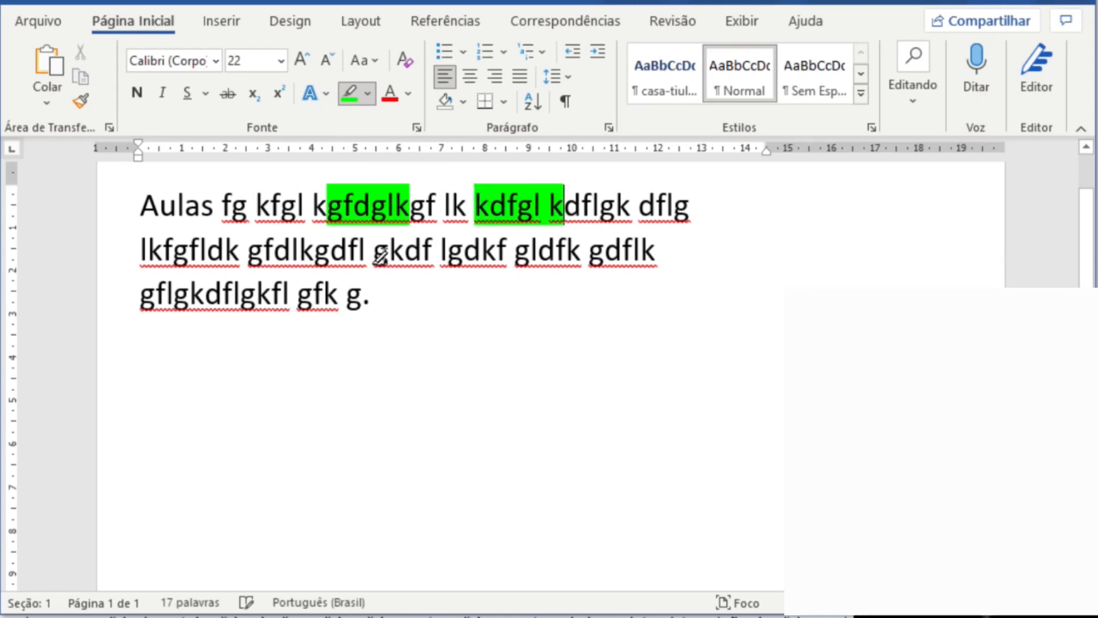
{"action": "left_click_drag", "start_coordinate": [248, 251], "coordinate": [433, 252]}
{"action": "left_click_drag", "start_coordinate": [205, 295], "coordinate": [283, 294]}
{"action": "key", "text": "Escape"}
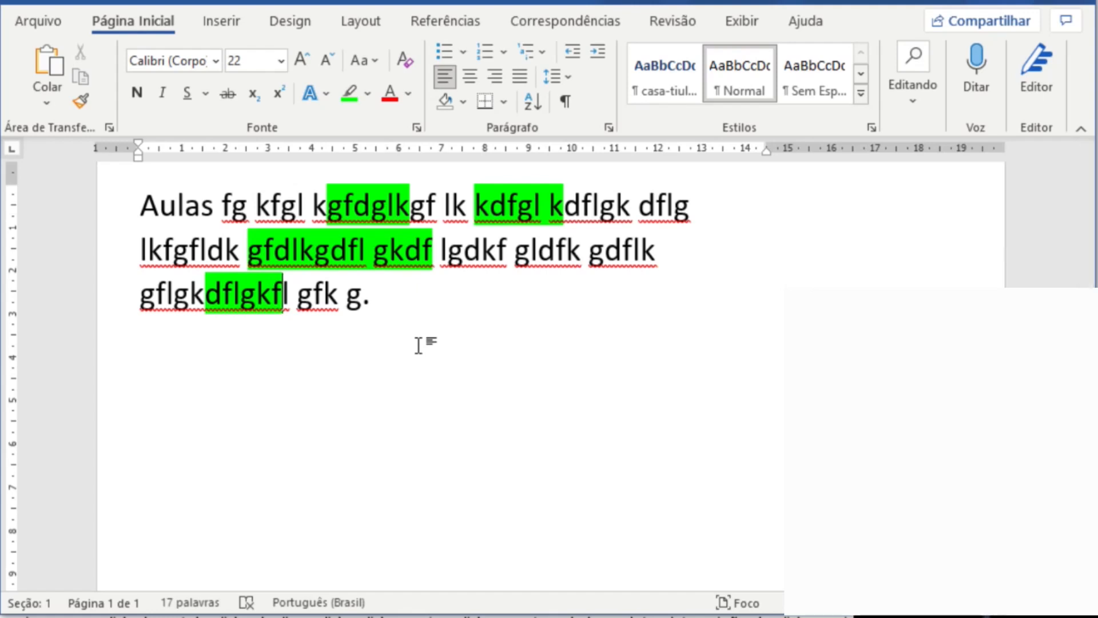
- Undo the most recent green highlights in the filler text
{"action": "key", "text": "ctrl+z"}
{"action": "key", "text": "ctrl+z"}
{"action": "key", "text": "ctrl+z"}
{"action": "key", "text": "ctrl+z"}
{"action": "key", "text": "ctrl+z"}
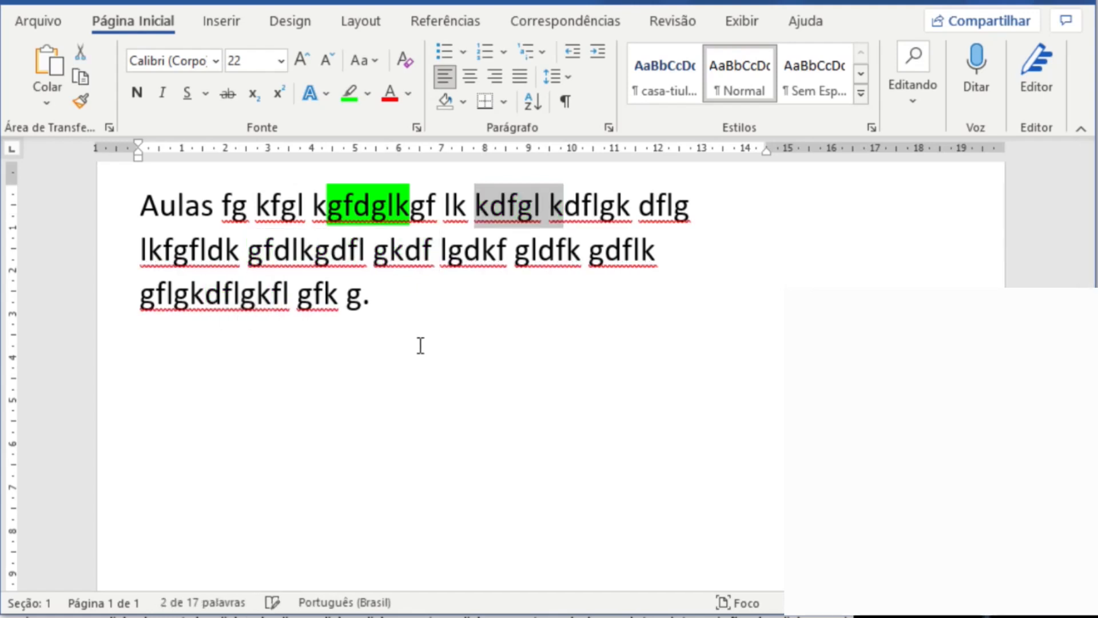
- Replace all the filler text after "Aulas" with "curso concursos"
{"action": "left_click", "coordinate": [408, 302]}
{"action": "left_click_drag", "start_coordinate": [408, 302], "coordinate": [223, 206]}
{"action": "key", "text": "BackSpace"}
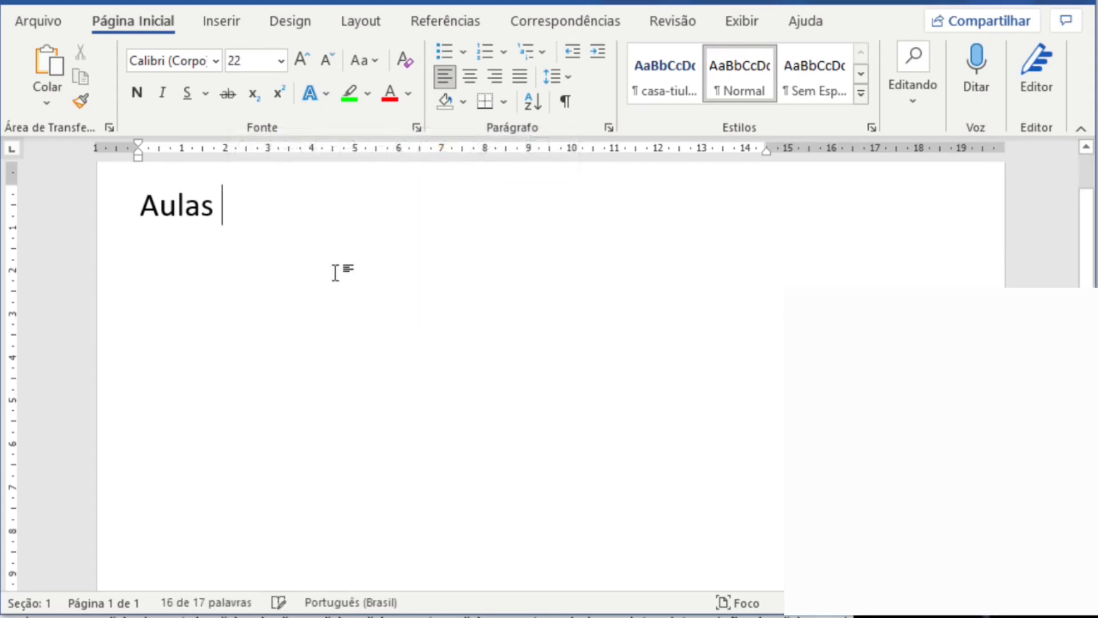
{"action": "type", "text": "curso concursos"}
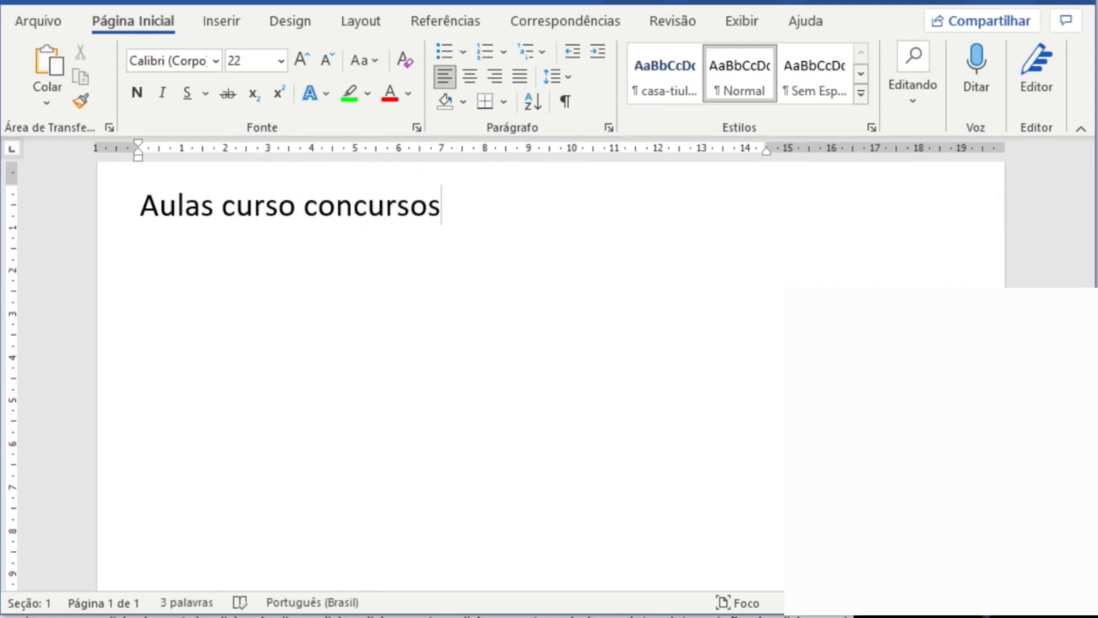
- Add a second line reading "Mesa cadeira parede" below "Aulas curso concursos"
{"action": "key", "text": "Return"}
{"action": "type", "text": "Mesa cadeira p"}
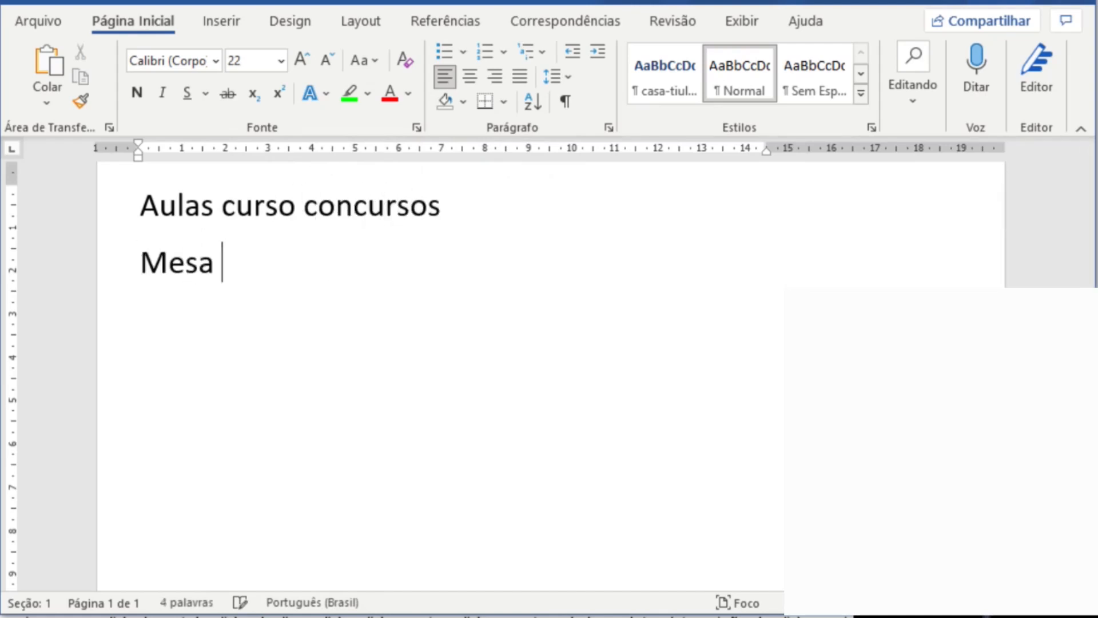
{"action": "type", "text": "arede"}
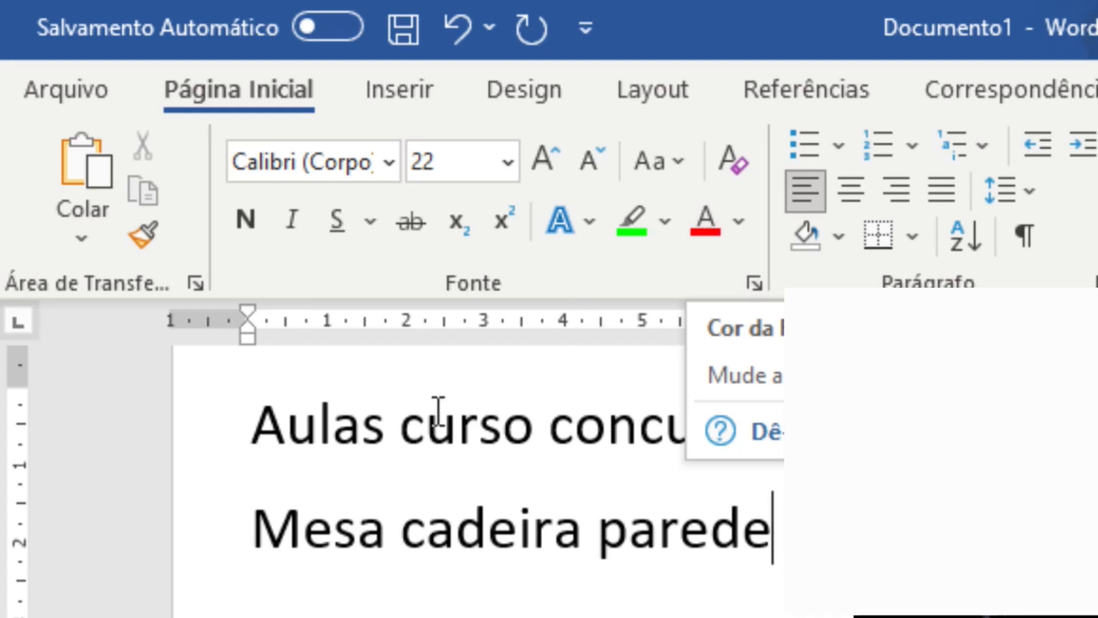
- Color the word "curso" red, and undo that color change
{"action": "double_click", "coordinate": [490, 417]}
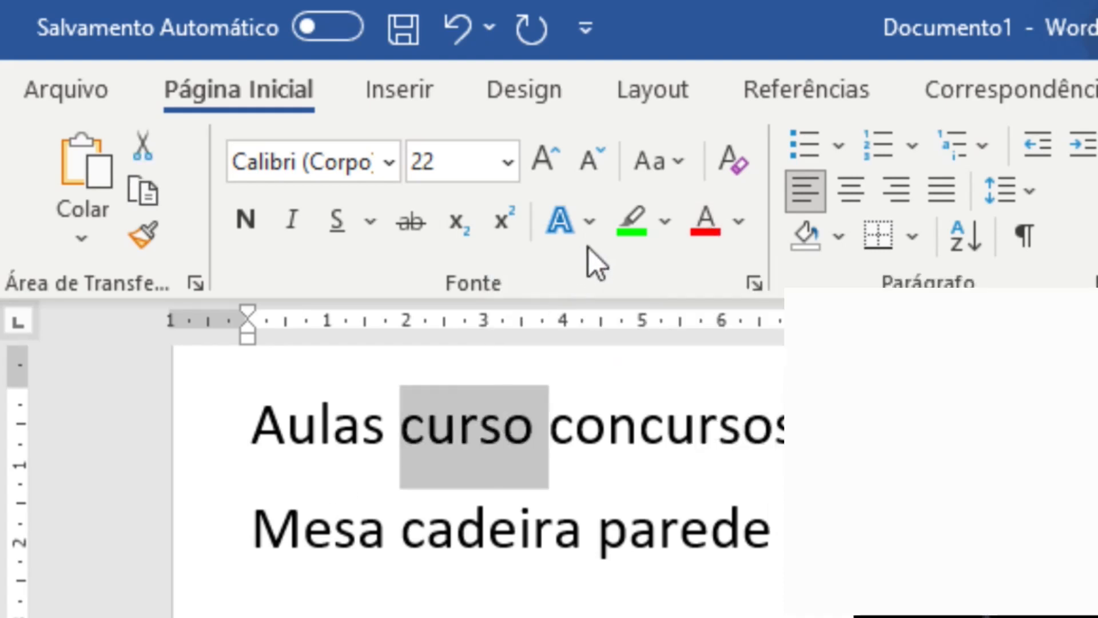
{"action": "left_click", "coordinate": [703, 220]}
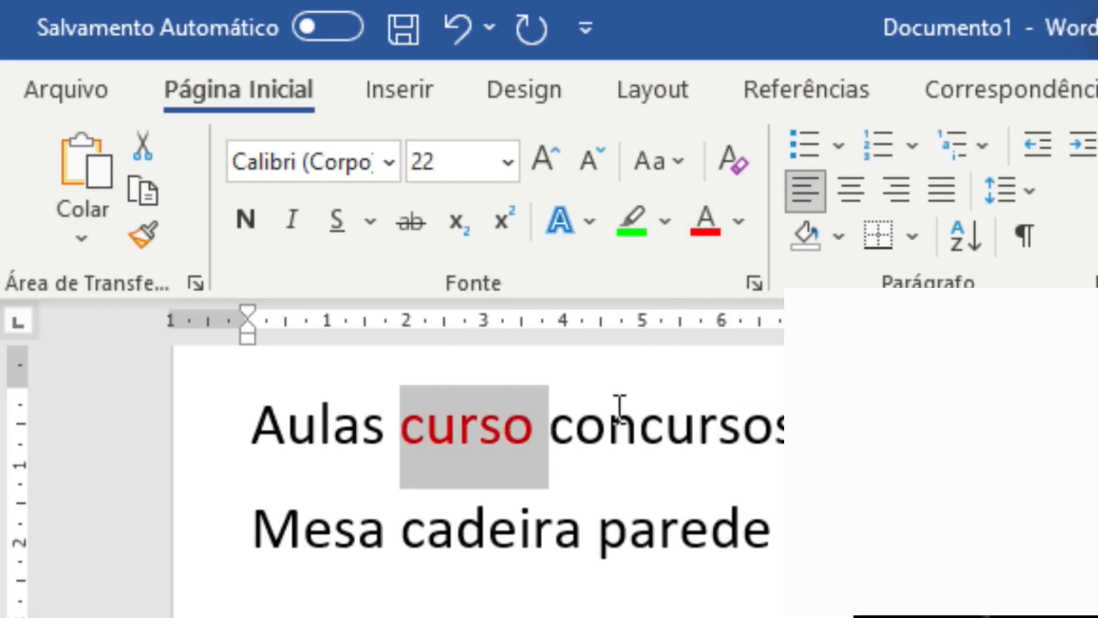
{"action": "left_click", "coordinate": [609, 423]}
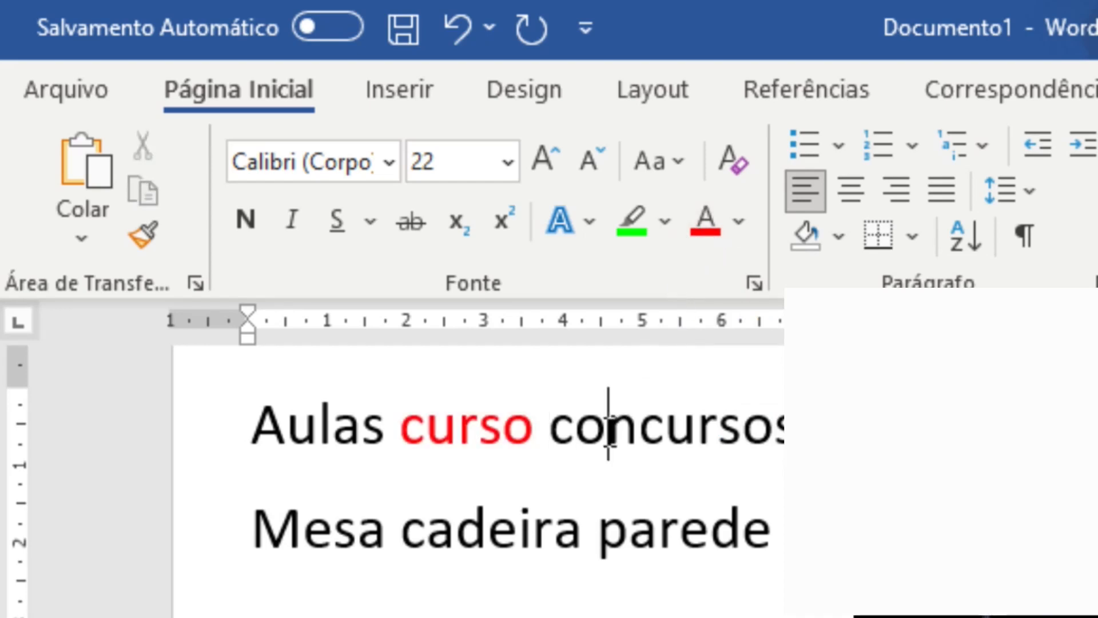
{"action": "key", "text": "ctrl+z"}
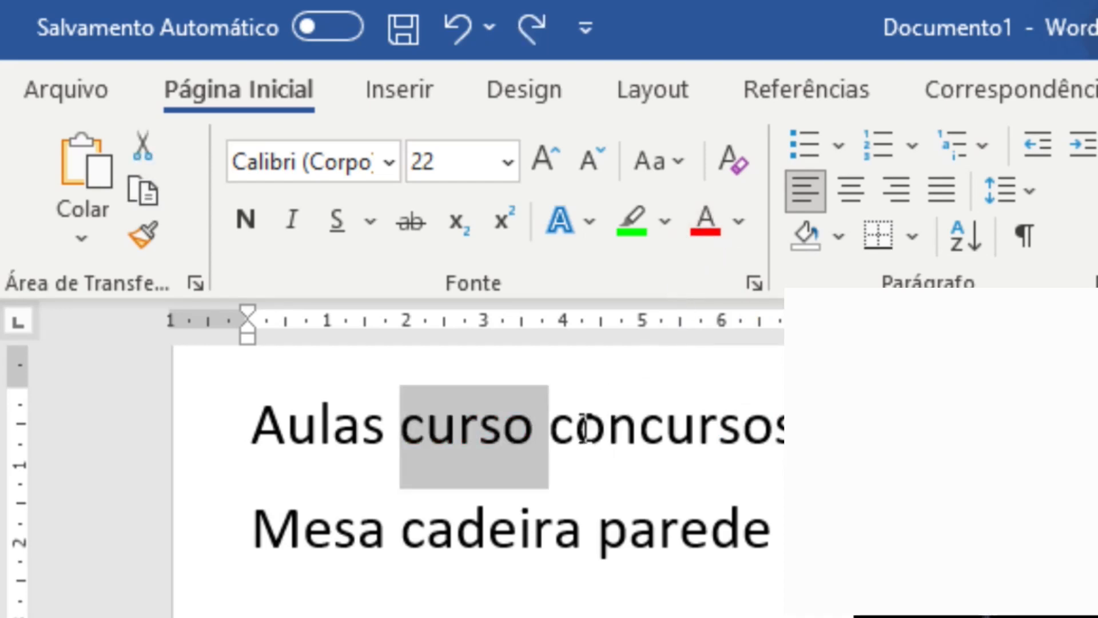
- Change the font color of "curso" to the base orange from the theme colors
{"action": "left_click", "coordinate": [735, 223]}
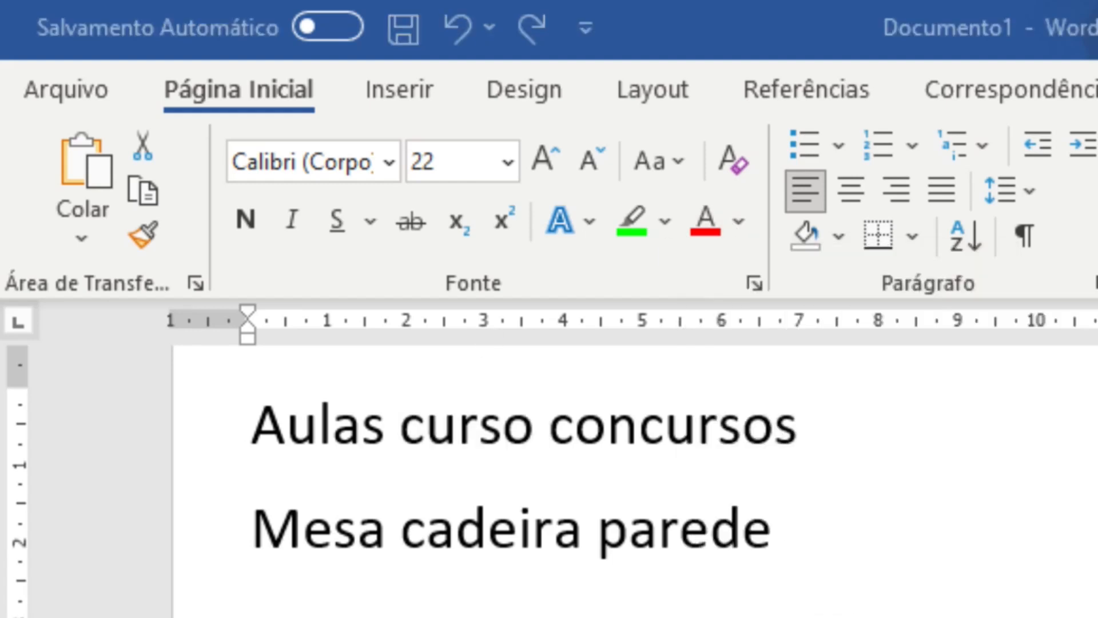
{"action": "double_click", "coordinate": [473, 429]}
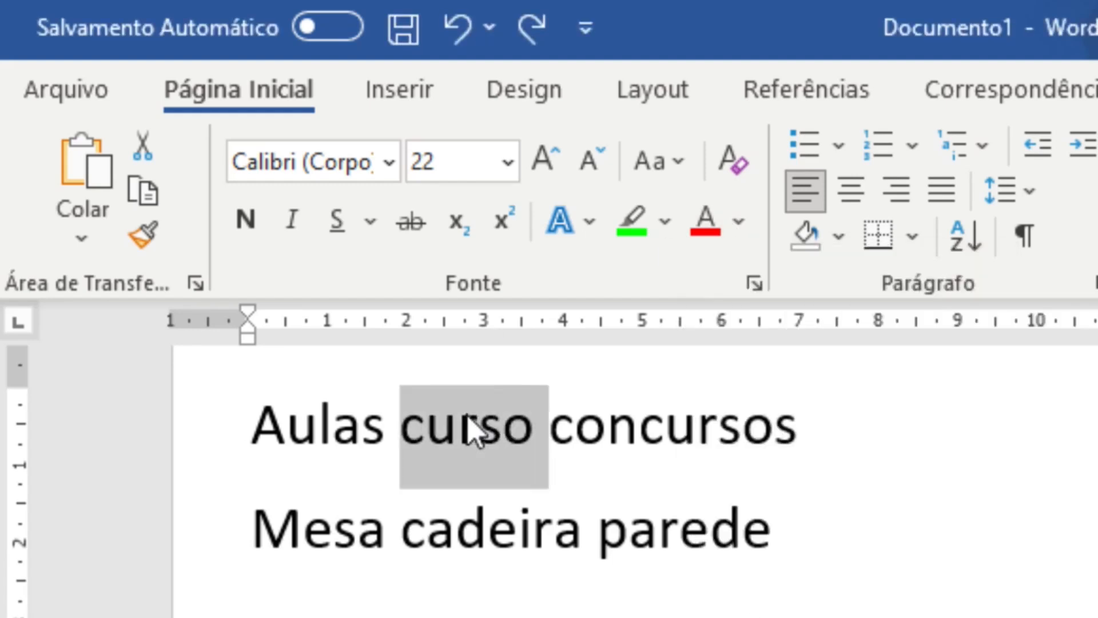
{"action": "left_click", "coordinate": [739, 221]}
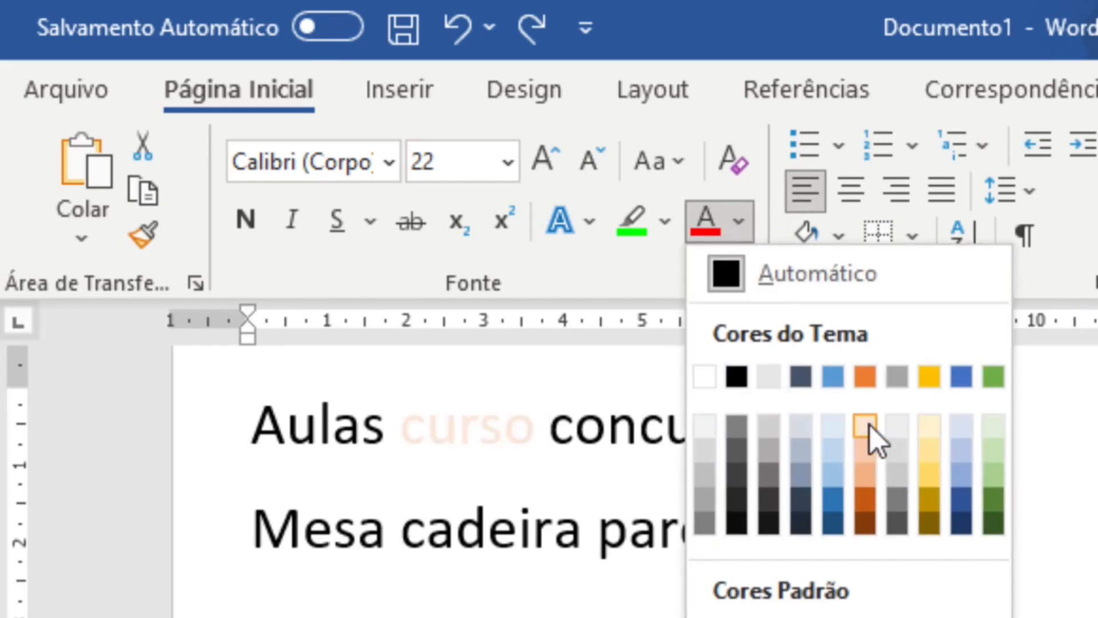
{"action": "left_click", "coordinate": [866, 378]}
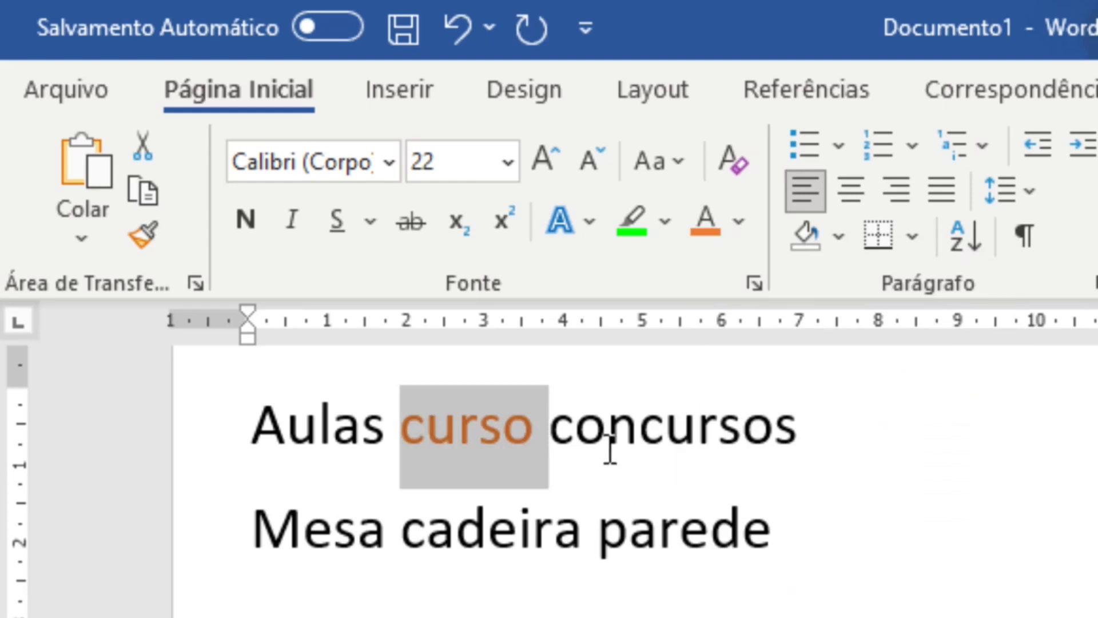
{"action": "left_click", "coordinate": [588, 433]}
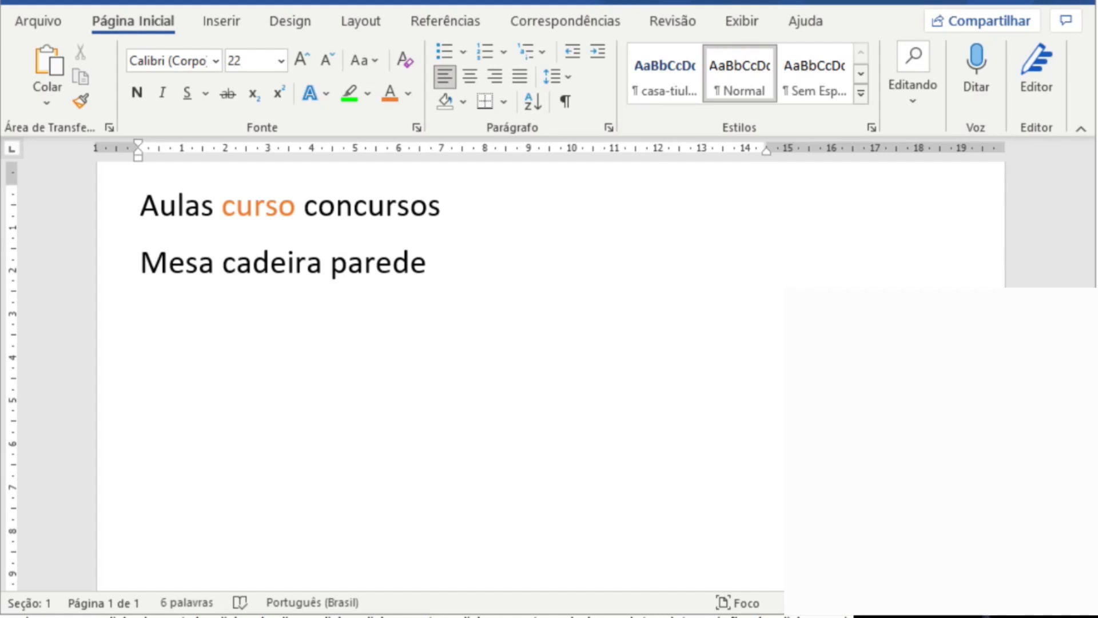
- Enlarge the word "curso" in the first line to 100 pt and make it bold
{"action": "double_click", "coordinate": [259, 209]}
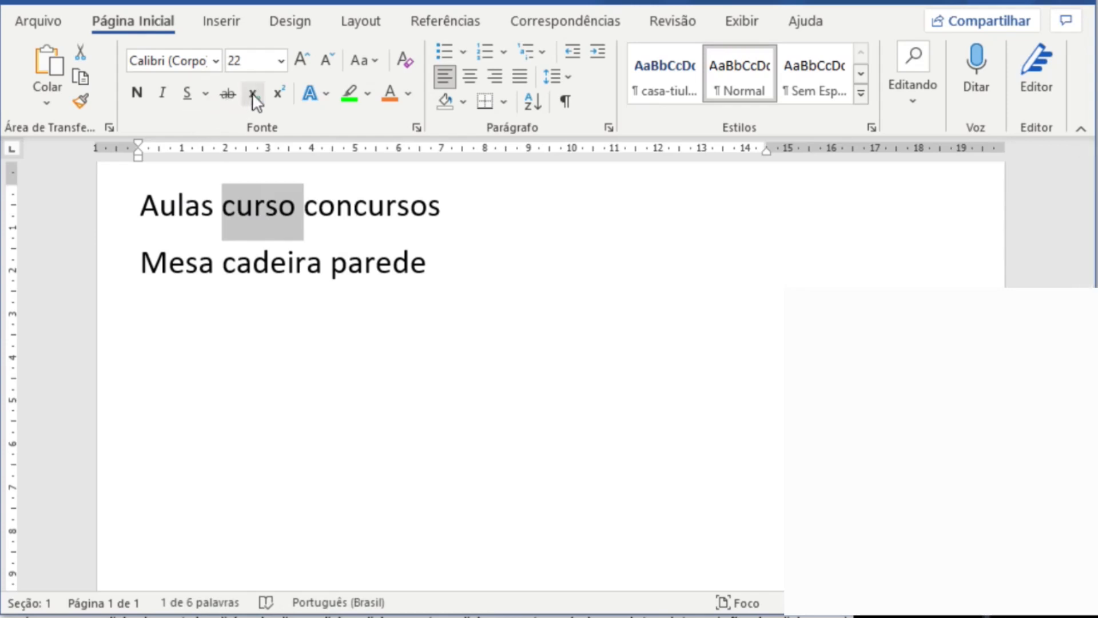
{"action": "left_click", "coordinate": [304, 60]}
{"action": "left_click", "coordinate": [305, 60]}
{"action": "left_click", "coordinate": [304, 59]}
{"action": "left_click", "coordinate": [304, 59]}
{"action": "left_click", "coordinate": [304, 59]}
{"action": "left_click", "coordinate": [304, 59]}
{"action": "left_click", "coordinate": [304, 59]}
{"action": "left_click", "coordinate": [304, 59]}
{"action": "left_click", "coordinate": [304, 60]}
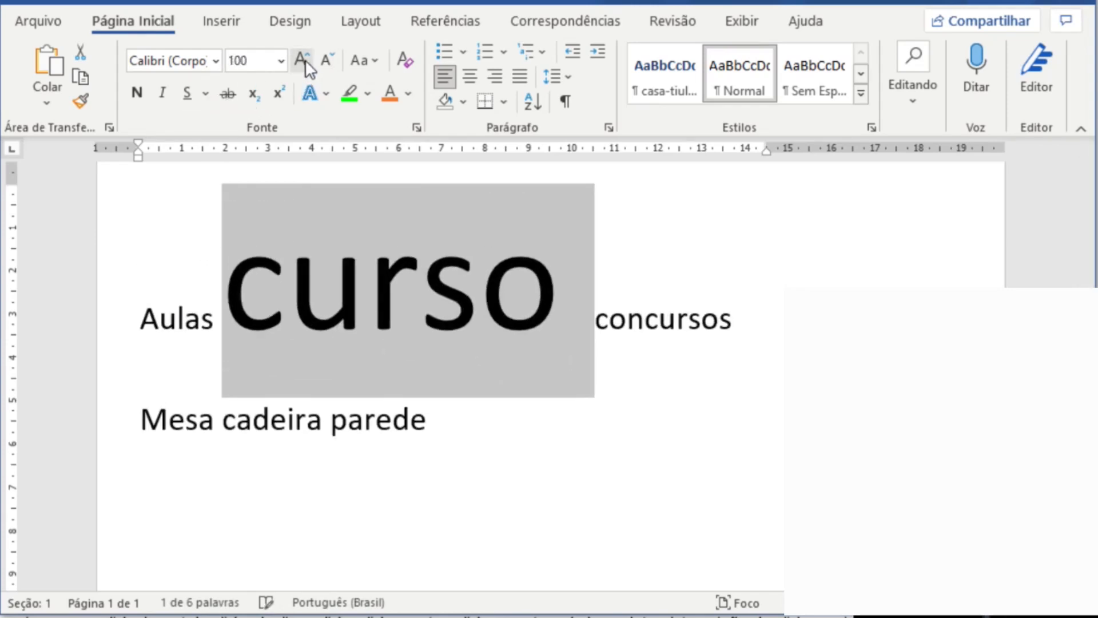
{"action": "left_click", "coordinate": [130, 94]}
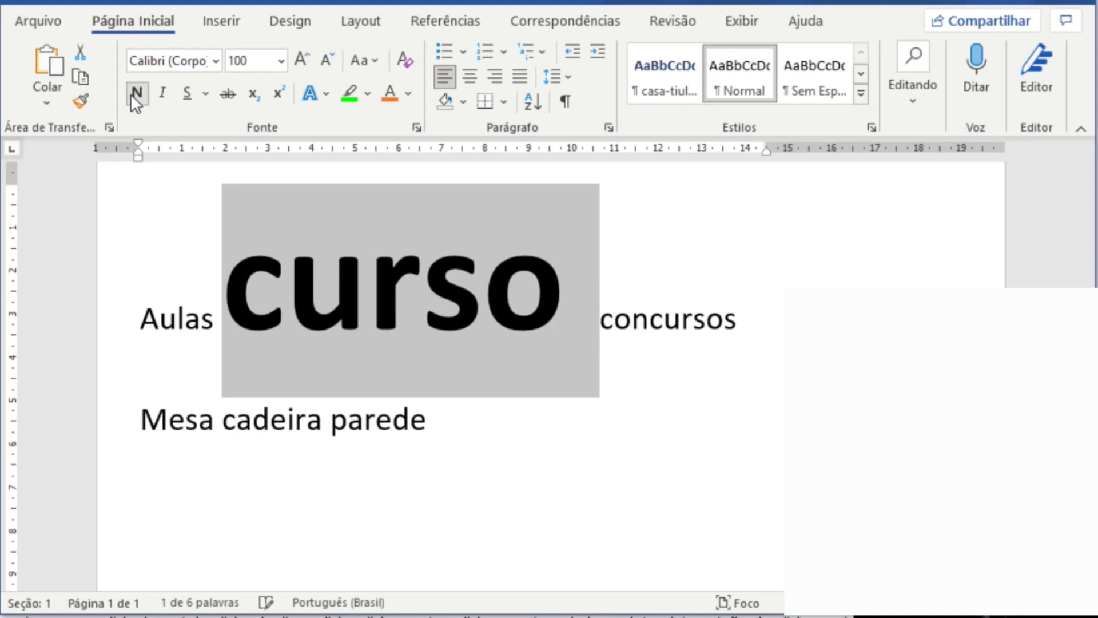
- Give "curso" a custom teal font color with RGB values 36, 114, 122 (#24727A)
{"action": "left_click", "coordinate": [410, 98]}
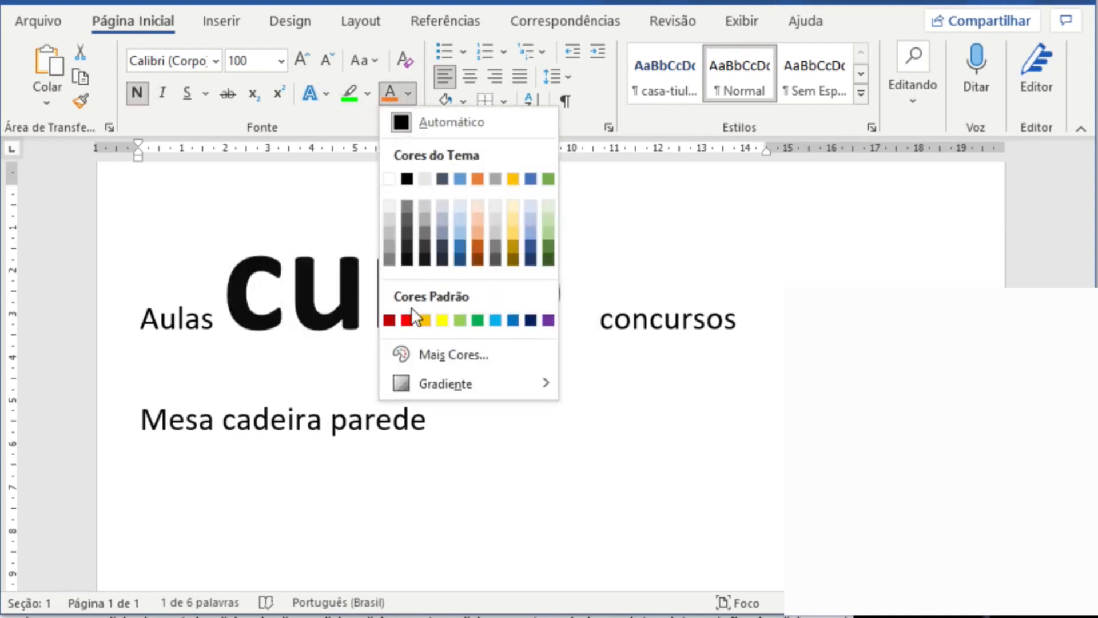
{"action": "left_click", "coordinate": [438, 354]}
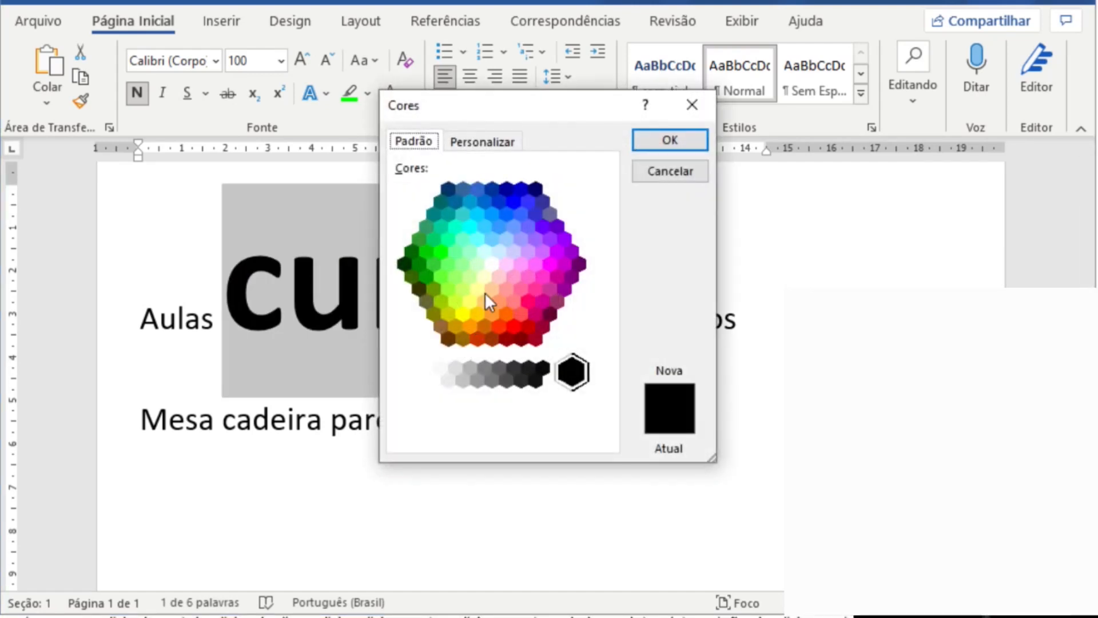
{"action": "left_click", "coordinate": [487, 153]}
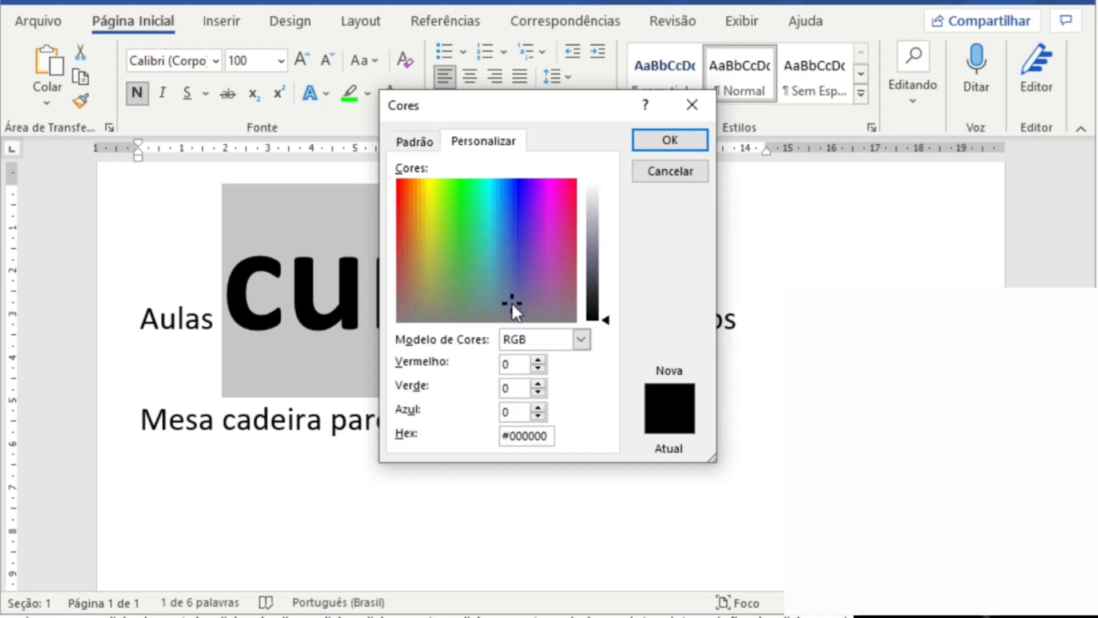
{"action": "left_click_drag", "start_coordinate": [512, 304], "coordinate": [481, 270]}
{"action": "left_click_drag", "start_coordinate": [466, 231], "coordinate": [489, 244]}
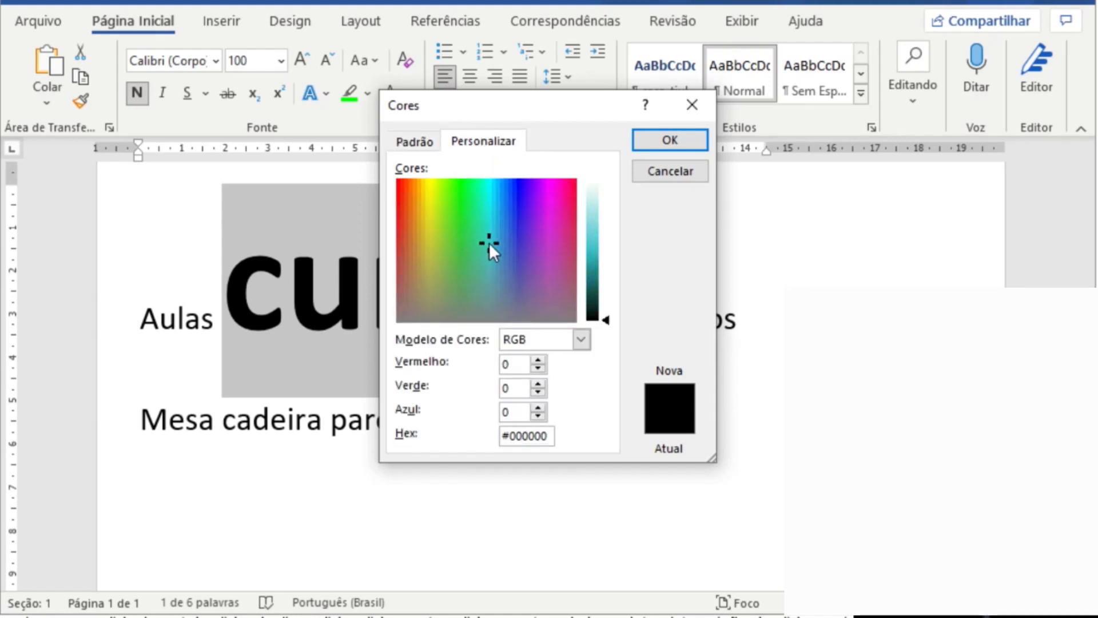
{"action": "left_click_drag", "start_coordinate": [589, 295], "coordinate": [589, 277]}
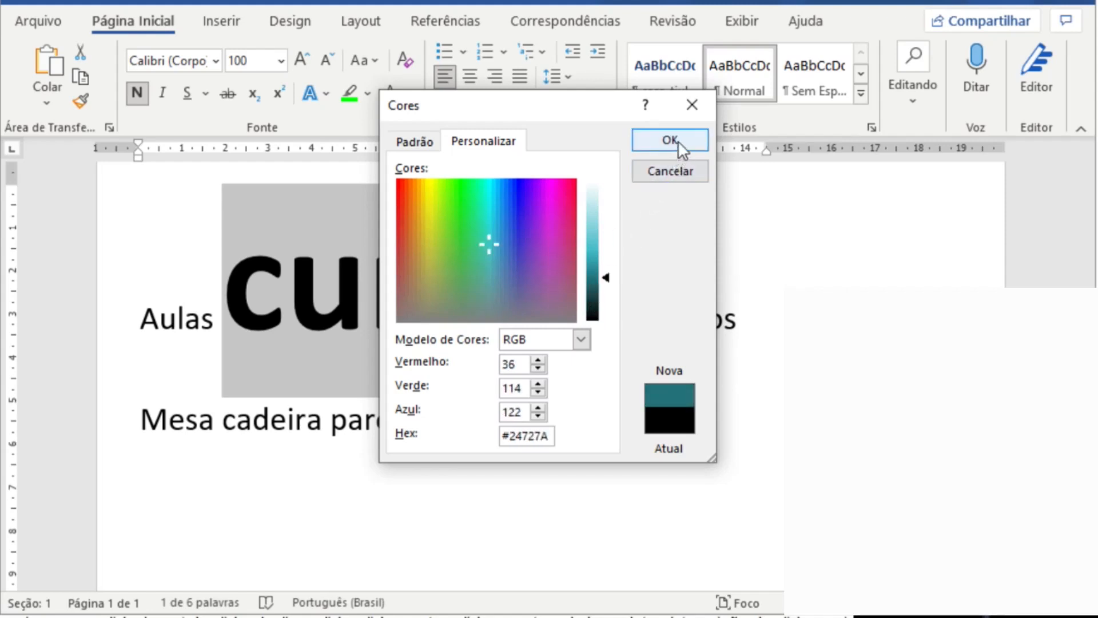
{"action": "left_click", "coordinate": [581, 340]}
{"action": "left_click", "coordinate": [582, 341]}
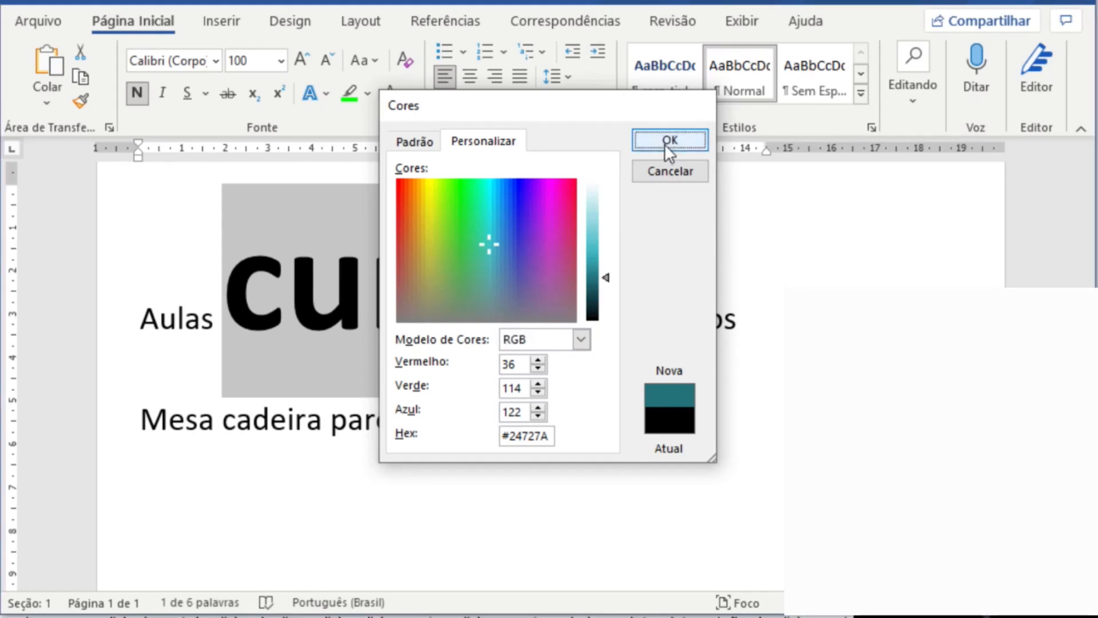
{"action": "left_click", "coordinate": [664, 145]}
{"action": "left_click", "coordinate": [491, 373]}
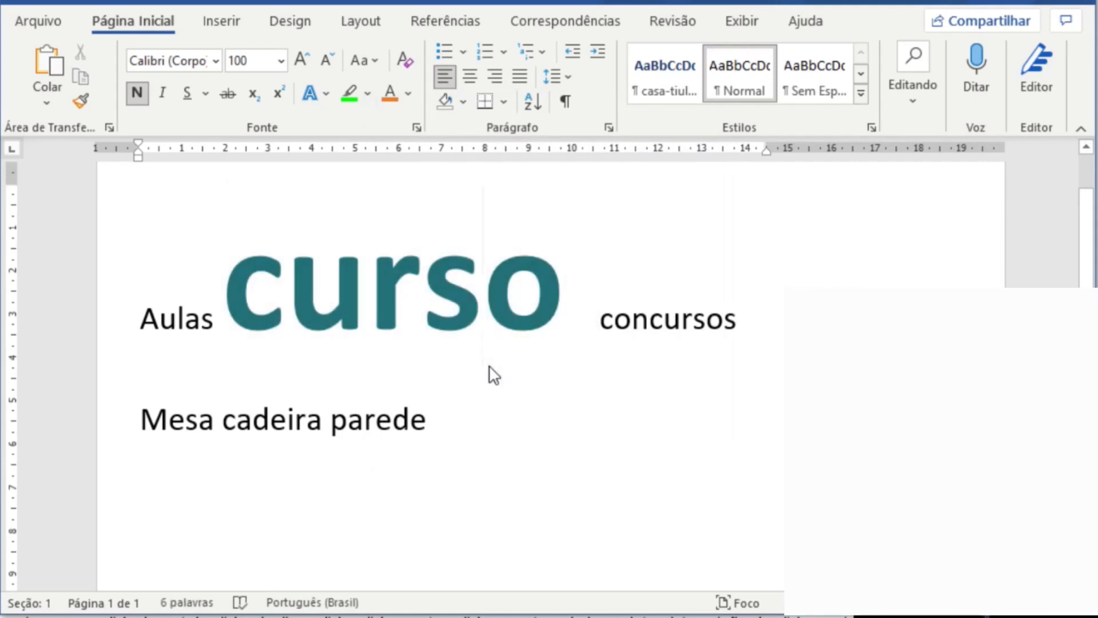
- Apply the third gradient in the first row of the dark variations to the font color of "curso"
{"action": "double_click", "coordinate": [437, 308]}
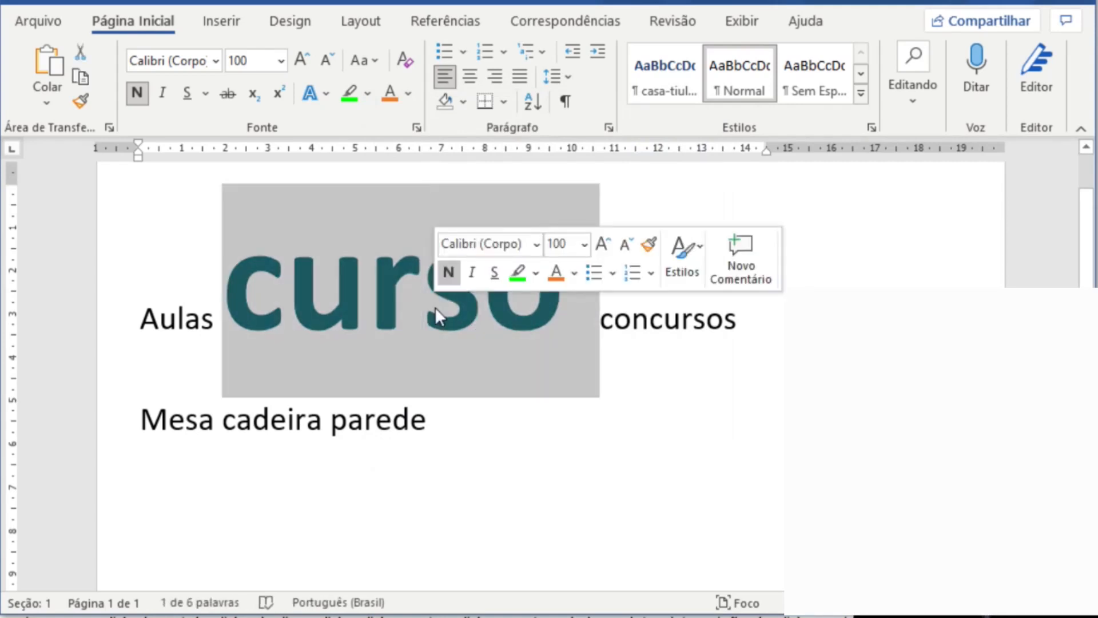
{"action": "left_click", "coordinate": [410, 95]}
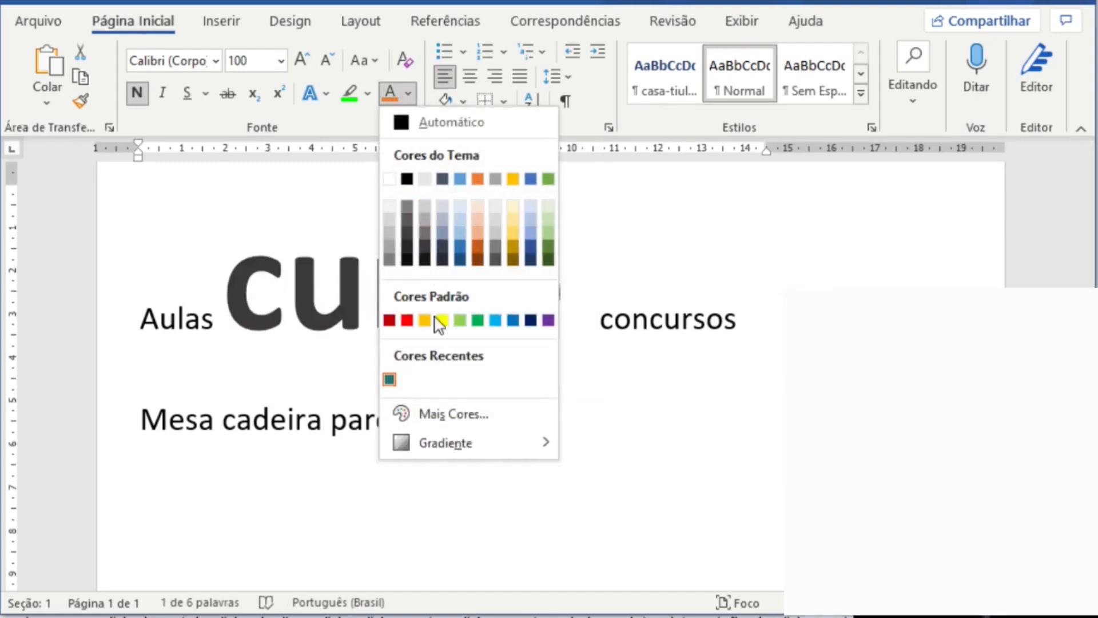
{"action": "mouse_move", "coordinate": [489, 442]}
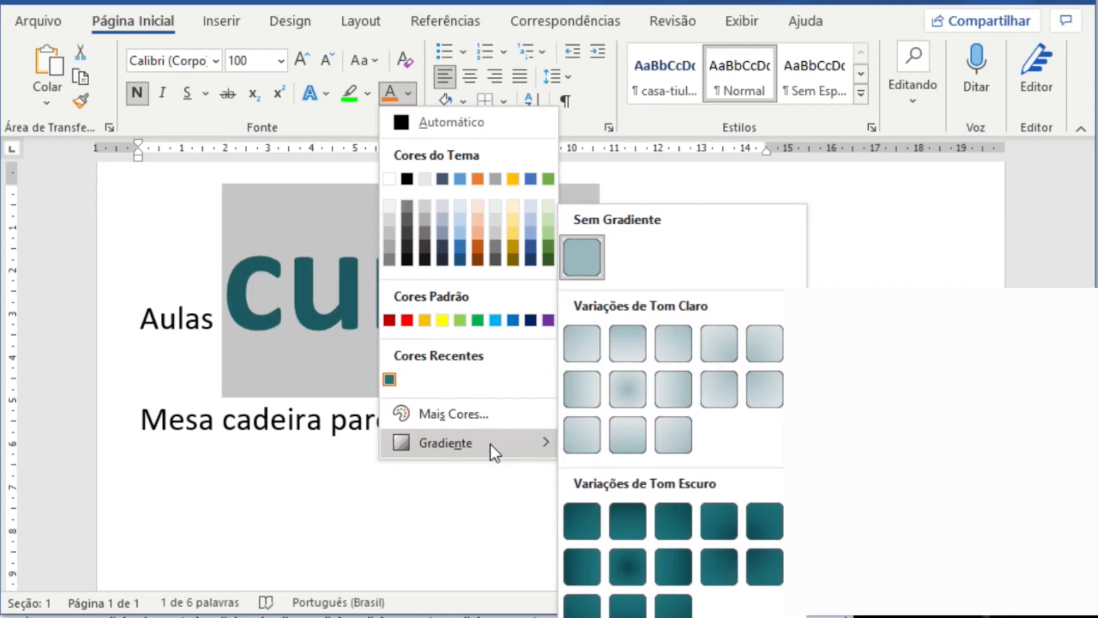
{"action": "left_click", "coordinate": [678, 518]}
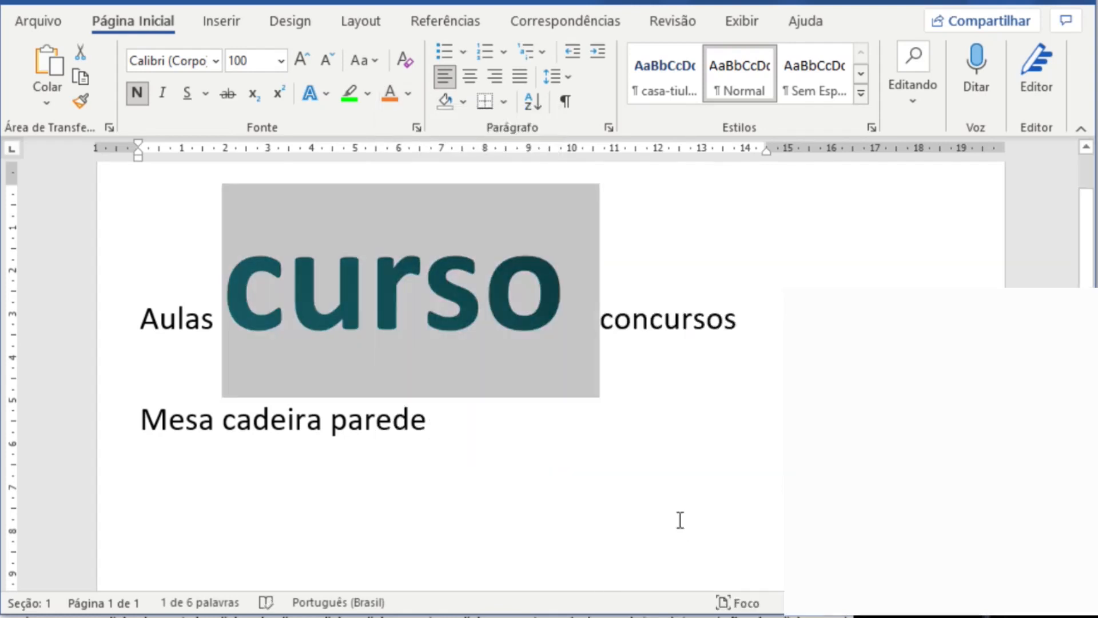
{"action": "left_click", "coordinate": [602, 459]}
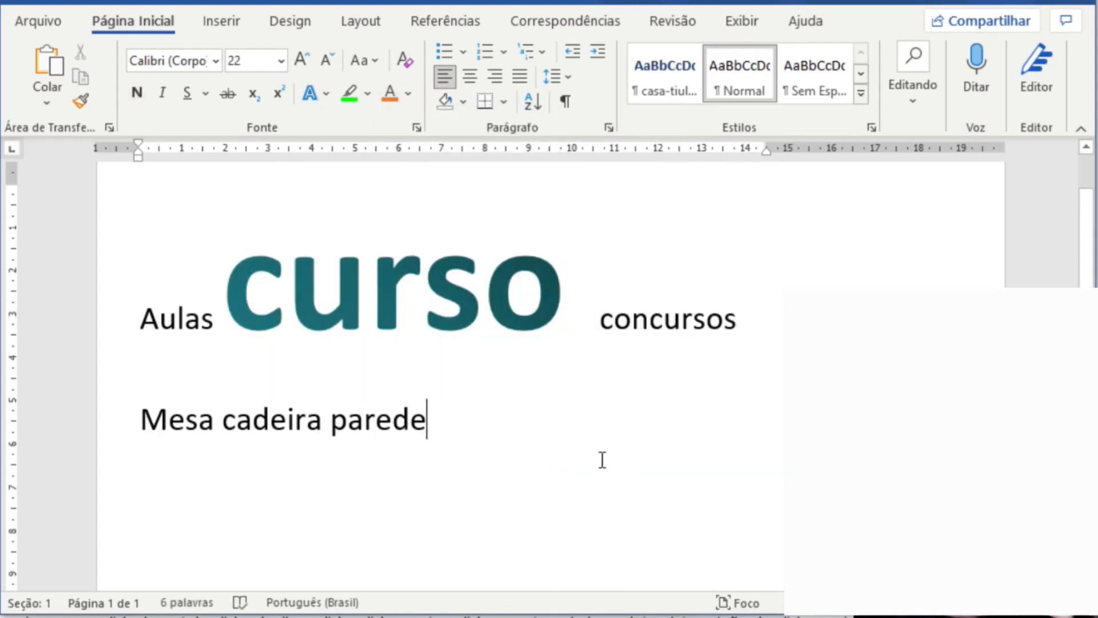
- Undo the gradient, custom color, bold and size increases applied to "curso"
{"action": "key", "text": "ctrl+z"}
{"action": "key", "text": "ctrl+z"}
{"action": "key", "text": "ctrl+z"}
{"action": "key", "text": "ctrl+z"}
{"action": "key", "text": "ctrl+z"}
{"action": "key", "text": "ctrl+z"}
{"action": "key", "text": "ctrl+z"}
{"action": "key", "text": "ctrl+z"}
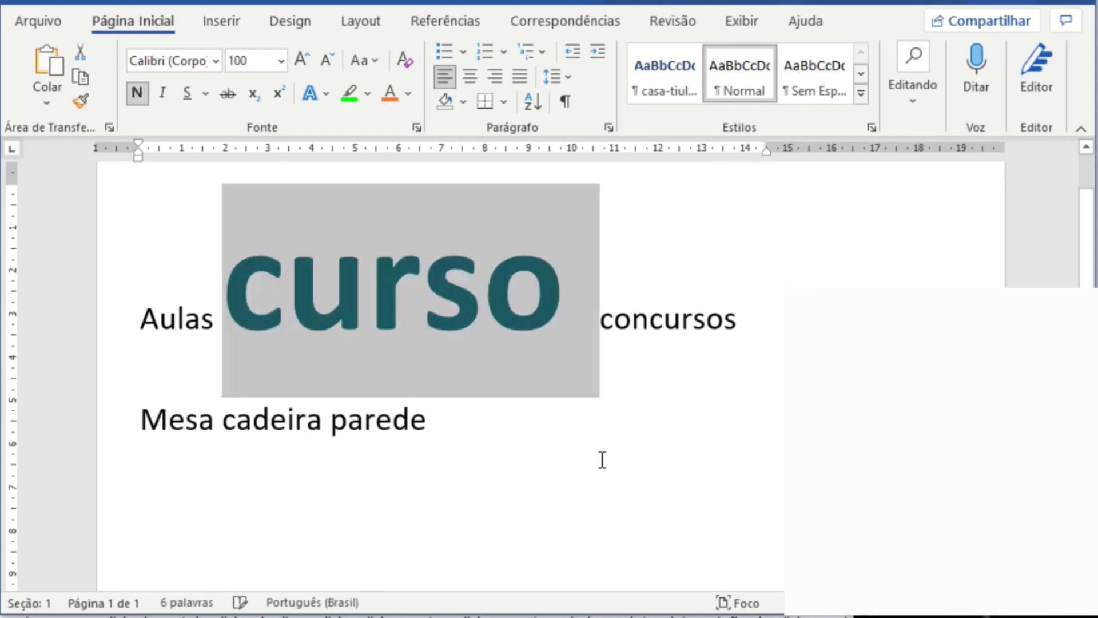
{"action": "key", "text": "ctrl+z"}
{"action": "key", "text": "ctrl+z"}
{"action": "key", "text": "ctrl+z"}
{"action": "key", "text": "ctrl+z"}
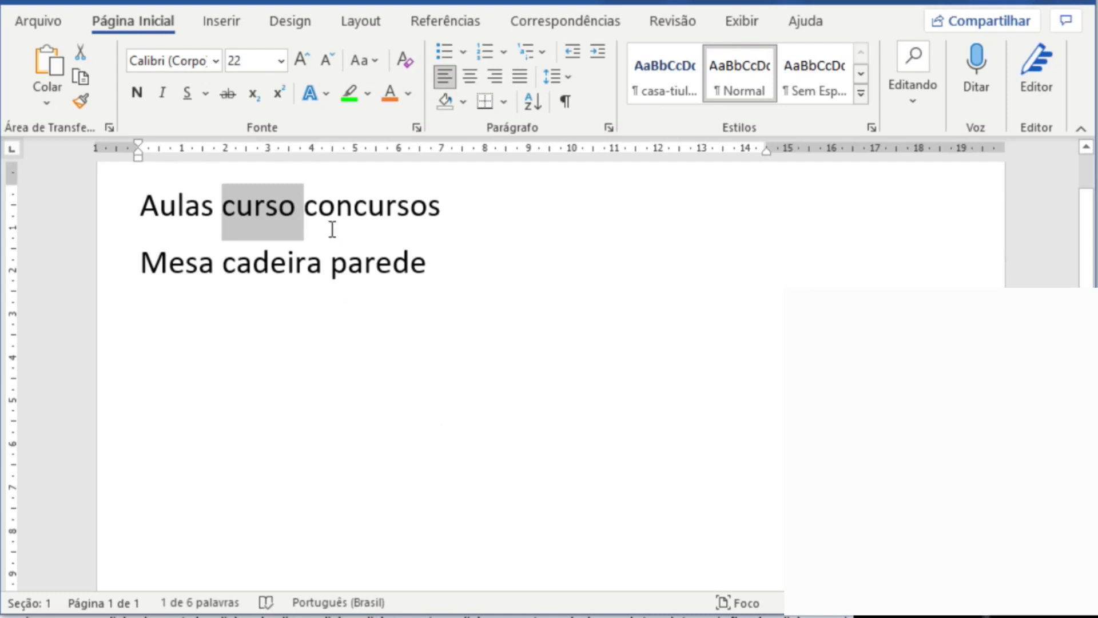
{"action": "left_click", "coordinate": [336, 207]}
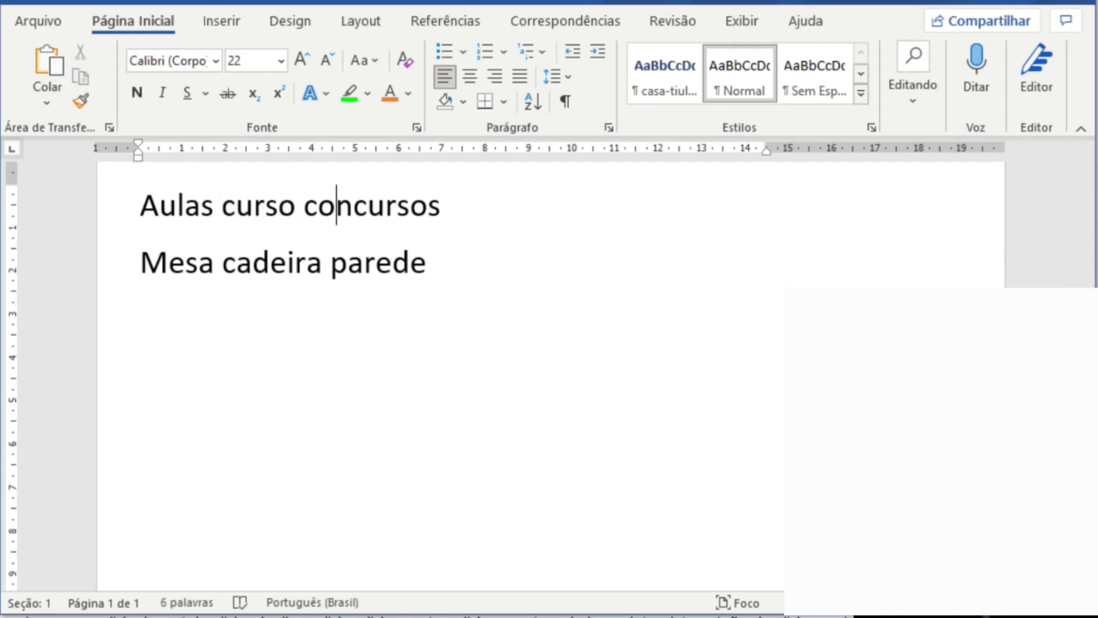